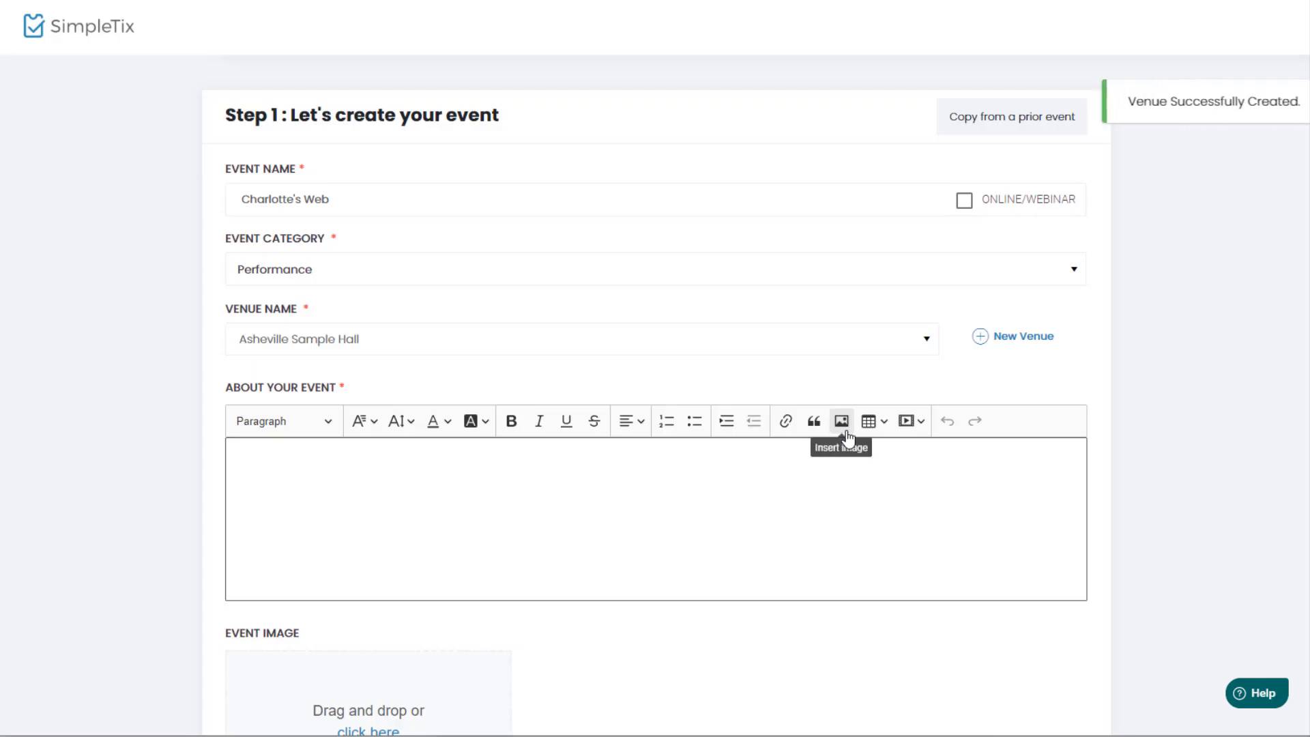
# Step: Enter placeholder text beginning "Lorem ipsum dolor sit amet" as the event description and add the pig picture as the event image
pyautogui.click(404, 507)
pyautogui.write('Lorem ipsum dolor sit amet, consectetur adipiscing elit. Nullam volutpat purus sed euismod dapibus. Cras nec lectus non turpis interdum rhoncus ac at ligula. Aliquam aliquam, lectus at lacinia pellentesque, velit turpis efficitur massa, sollicitudin fringilla felis enim ac ligula. Sed sed dui porttitor diam hendrerit fringilla ut sed justo. Proin eu ligula a massa convallis gravida non nec felis. Suspendisse tincidunt ante erat, at venenatis tellus tempus eget. Nunc elementum ligula et ex suscipit, et accumsan ipsum accumsan. Vivamus augue tortor, elementum a porttitor eget, laoreet sed orci.')
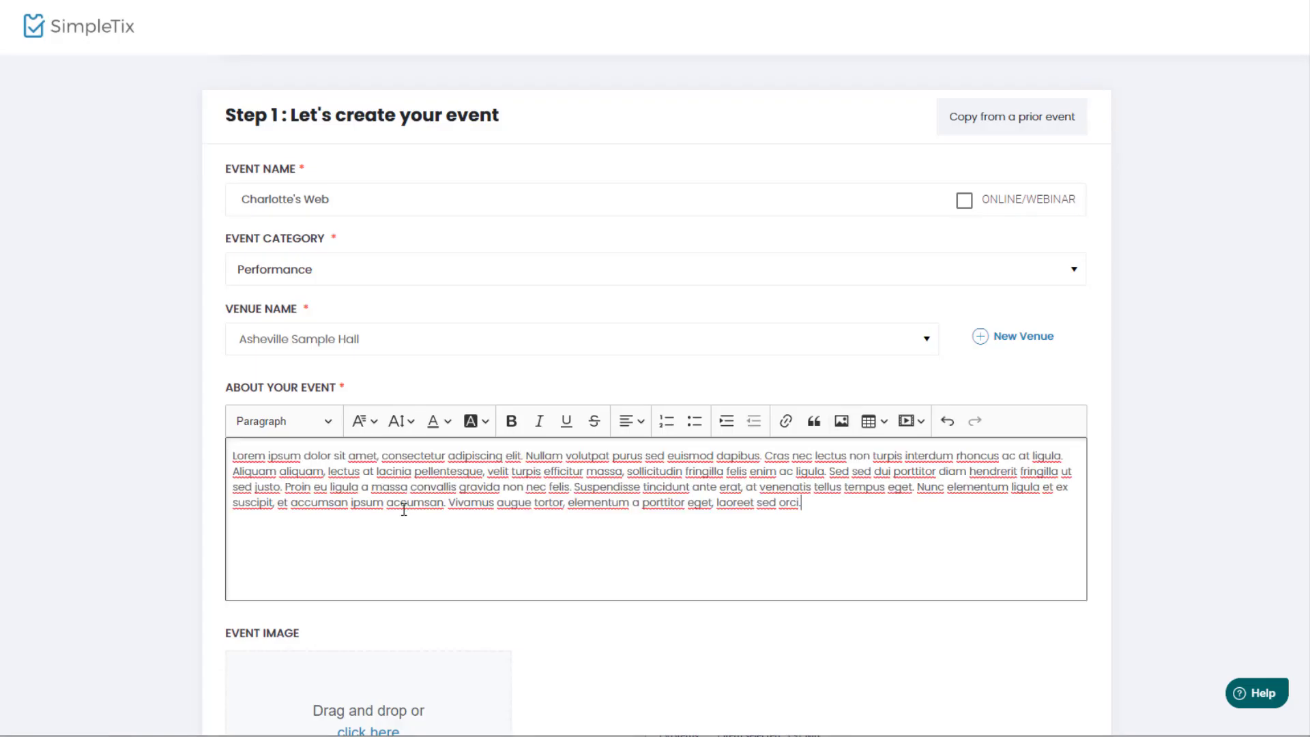
pyautogui.scroll(-2, 404, 509)
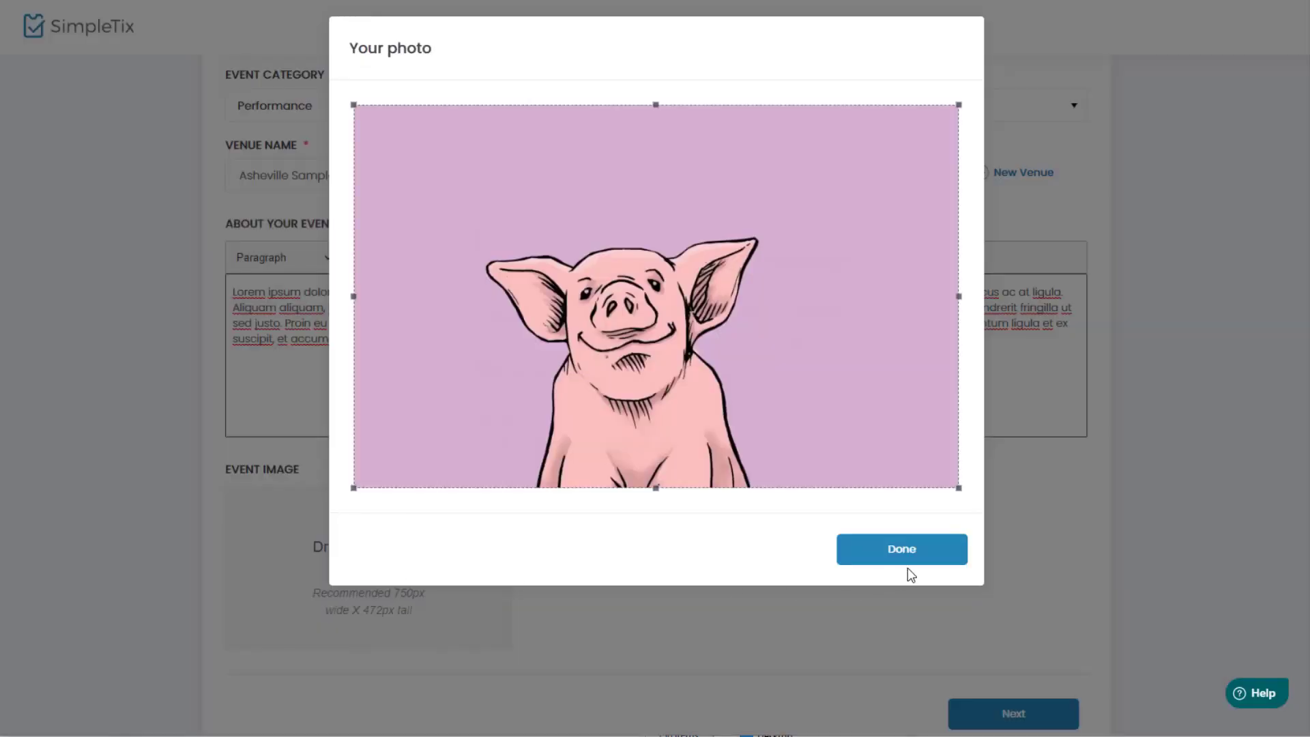
pyautogui.click(906, 553)
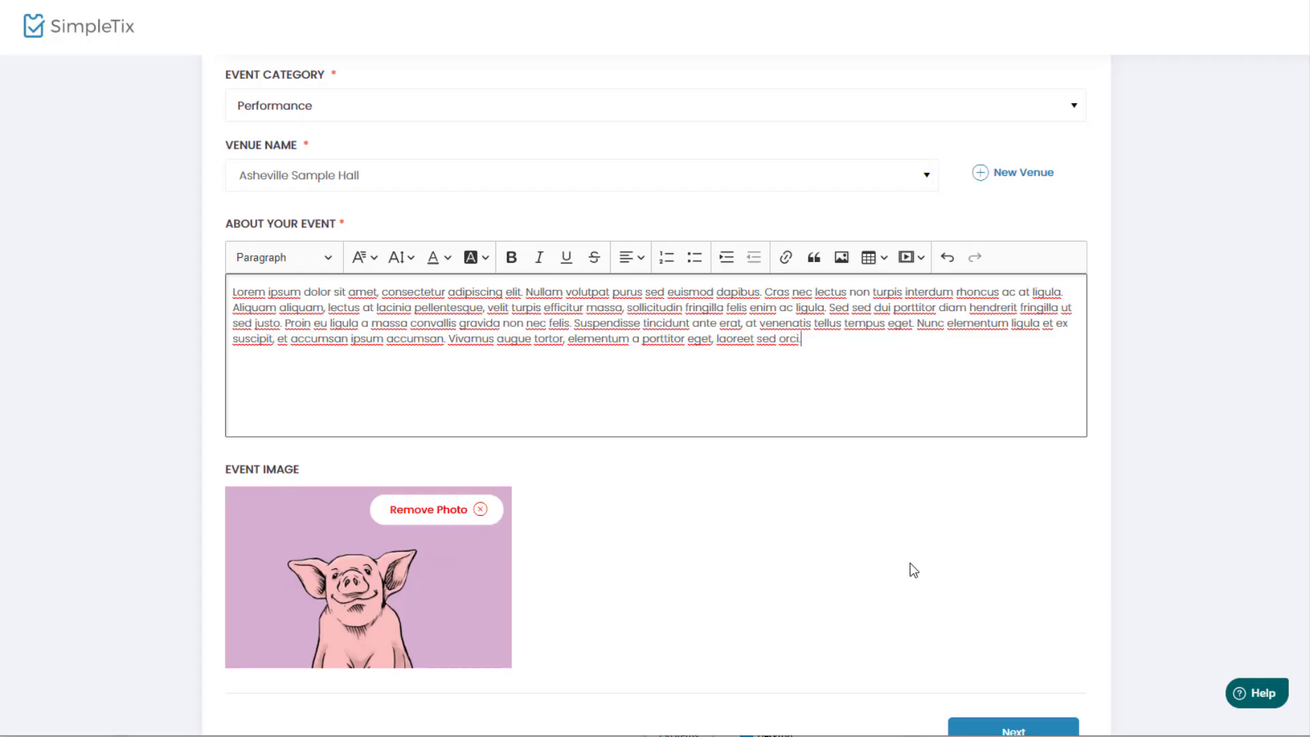
pyautogui.click(1008, 729)
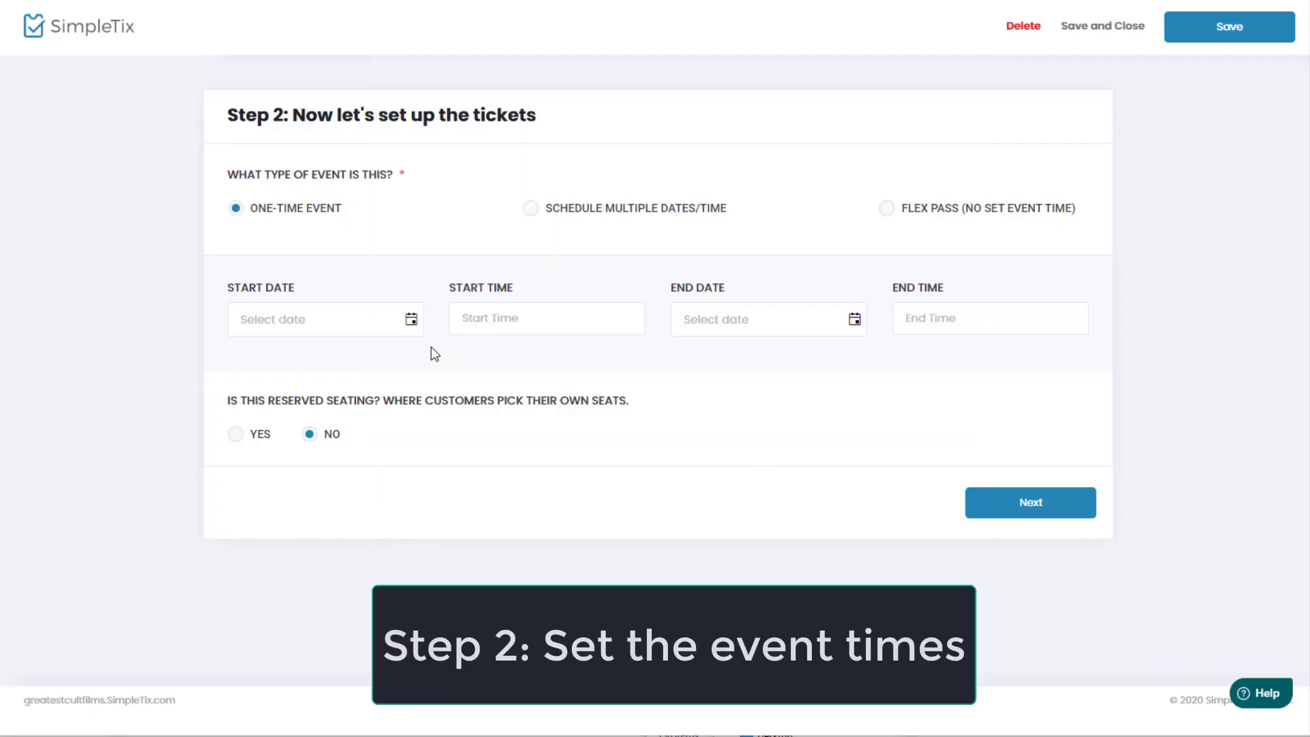
# Step: Schedule the one-time event to start on 4/29/2020 and set its end time to 8:30 PM
pyautogui.click(411, 322)
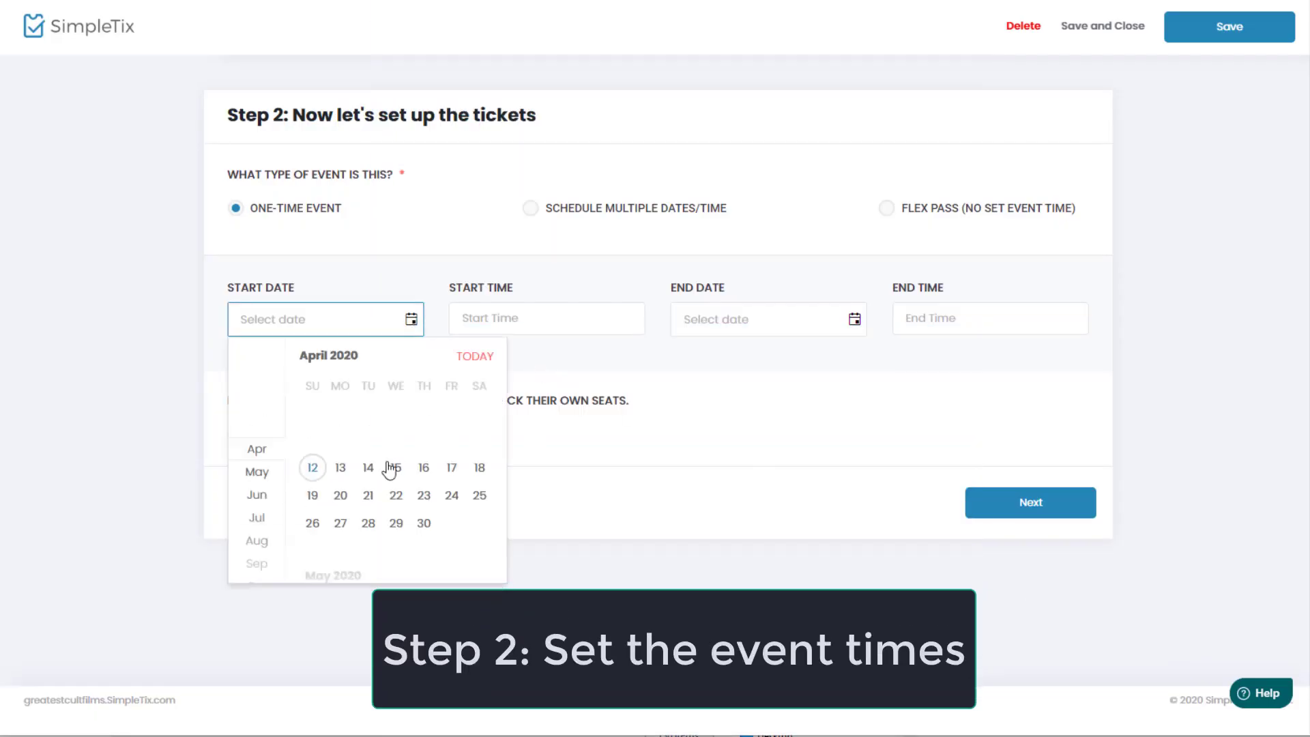
pyautogui.click(397, 523)
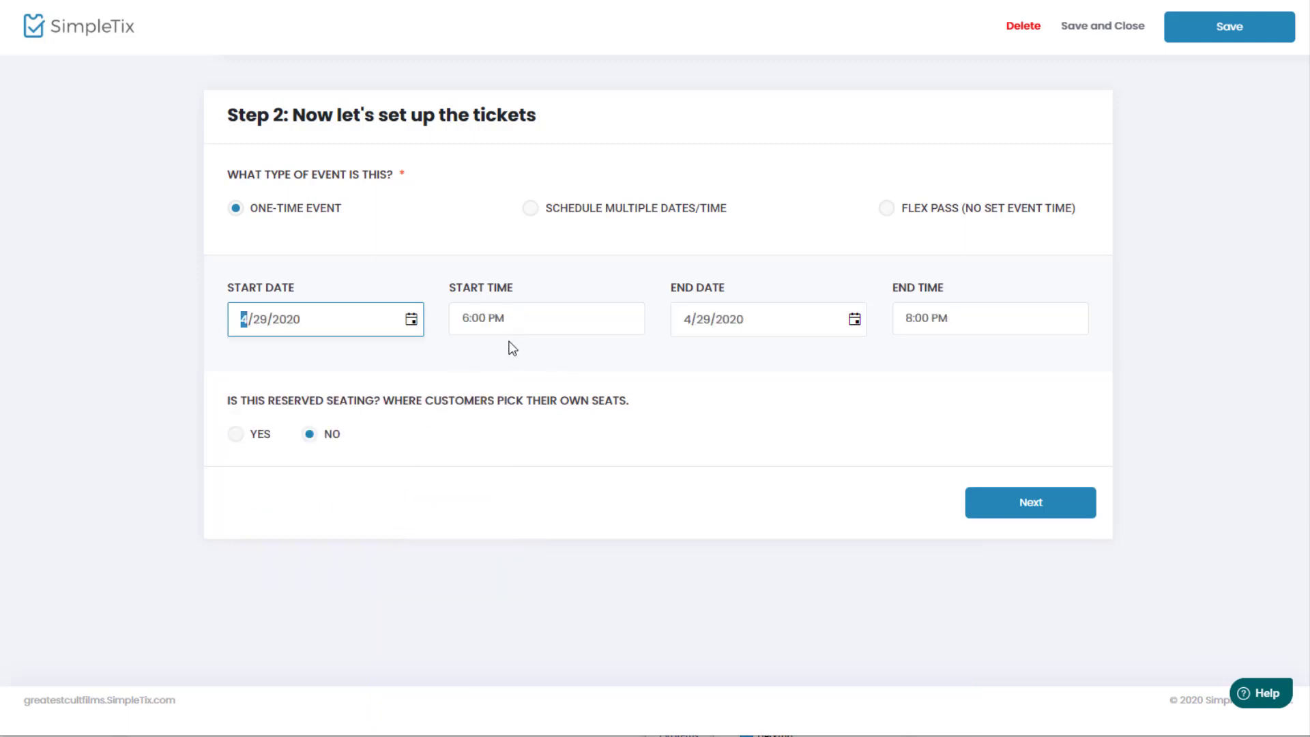
pyautogui.click(963, 315)
pyautogui.click(949, 458)
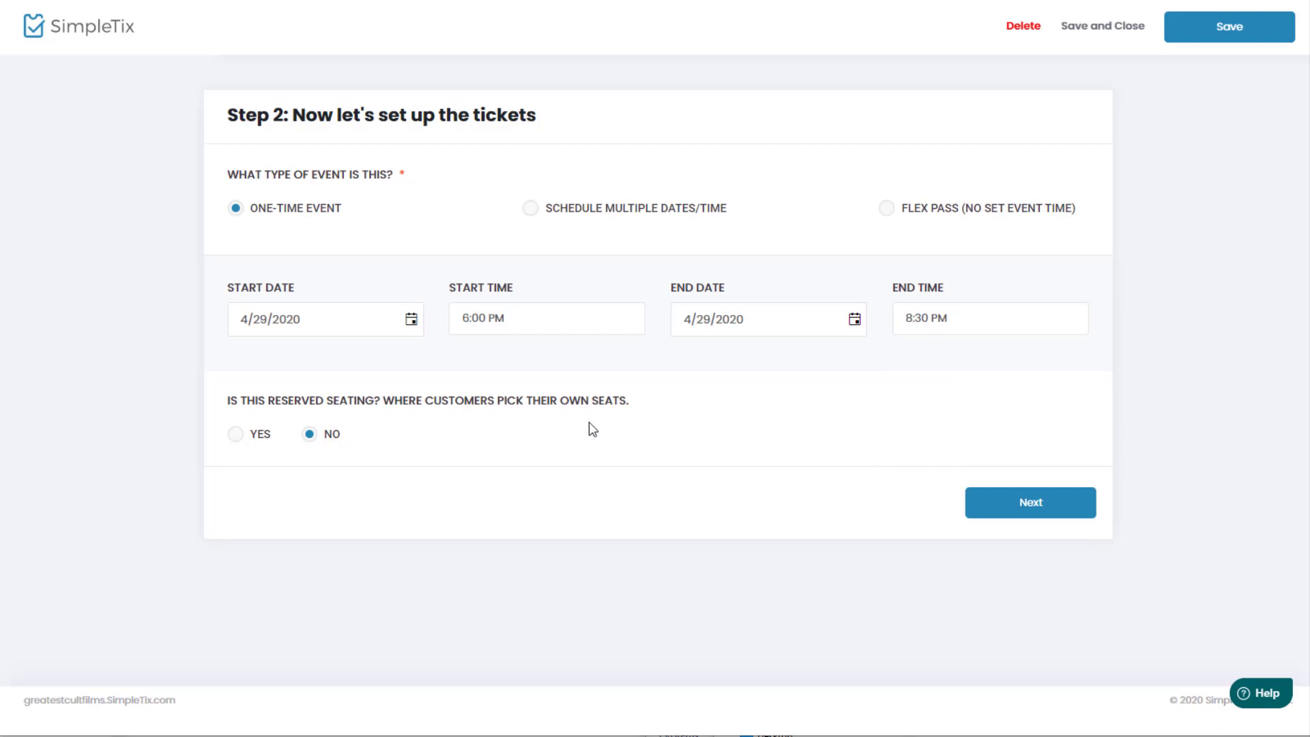
# Step: Change the event type to multiple dates/times, occurring weekly on Fridays
pyautogui.click(531, 210)
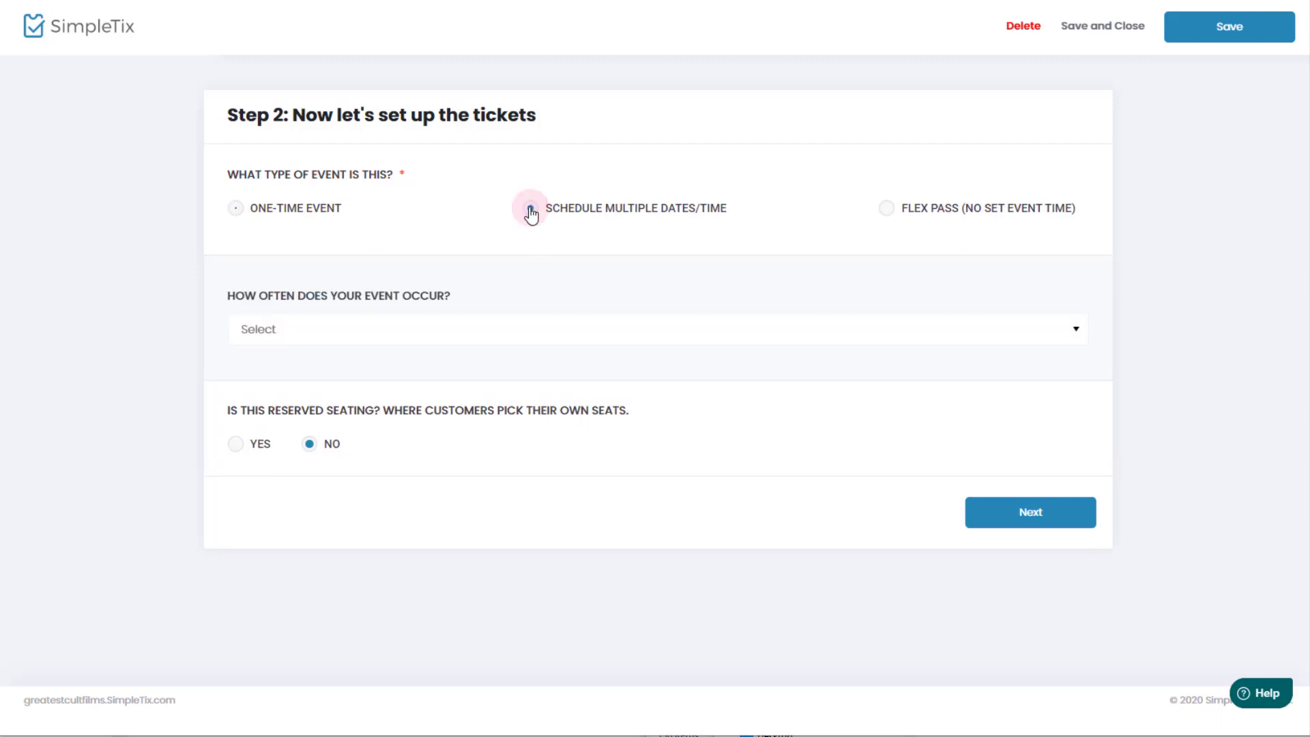
pyautogui.click(358, 334)
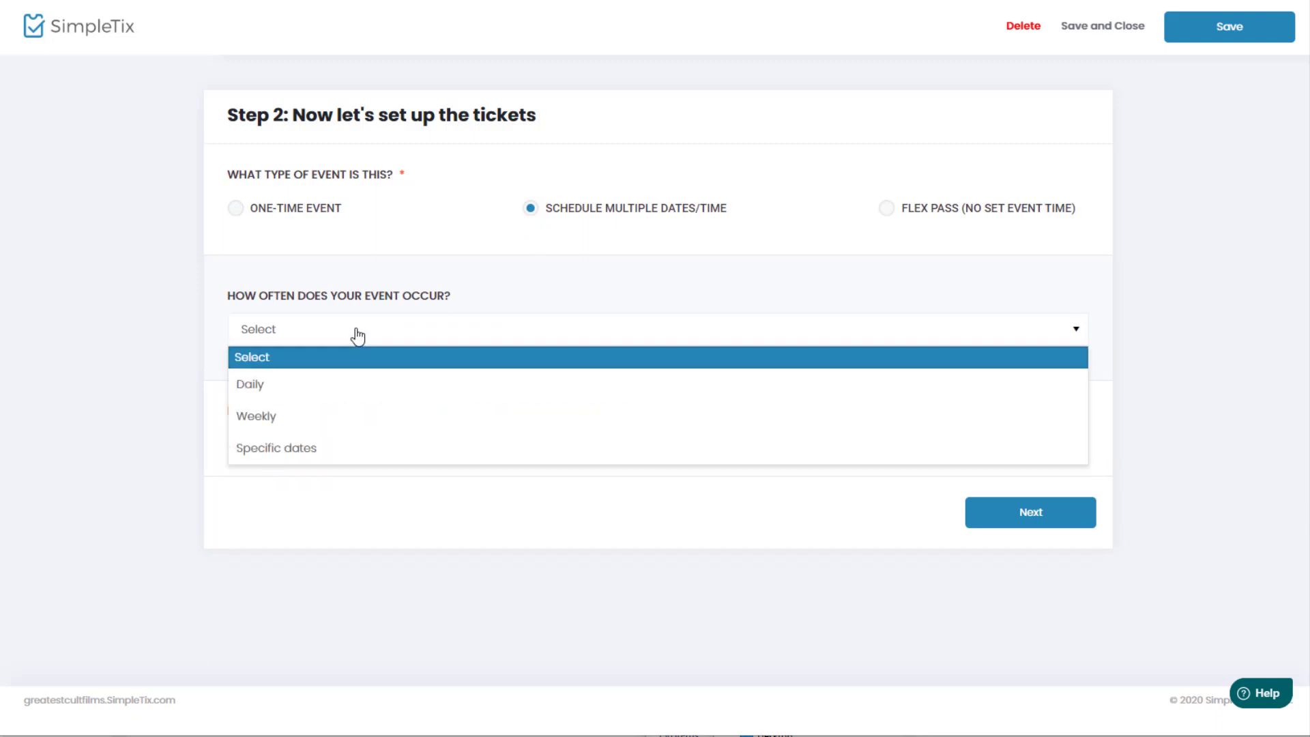
pyautogui.click(335, 419)
pyautogui.click(408, 409)
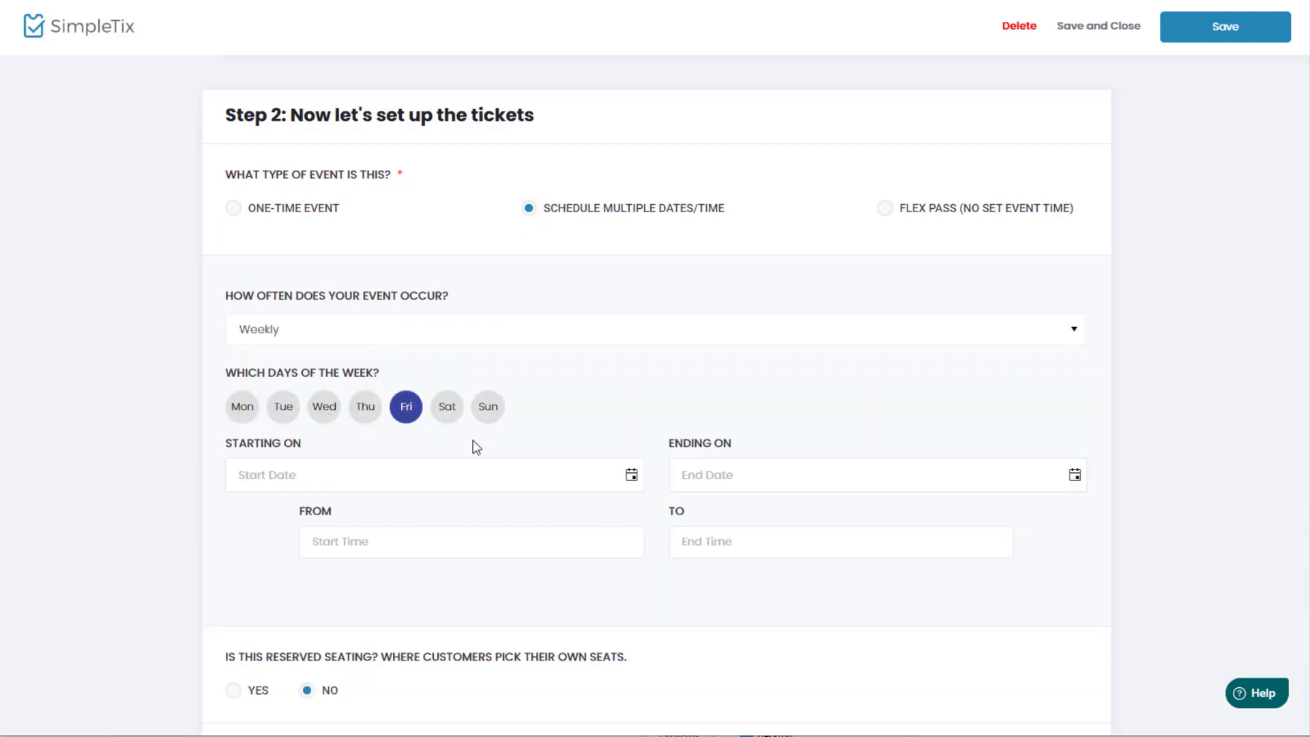
# Step: Set the weekly schedule to start on 4/17/2020 and end on 8/14/2020
pyautogui.click(629, 476)
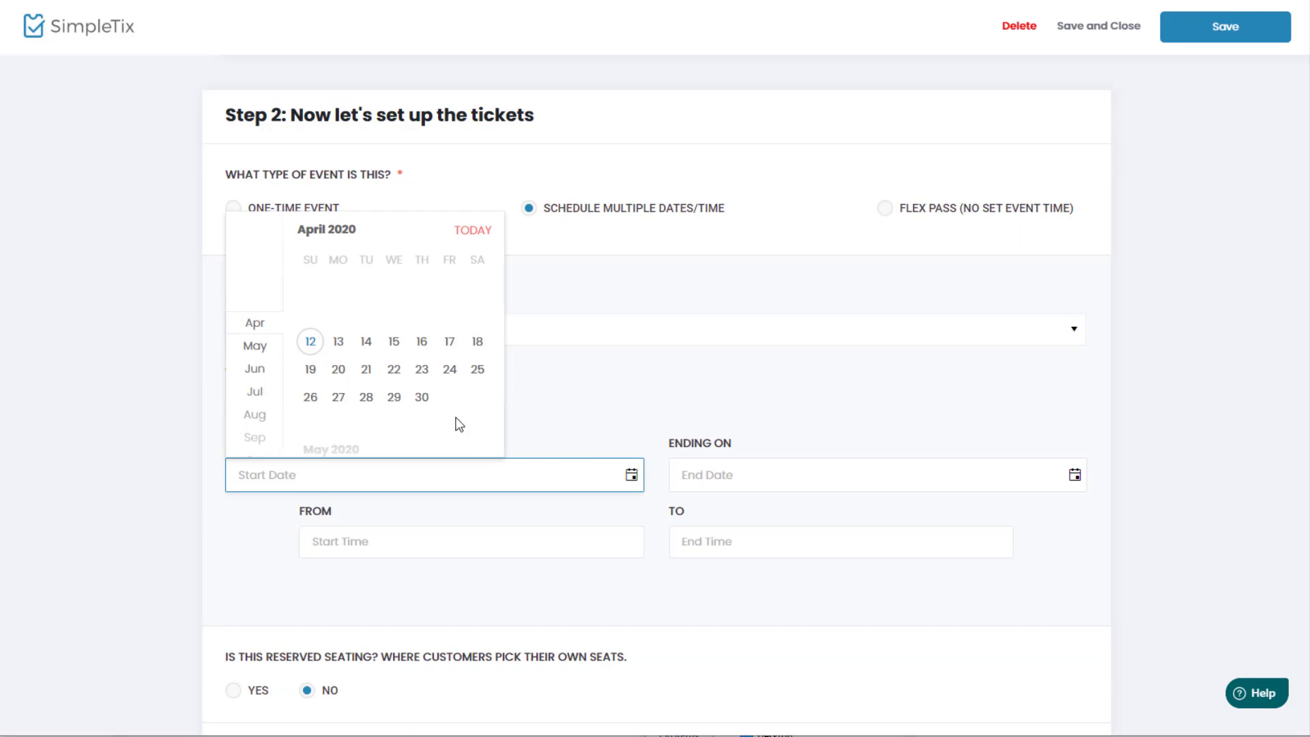
pyautogui.click(449, 343)
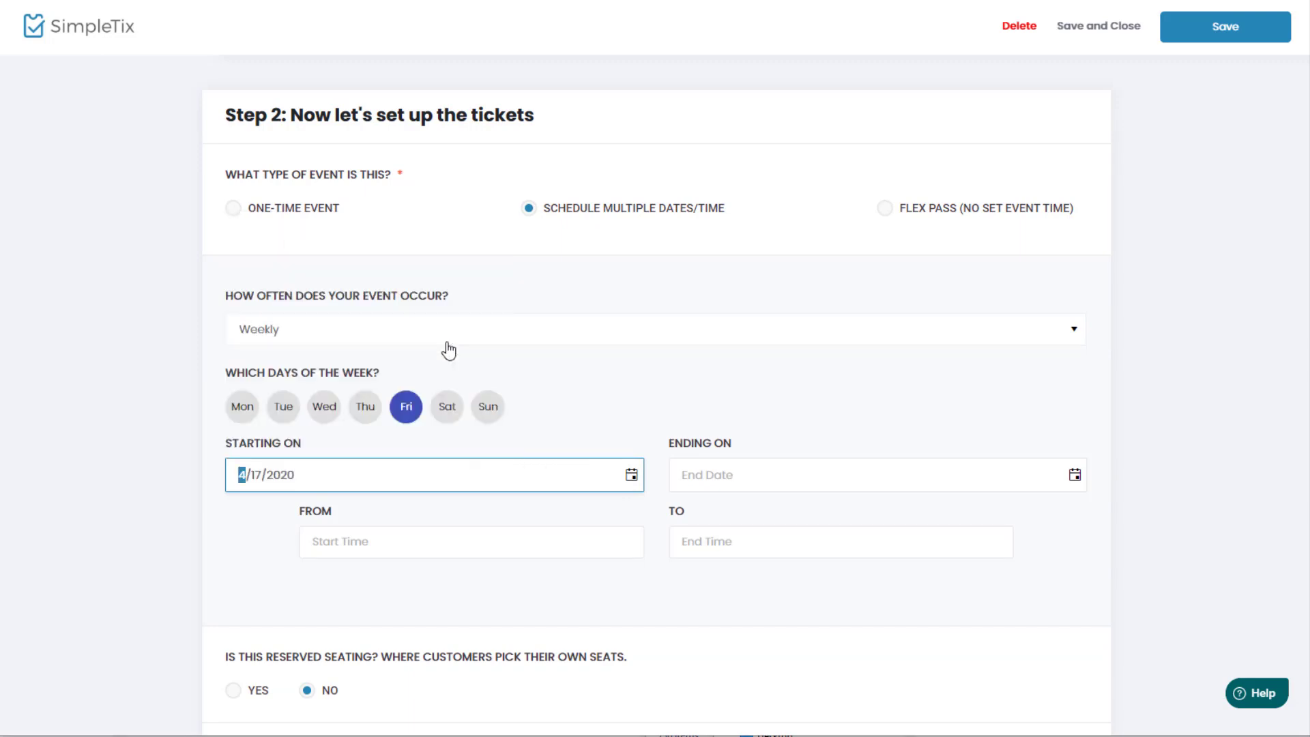
pyautogui.click(1076, 476)
pyautogui.scroll(-4, 708, 417)
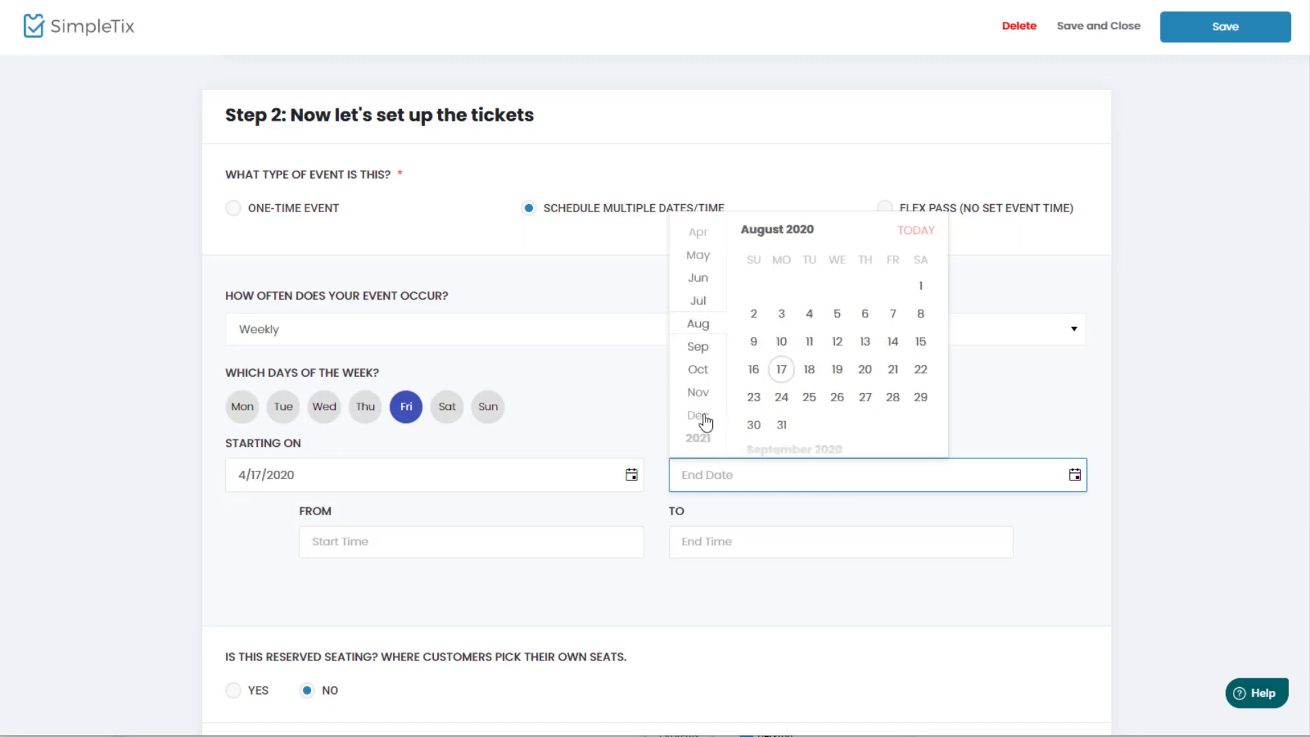
pyautogui.click(894, 343)
# Step: Set the weekly event's time slot from 6:00 PM to 8:30 PM
pyautogui.click(460, 548)
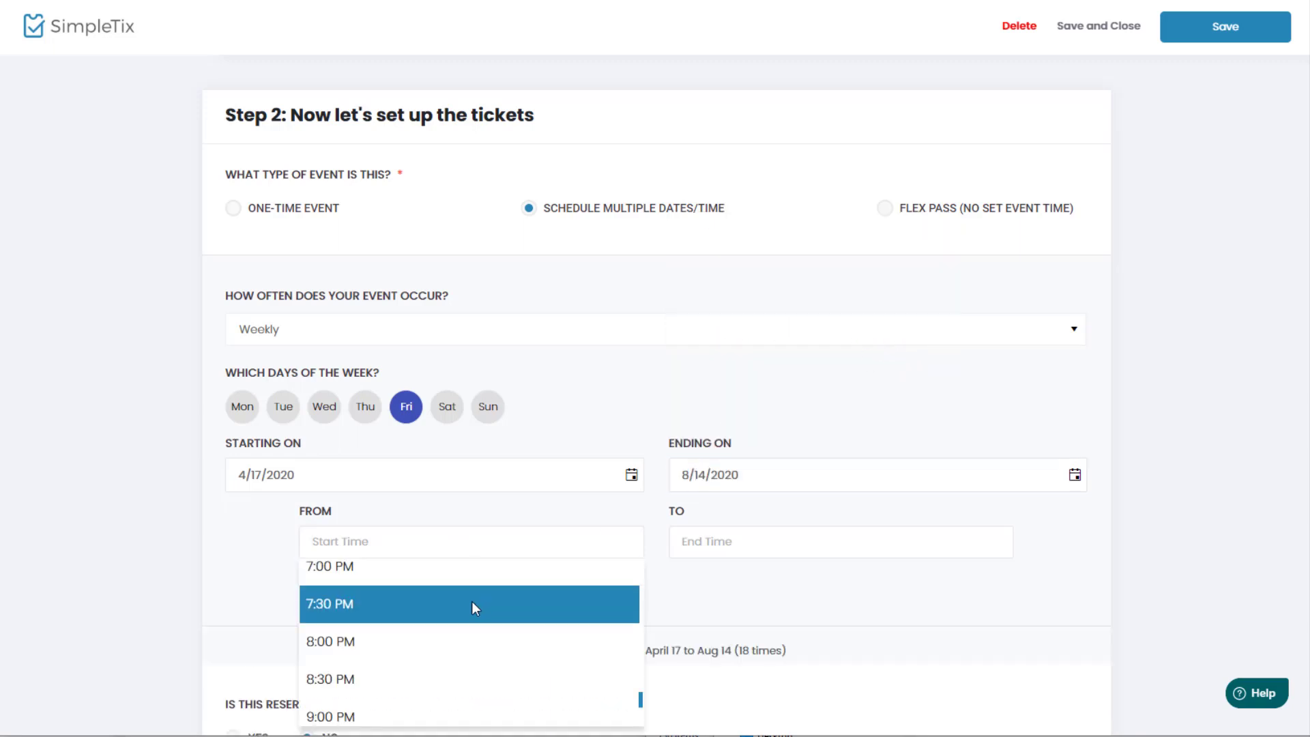
pyautogui.scroll(-3, 473, 601)
pyautogui.scroll(3, 474, 601)
pyautogui.scroll(2, 473, 604)
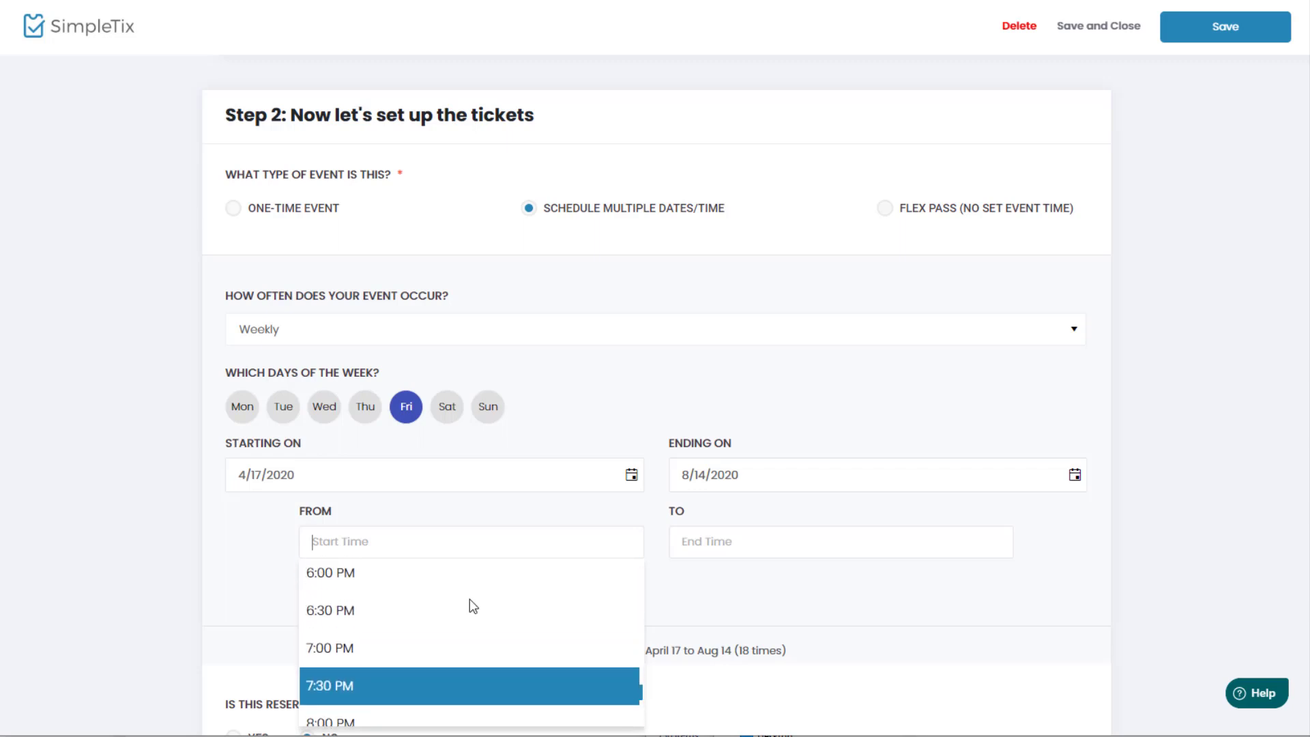
pyautogui.click(383, 575)
pyautogui.click(786, 540)
pyautogui.scroll(-2, 719, 675)
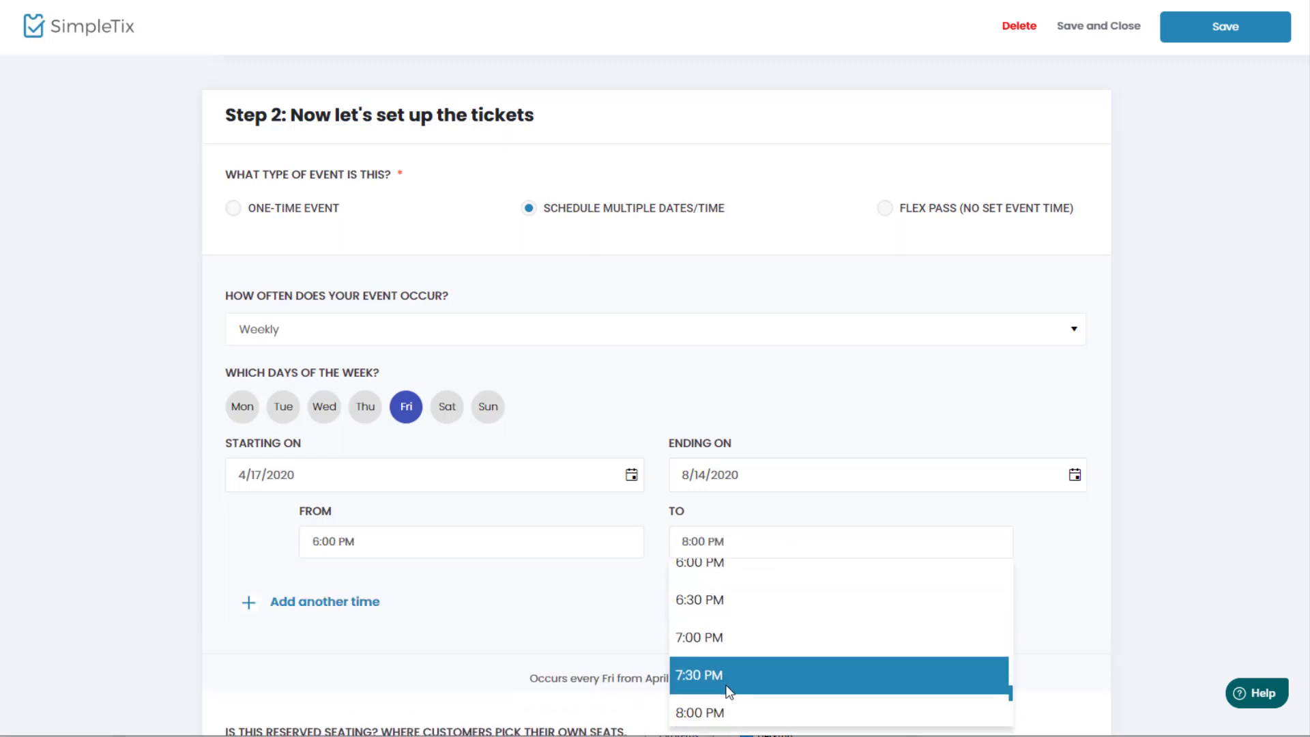
pyautogui.click(725, 675)
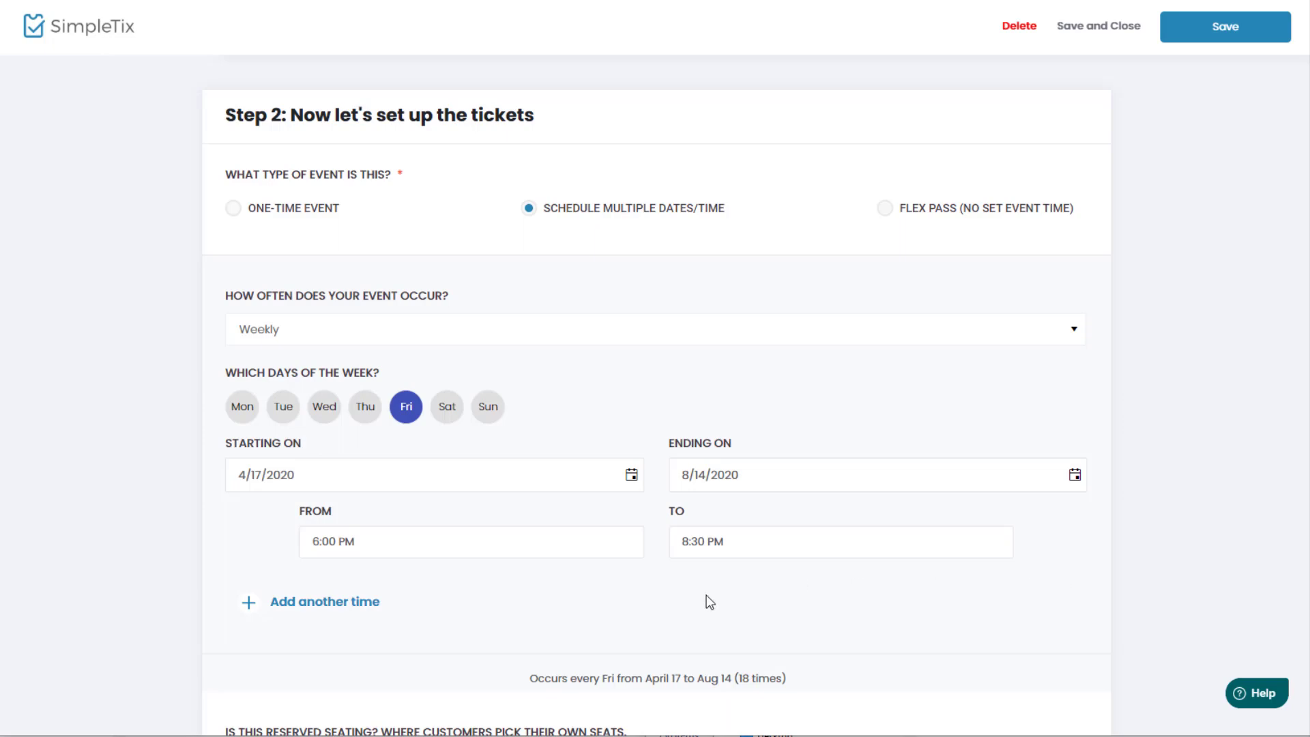
# Step: Turn on reserved seating so customers pick their own seats, and continue to the category setup
pyautogui.scroll(-2, 758, 593)
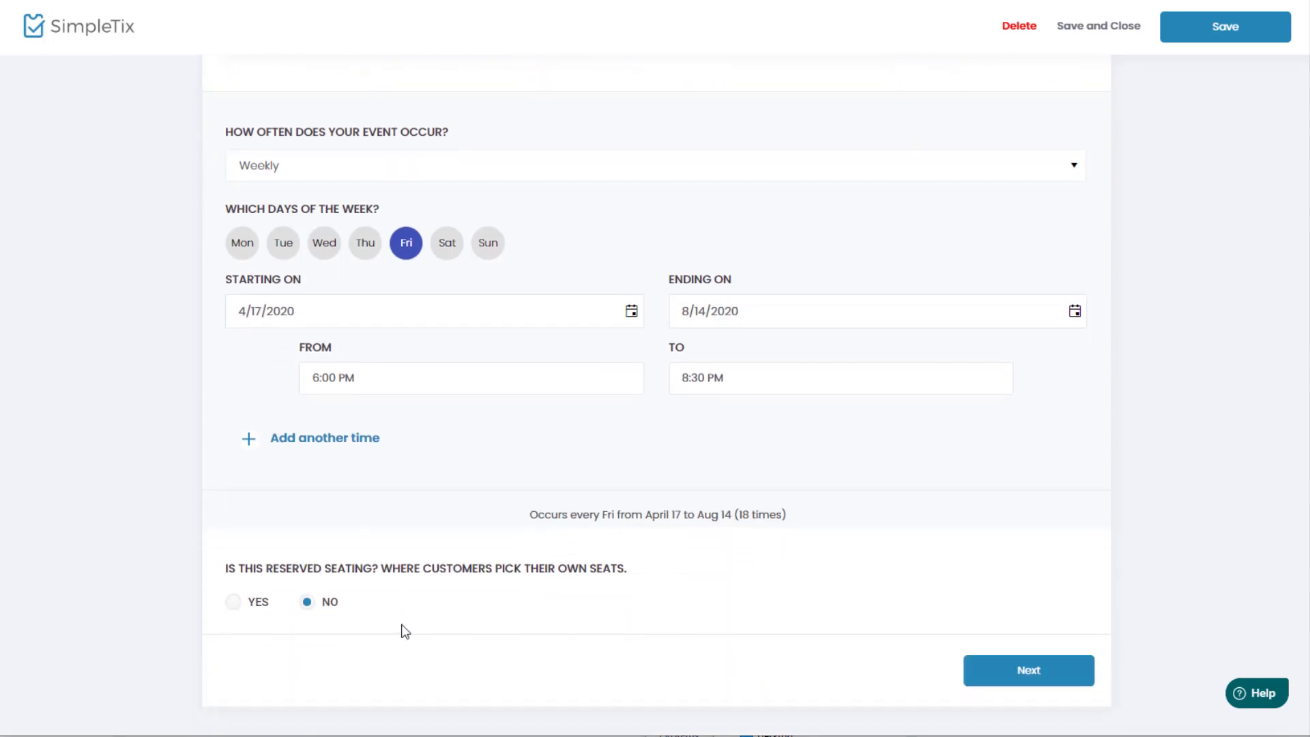
pyautogui.click(232, 603)
pyautogui.click(1062, 681)
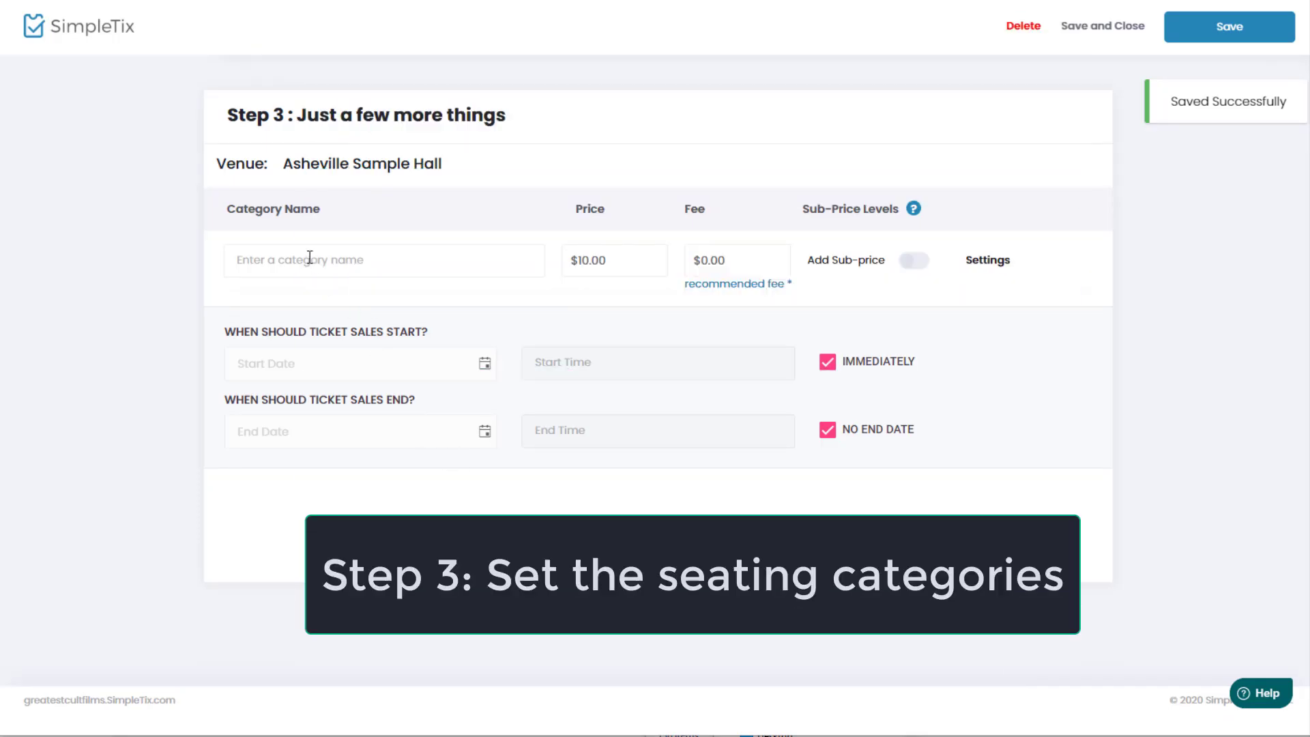
# Step: Add two seating categories named Upper and Lower
pyautogui.click(315, 257)
pyautogui.write('Up')
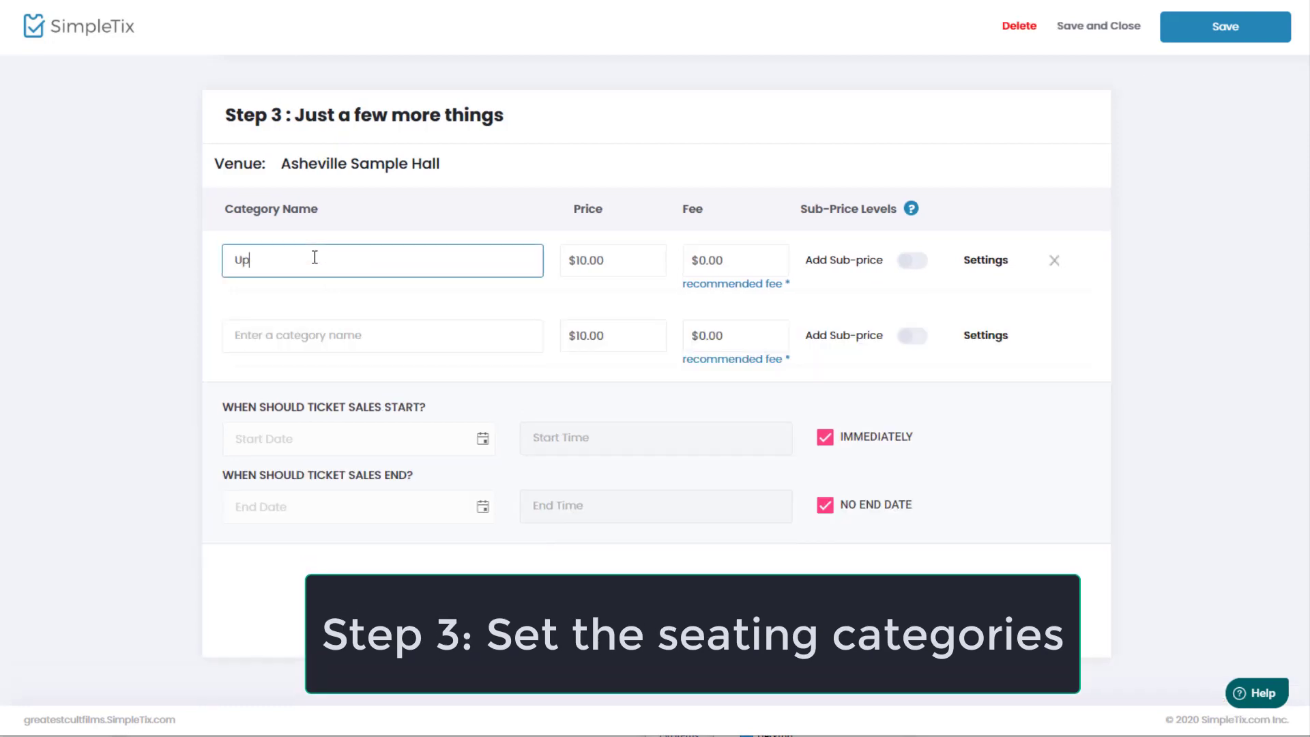
pyautogui.write('per')
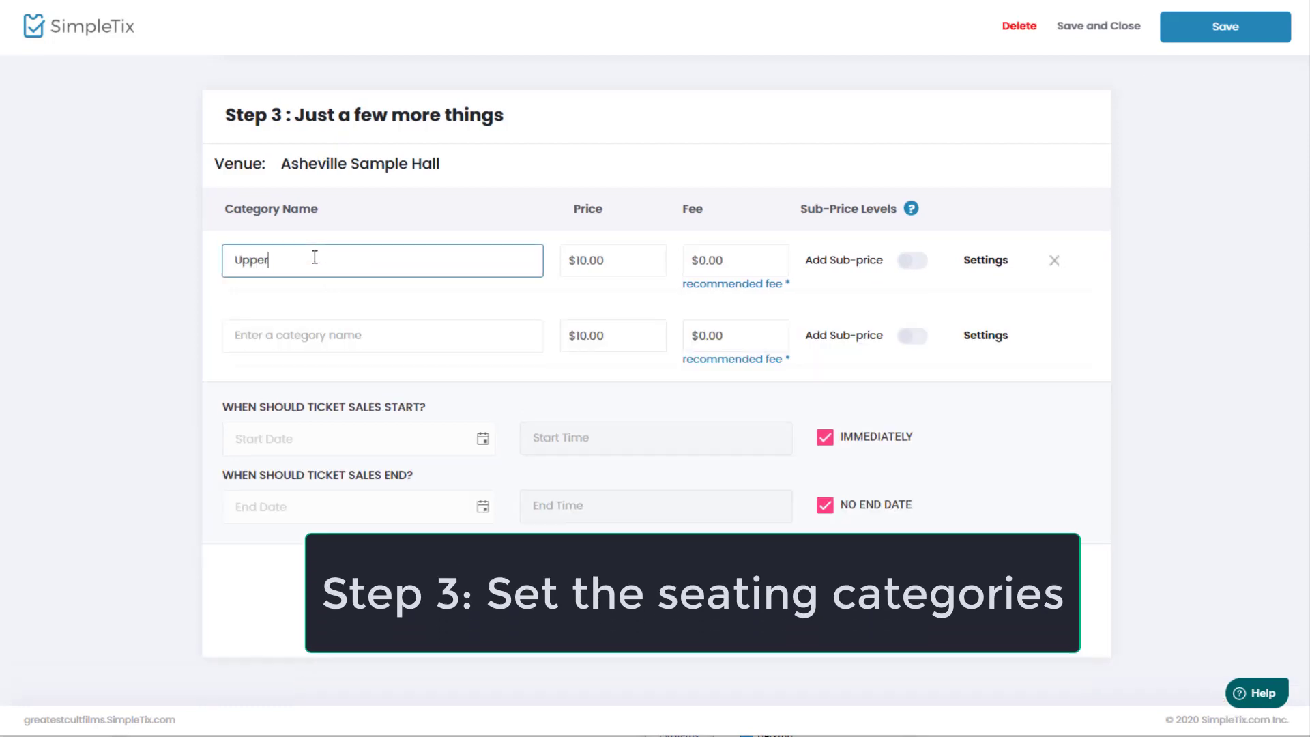
pyautogui.click(312, 338)
pyautogui.write('Lower')
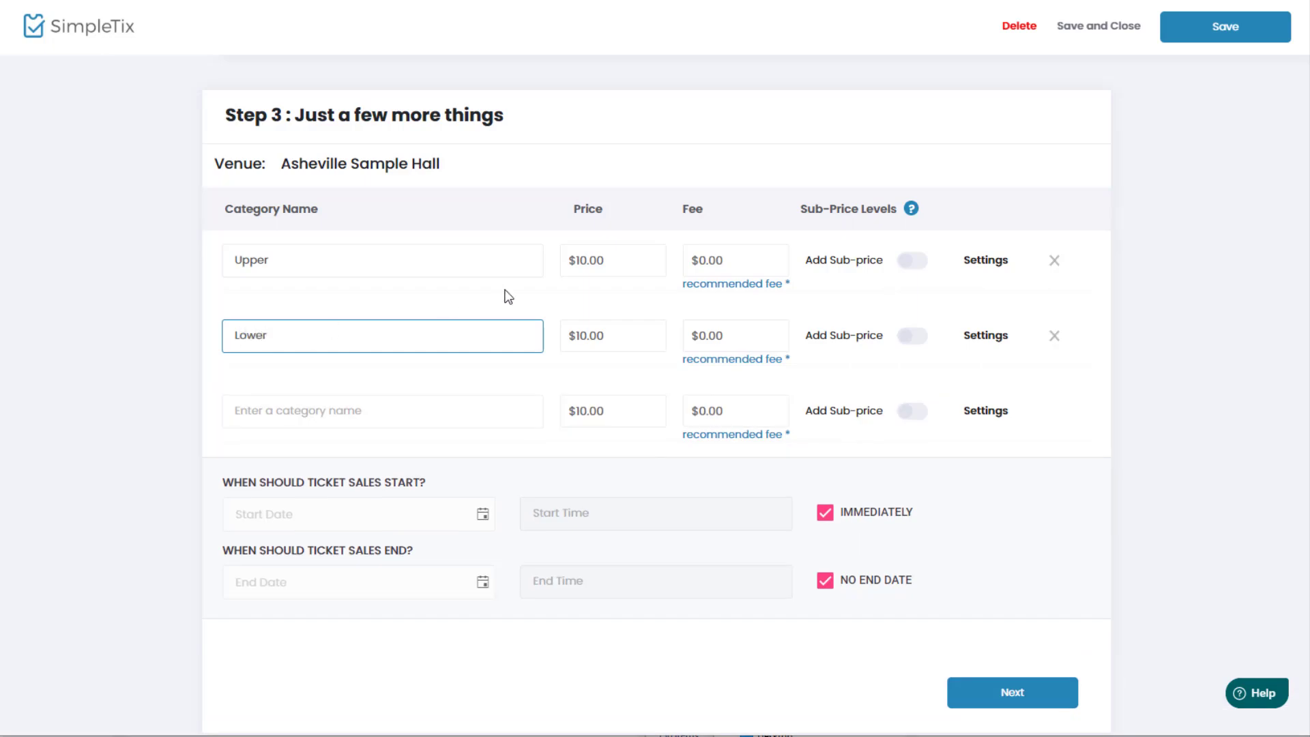
# Step: Set the ticket price to $25 for the Upper category and $35 for the Lower category
pyautogui.click(606, 269)
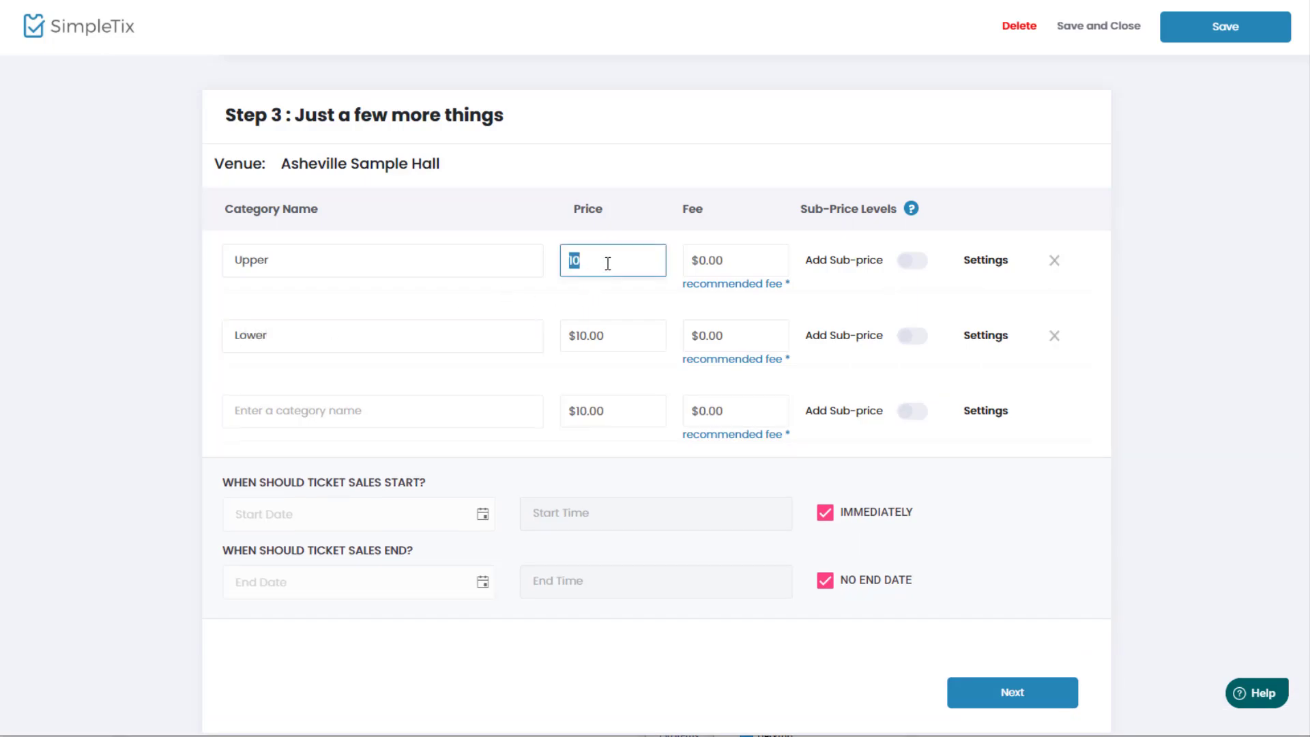
pyautogui.write('25')
pyautogui.click(612, 335)
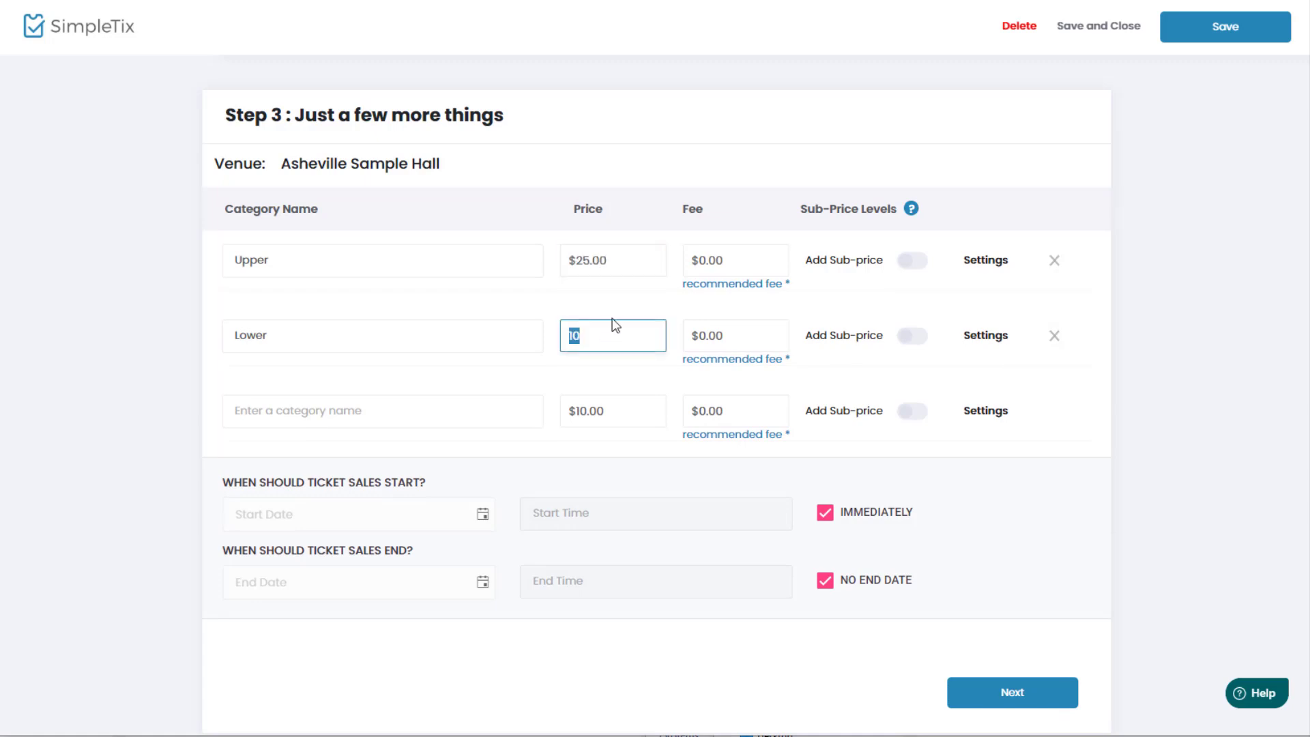
pyautogui.write('35')
pyautogui.click(1152, 413)
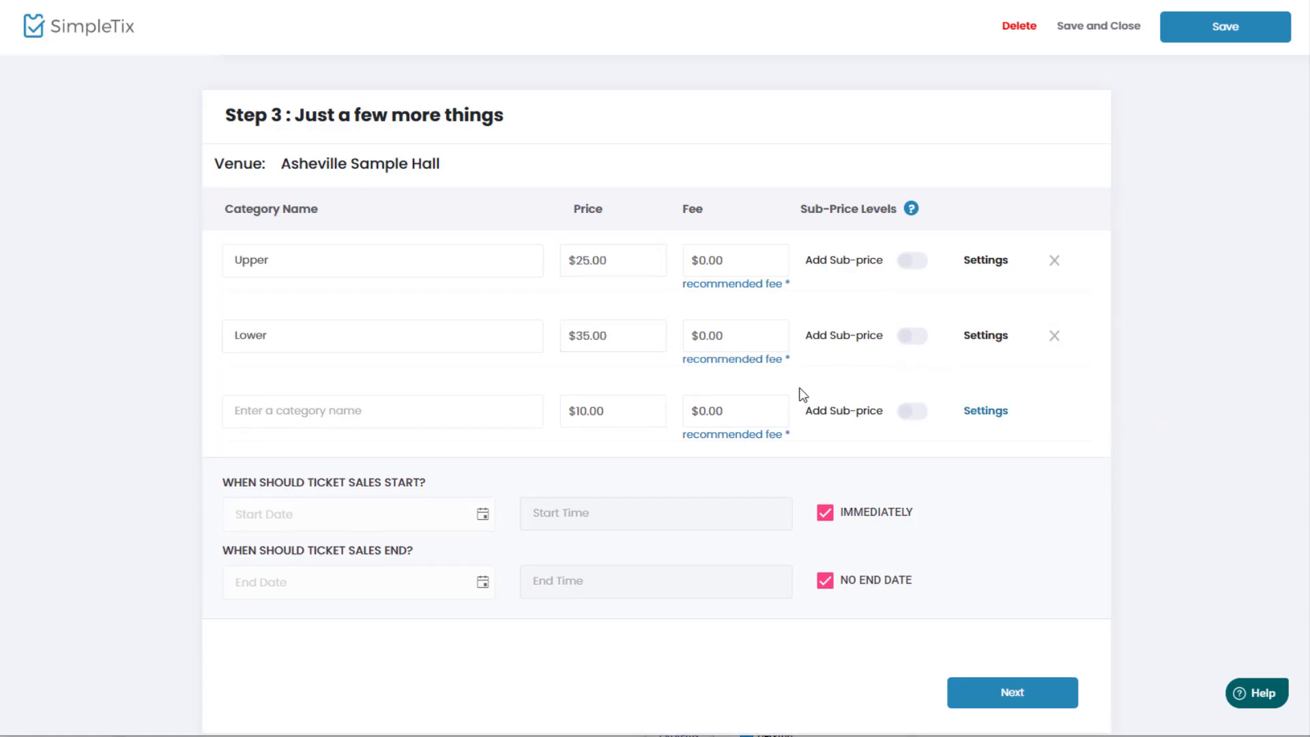
# Step: Set the fee to $2.25 for Upper and $2.50 for Lower, and continue to the seating chart designer
pyautogui.click(717, 287)
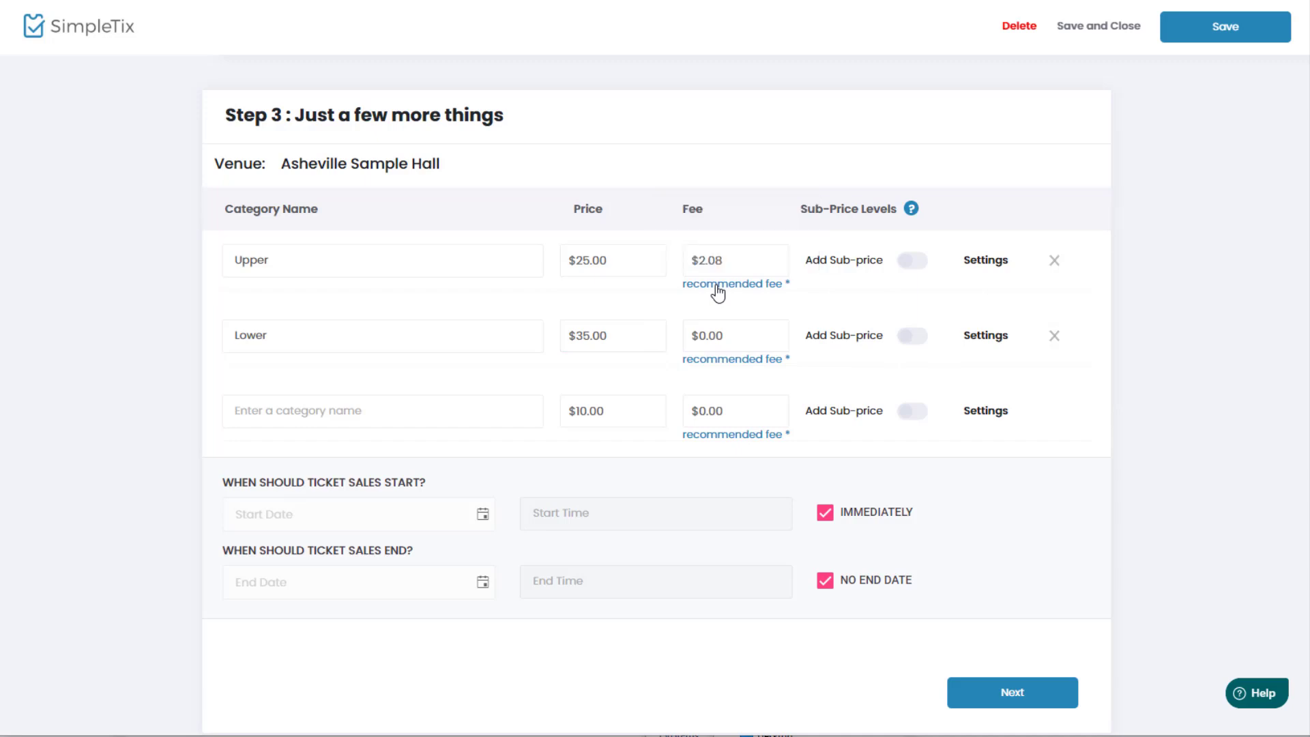
pyautogui.click(714, 362)
pyautogui.click(712, 261)
pyautogui.click(713, 261)
pyautogui.moveTo(705, 259); pyautogui.dragTo(720, 265)
pyautogui.write('25')
pyautogui.click(737, 333)
pyautogui.click(706, 336)
pyautogui.moveTo(706, 336); pyautogui.dragTo(724, 335)
pyautogui.write('50')
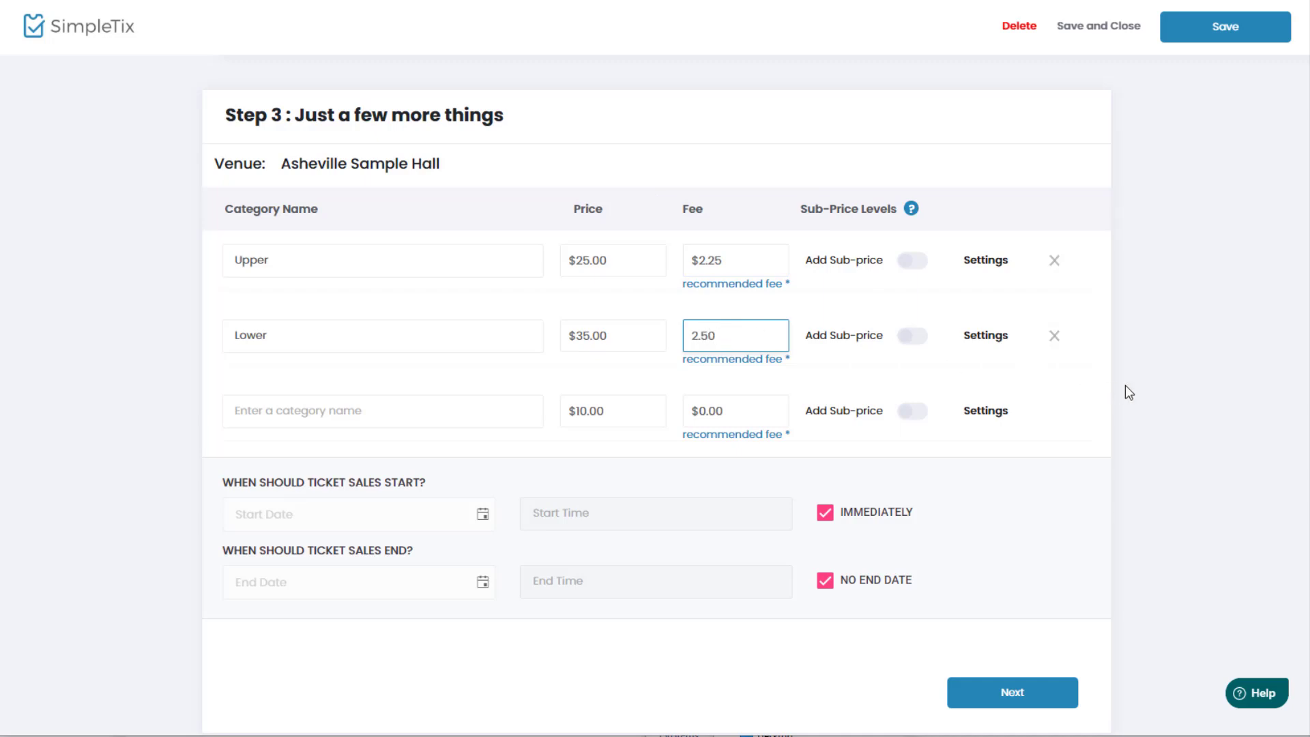
pyautogui.click(1102, 382)
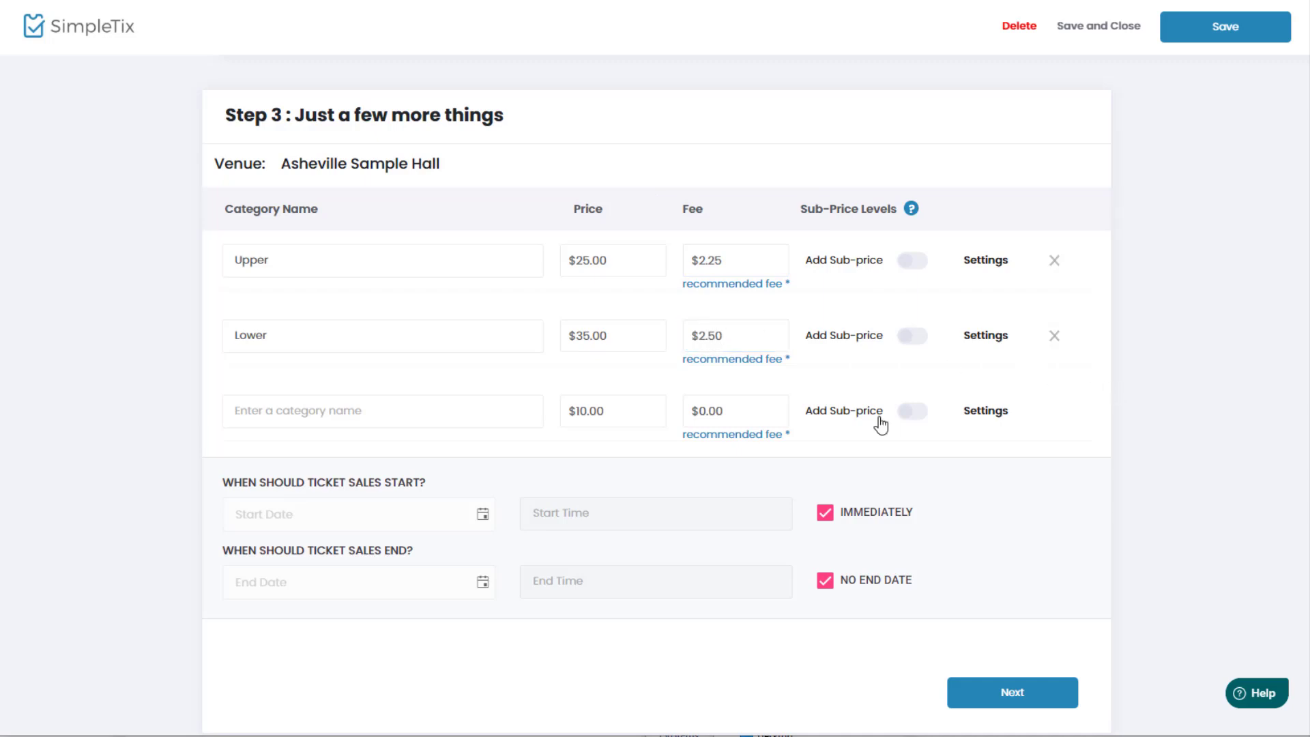
pyautogui.click(1012, 693)
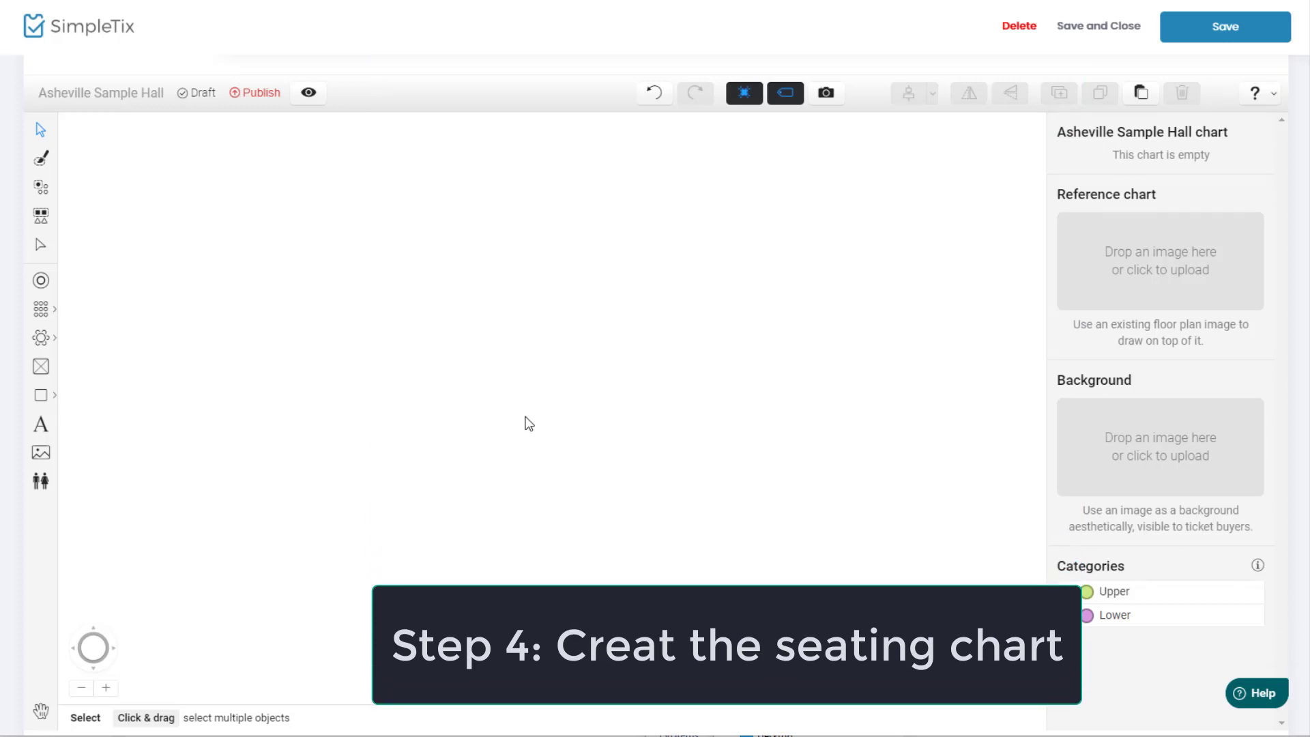
# Step: Draw a wide rectangle, about 608 by 64 pt, near the top of the empty chart and shift it slightly right
pyautogui.click(42, 399)
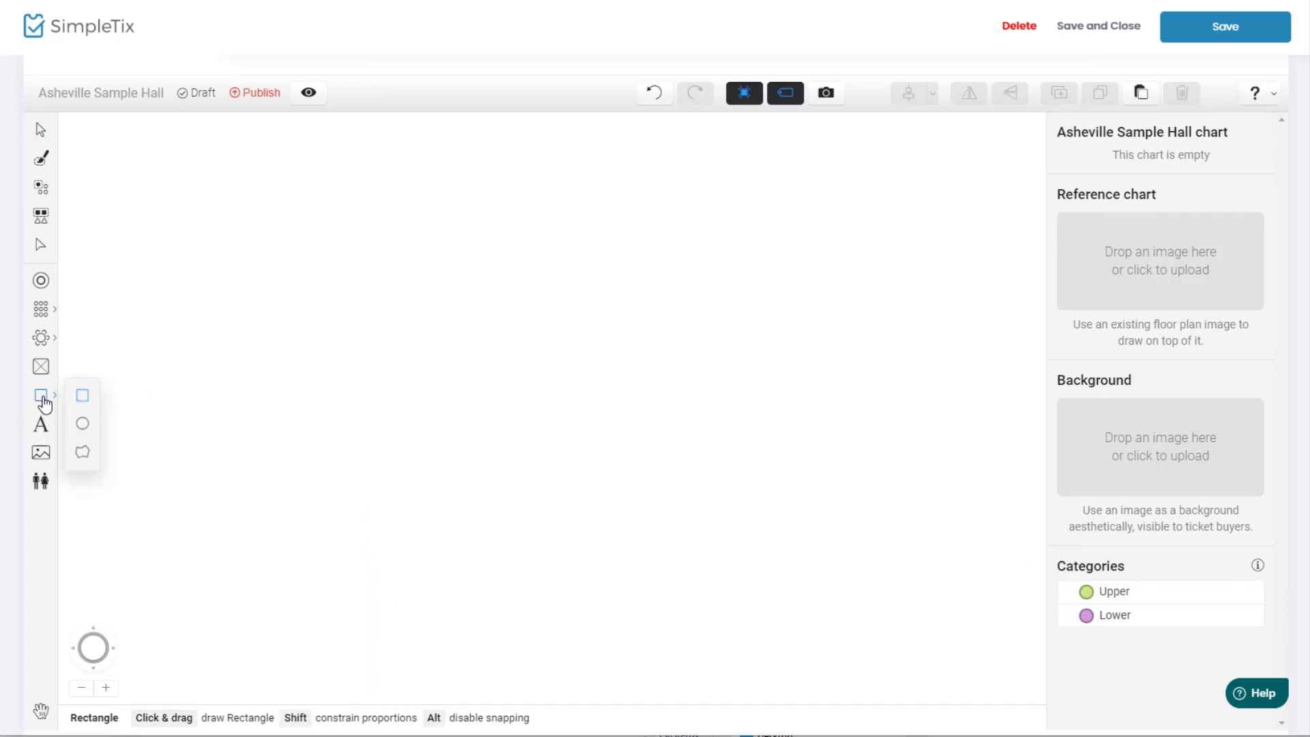
pyautogui.click(82, 396)
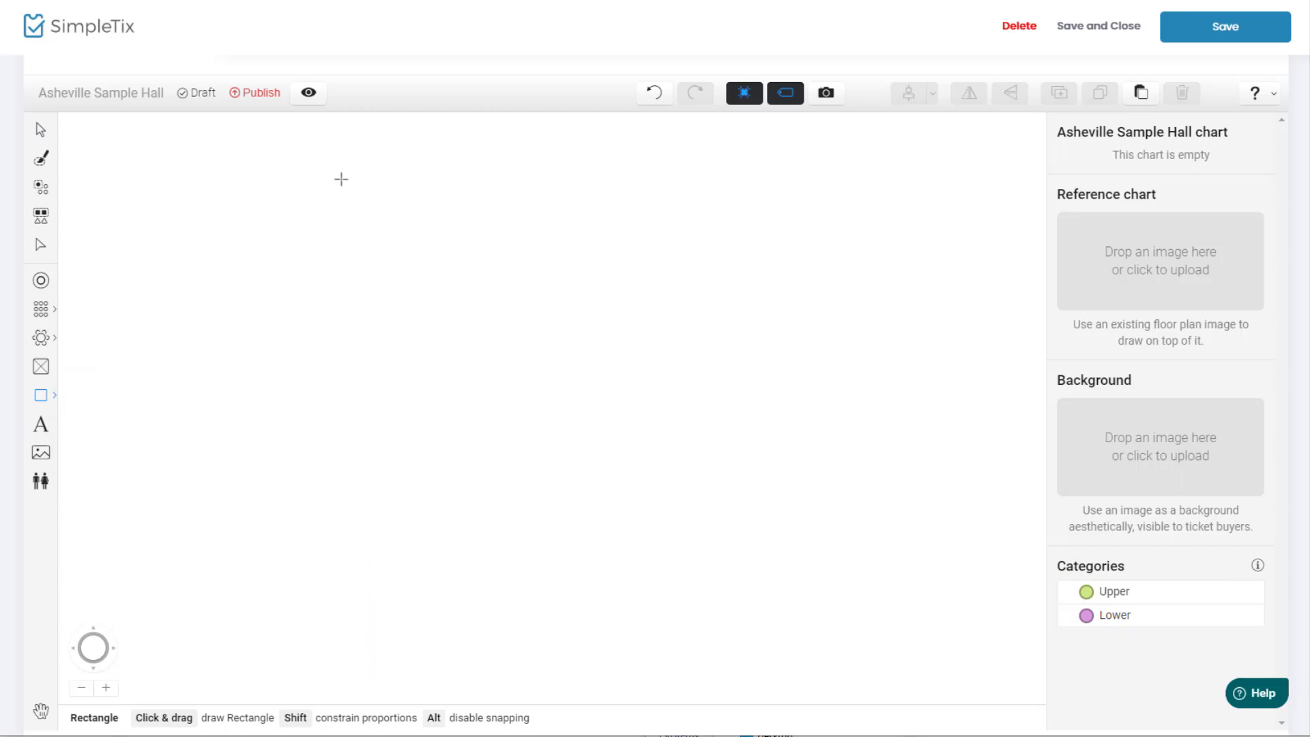
pyautogui.moveTo(301, 168)
pyautogui.mouseDown()
pyautogui.moveTo(661, 228)
pyautogui.moveTo(749, 214)
pyautogui.mouseUp()
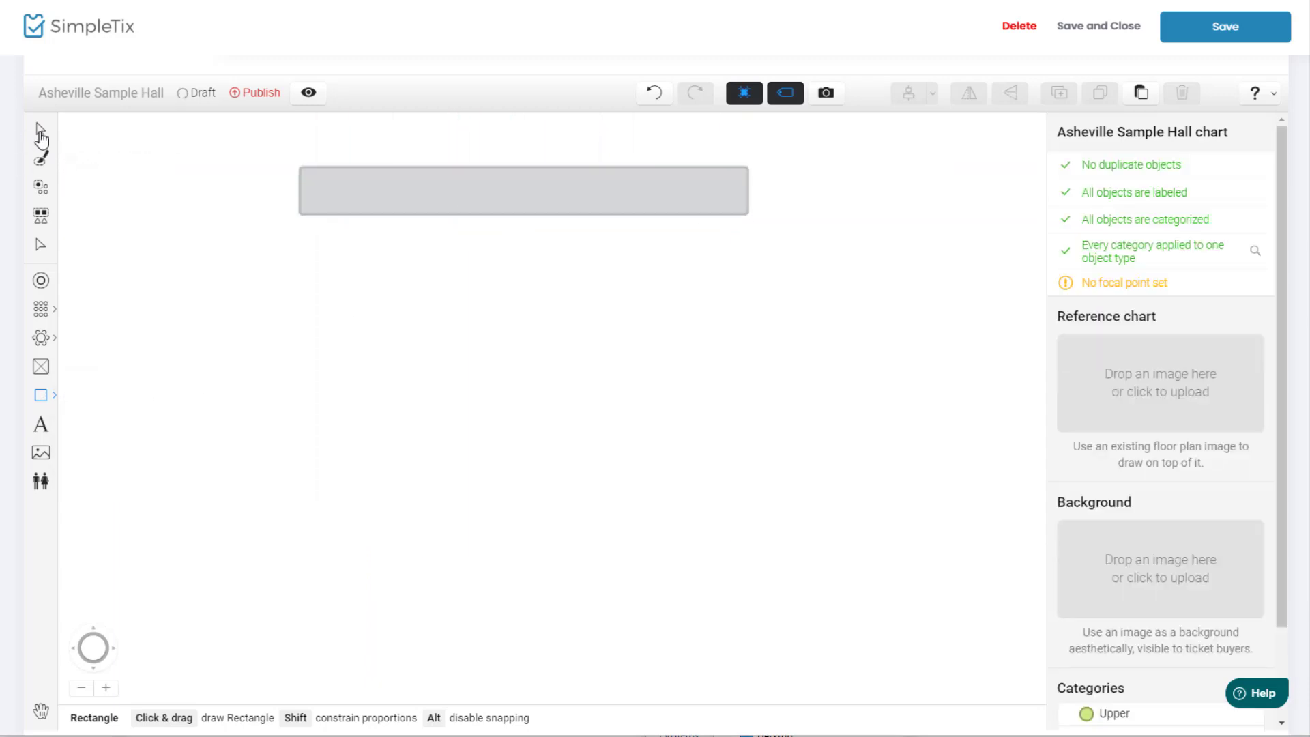
pyautogui.click(41, 139)
pyautogui.moveTo(424, 207); pyautogui.dragTo(438, 207)
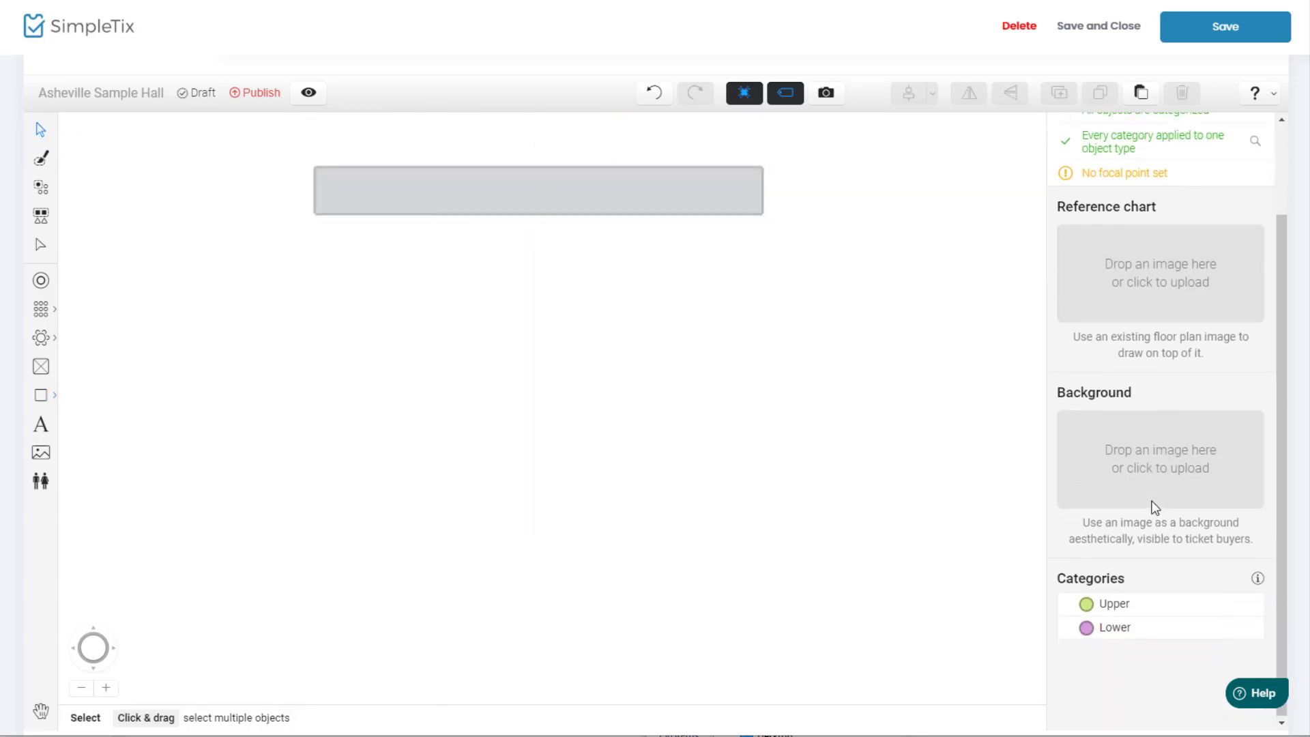
# Step: Label the rectangle near the top of the chart with the Stage type
pyautogui.scroll(-2, 1152, 437)
pyautogui.click(605, 191)
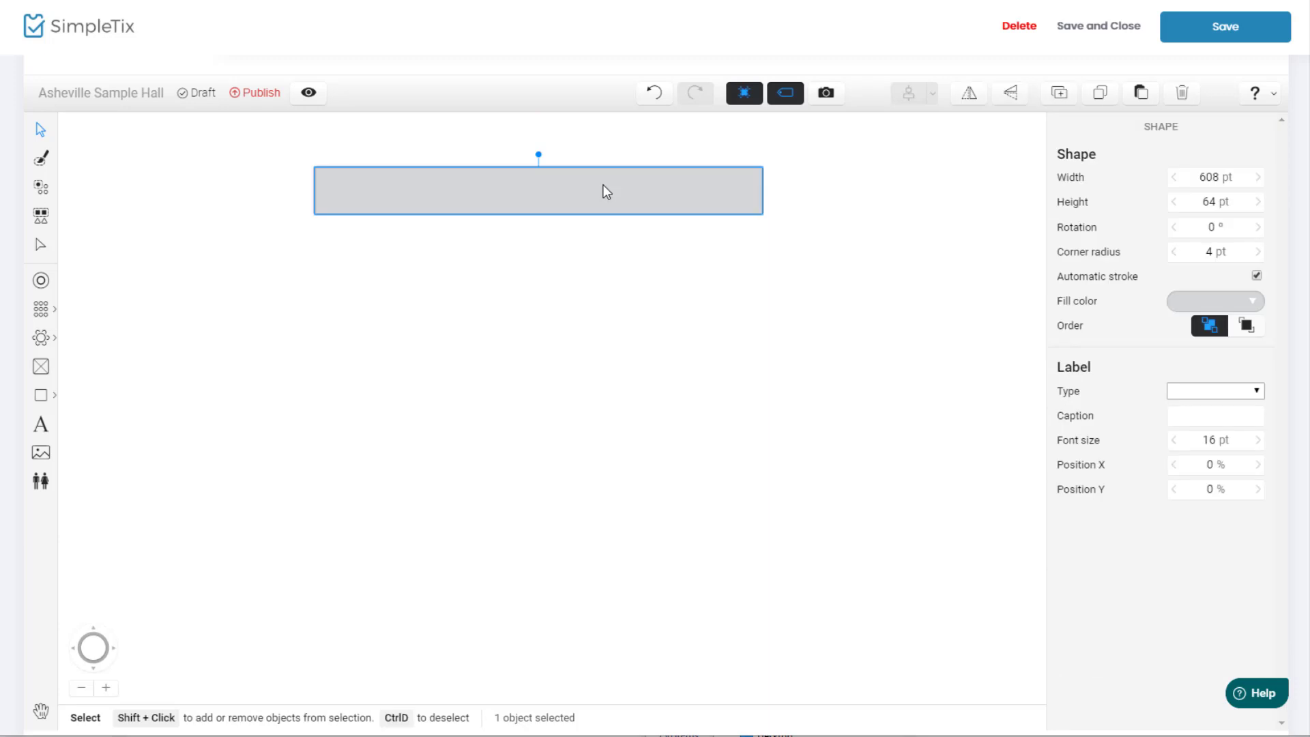
pyautogui.click(1171, 394)
pyautogui.click(1194, 420)
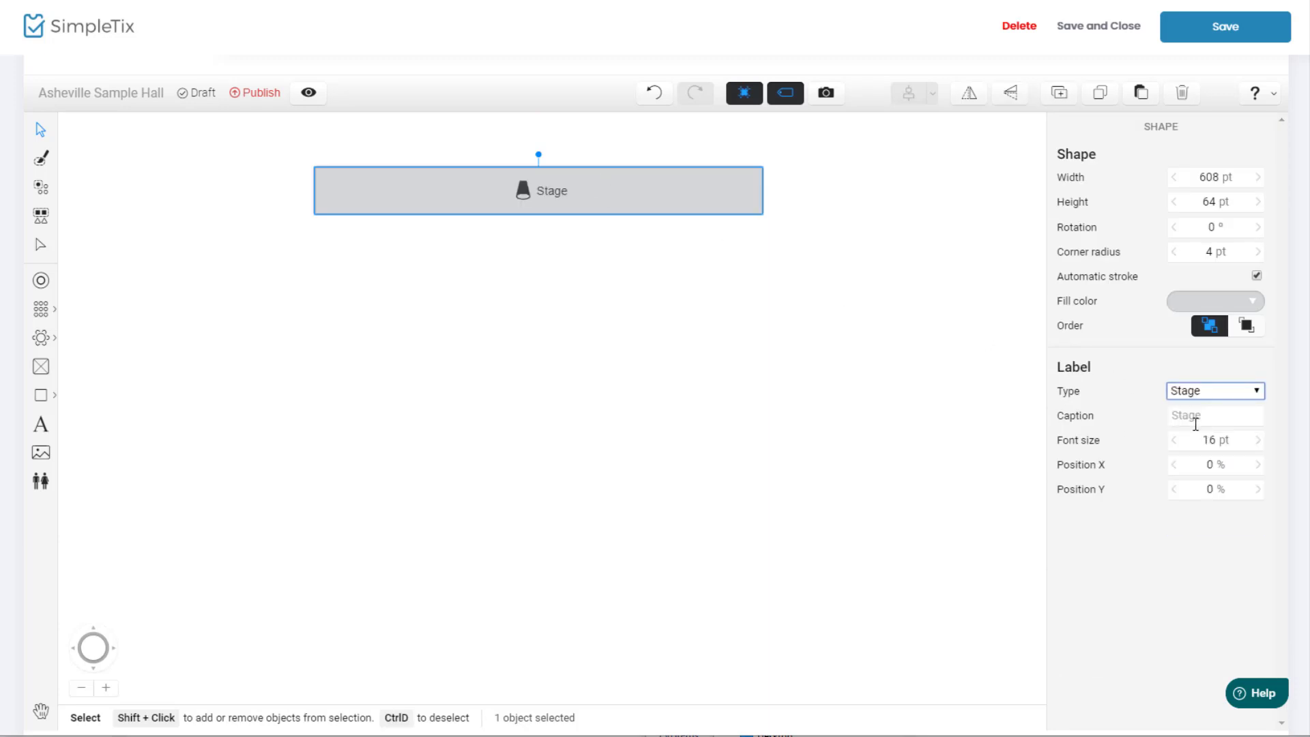
# Step: Draw a block of 10 rows by 22 seats below the left part of the stage and nudge it slightly upward
pyautogui.click(508, 371)
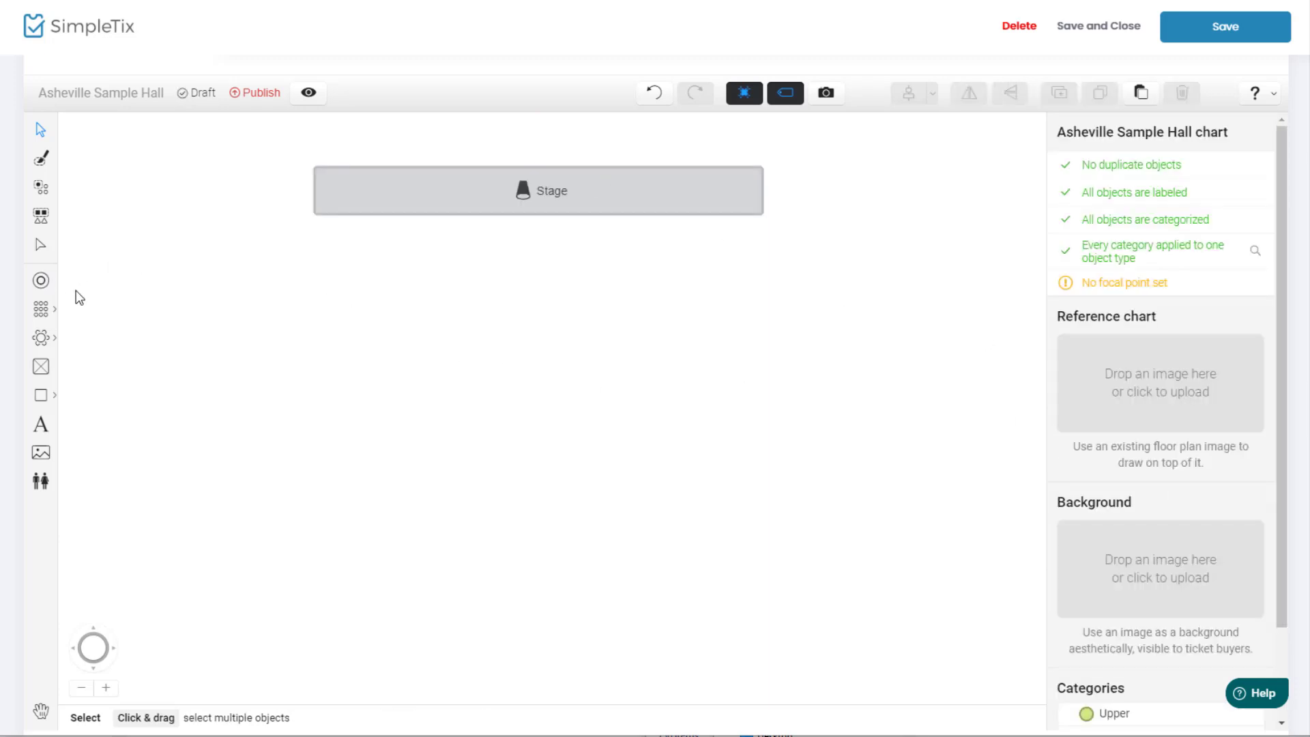
pyautogui.click(42, 314)
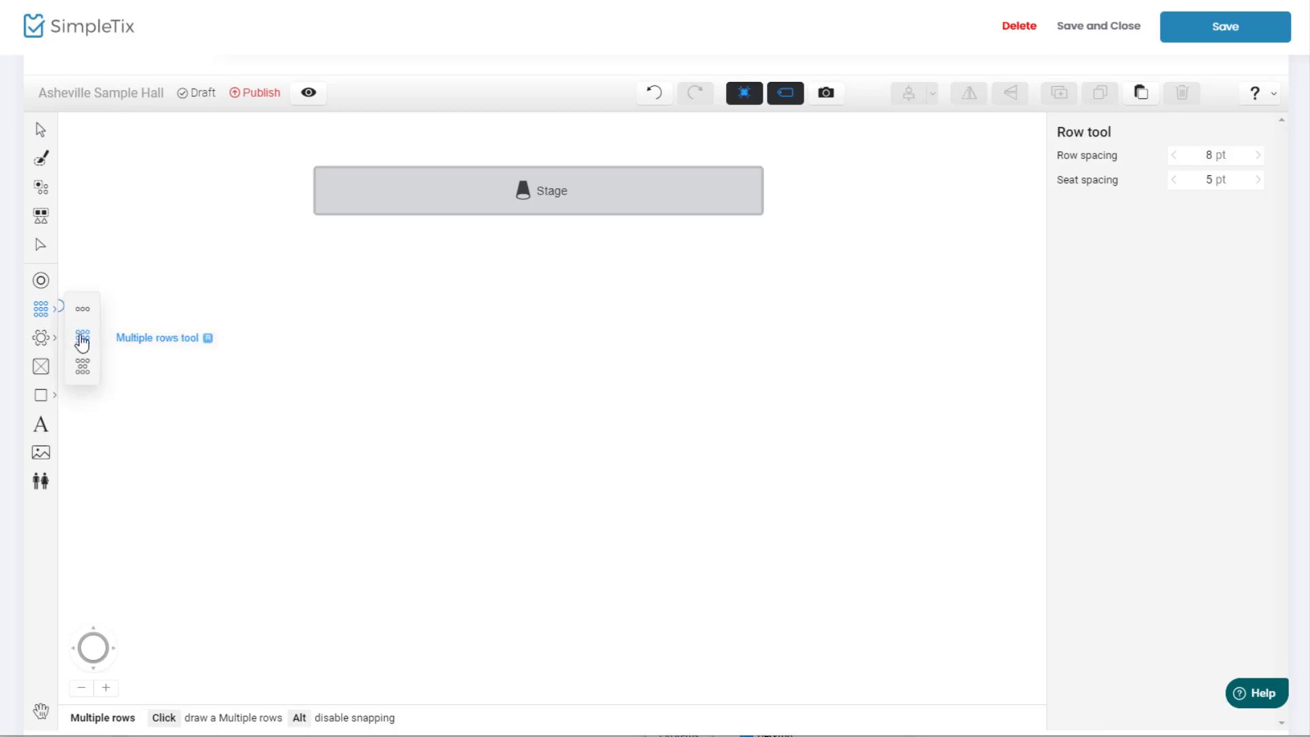
pyautogui.click(83, 339)
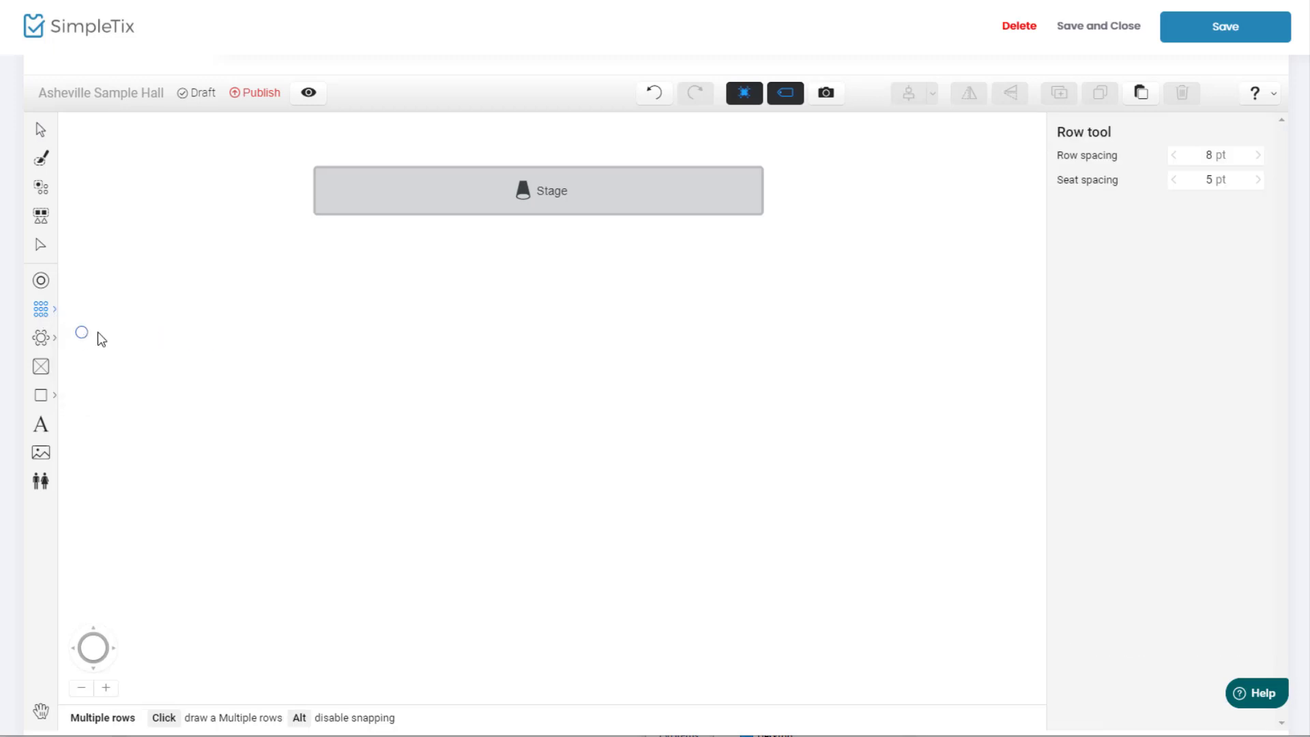
pyautogui.click(488, 432)
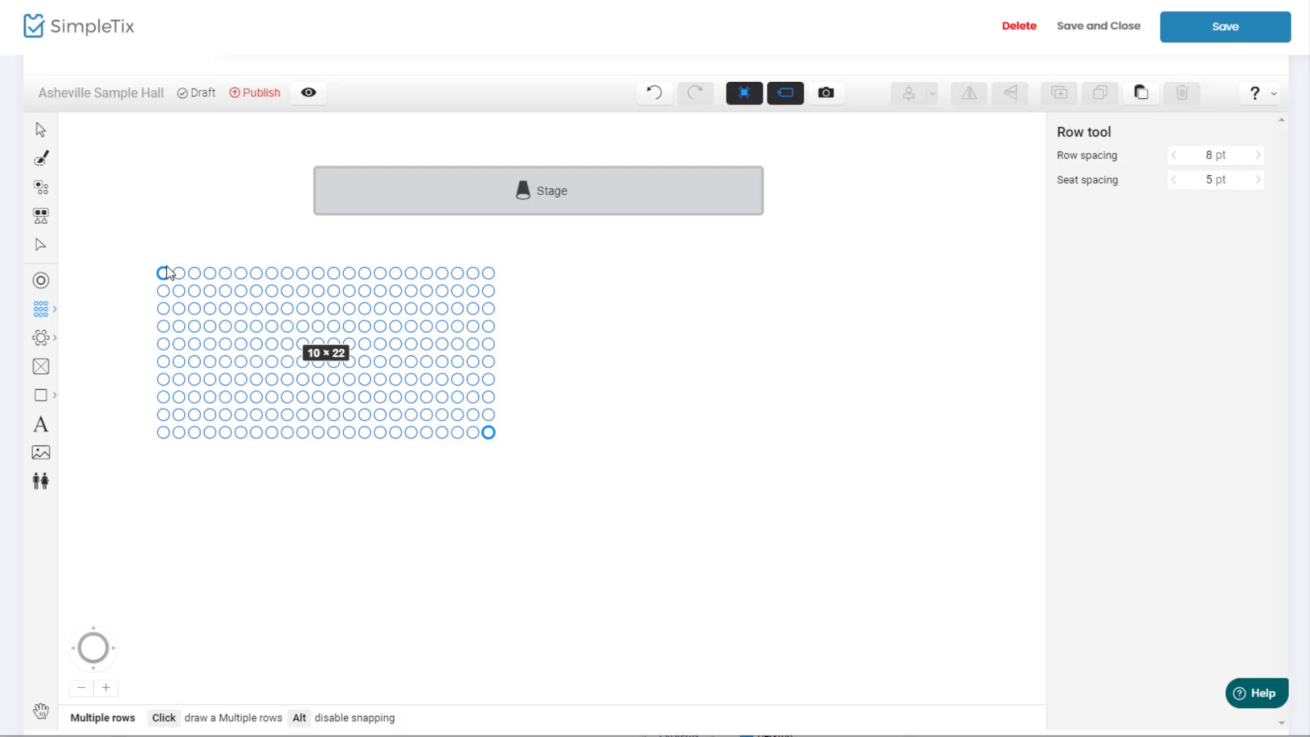
pyautogui.click(167, 269)
pyautogui.click(40, 134)
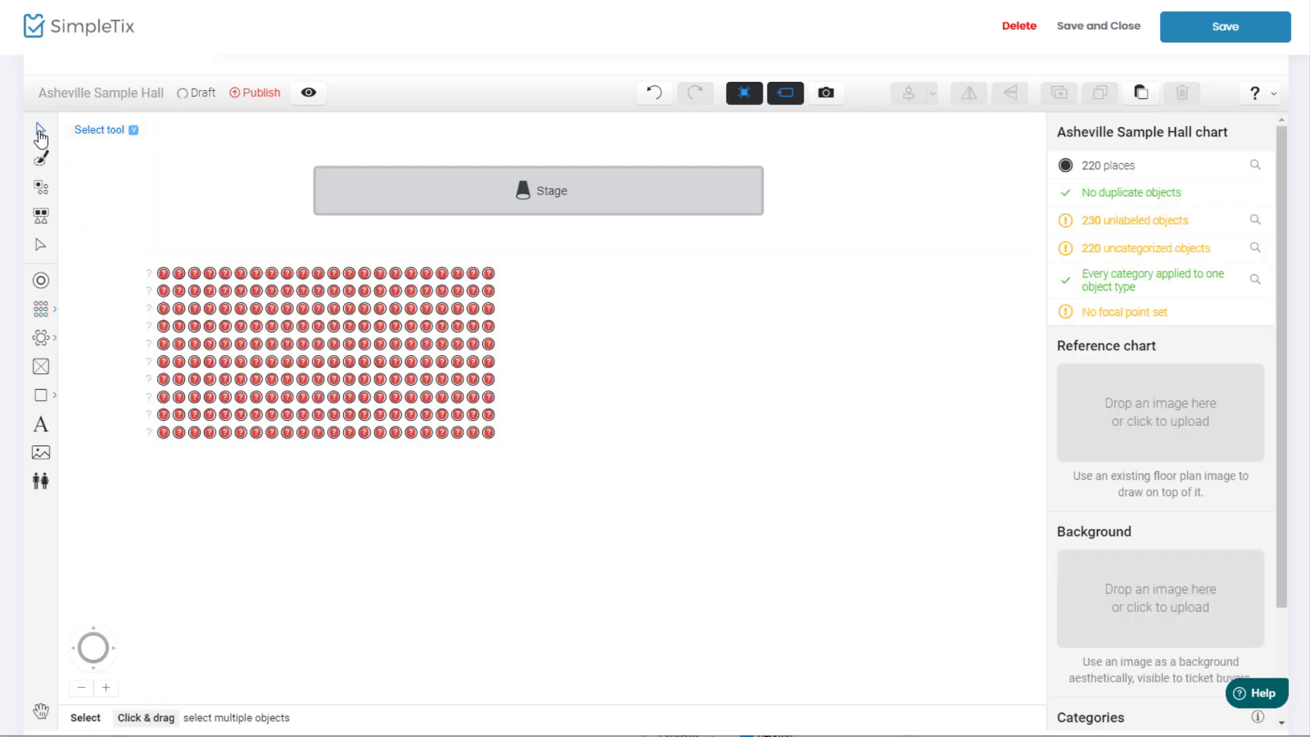
pyautogui.moveTo(113, 266); pyautogui.dragTo(527, 494)
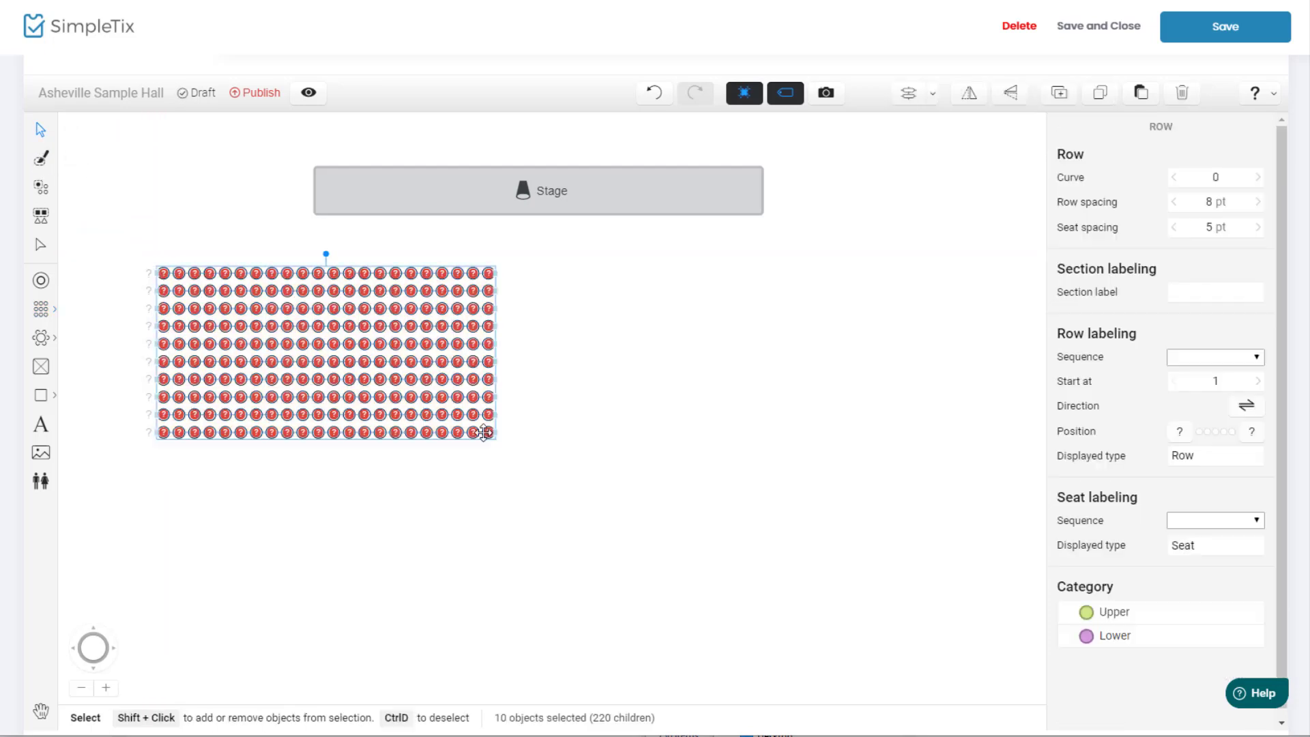
pyautogui.moveTo(484, 432); pyautogui.dragTo(483, 423)
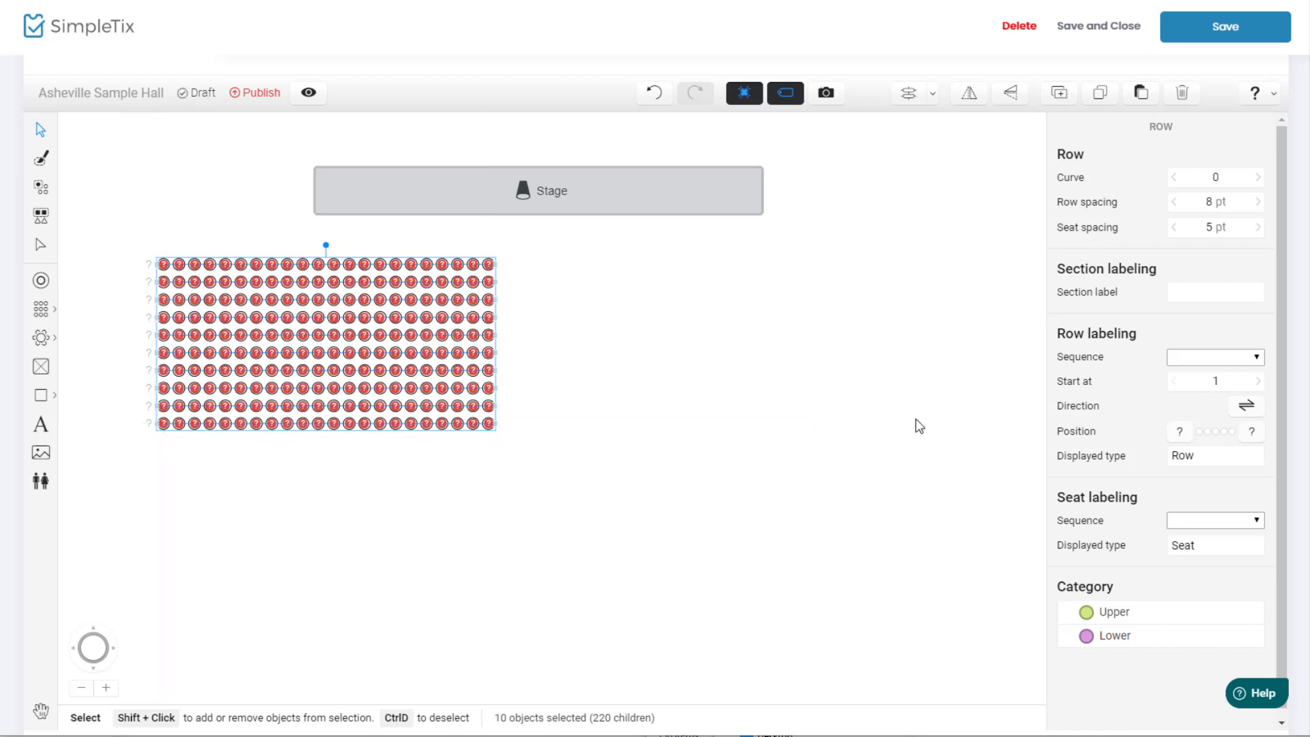
# Step: Set the section label of the new seat block to Left-Lower
pyautogui.click(1233, 294)
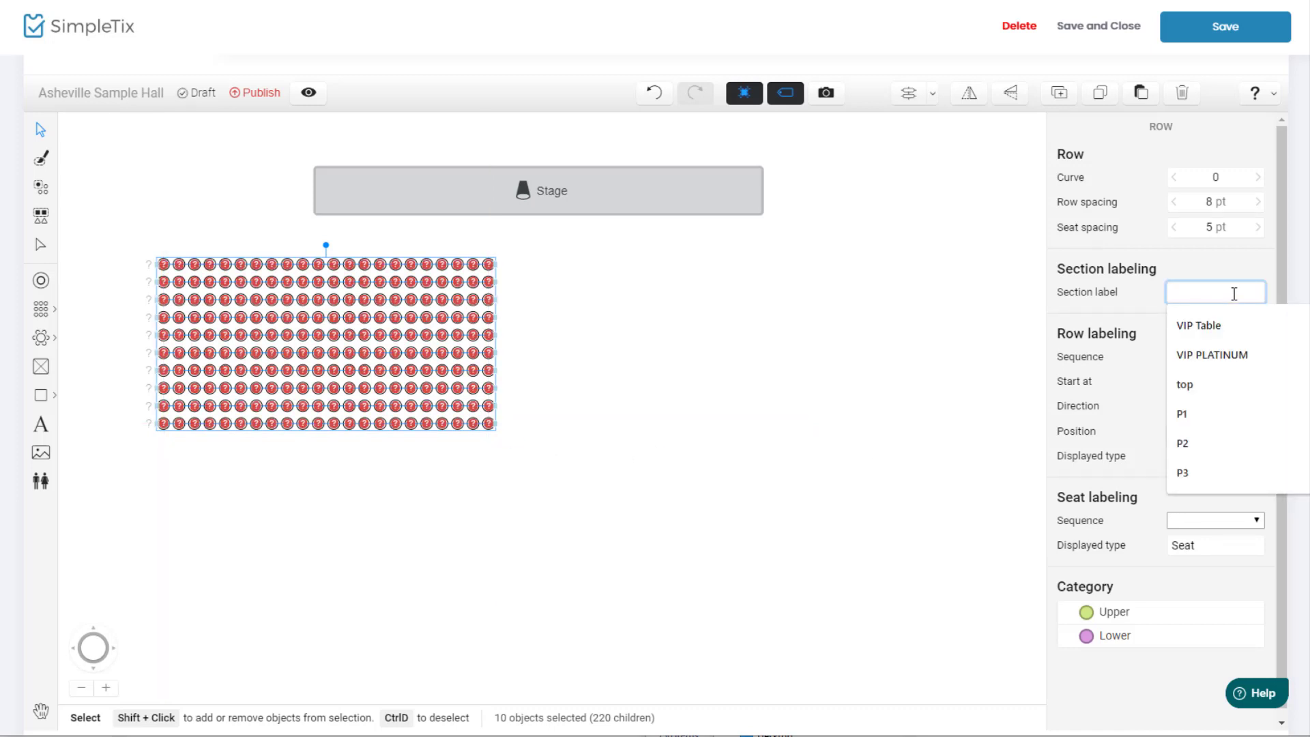
pyautogui.write('Left')
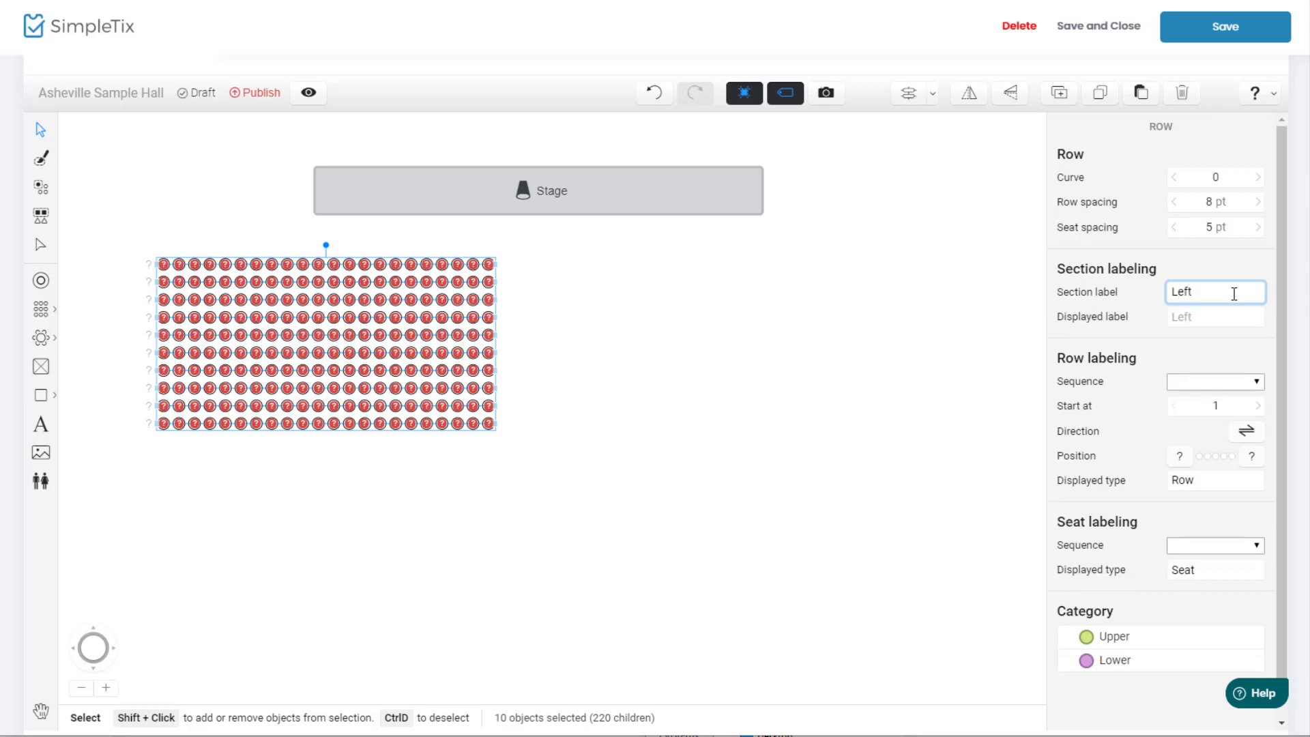
pyautogui.write('-Lower')
pyautogui.press('Return')
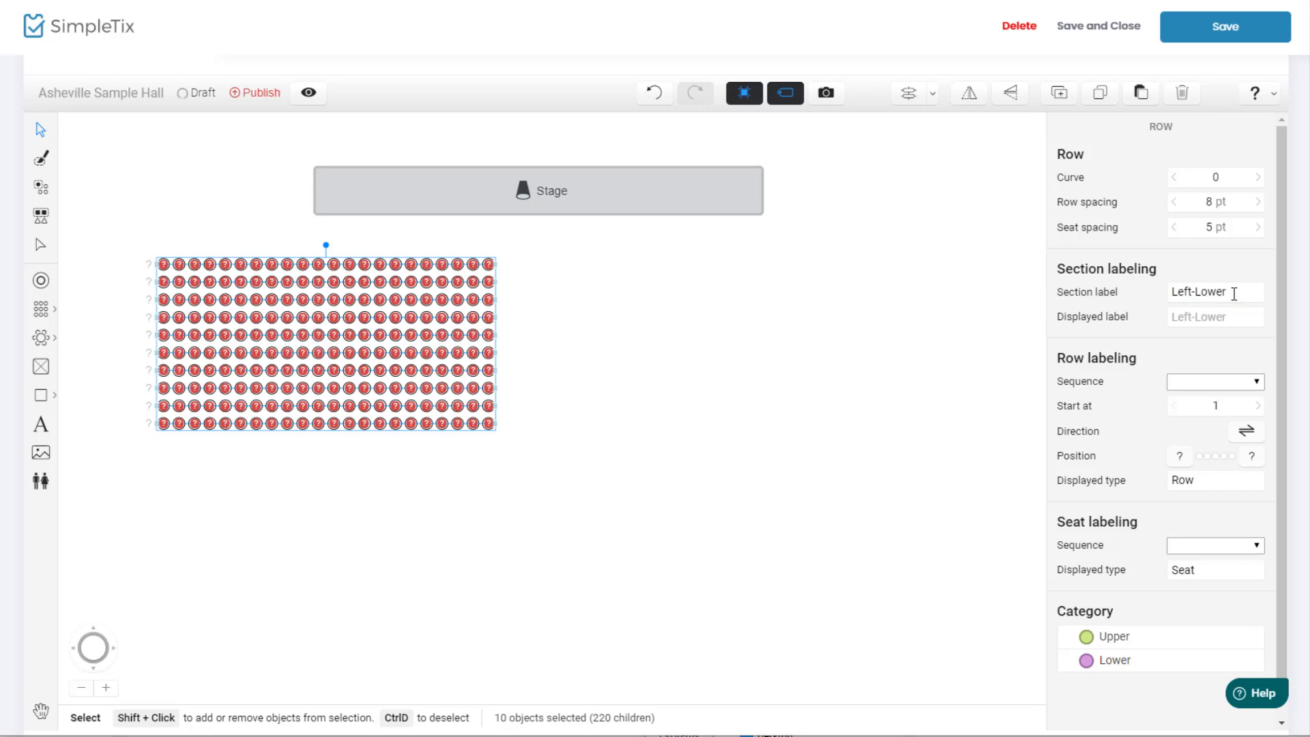
# Step: Label the Left-Lower rows A, B, C and number their seats 1, 2, 3 from left to right
pyautogui.click(1216, 382)
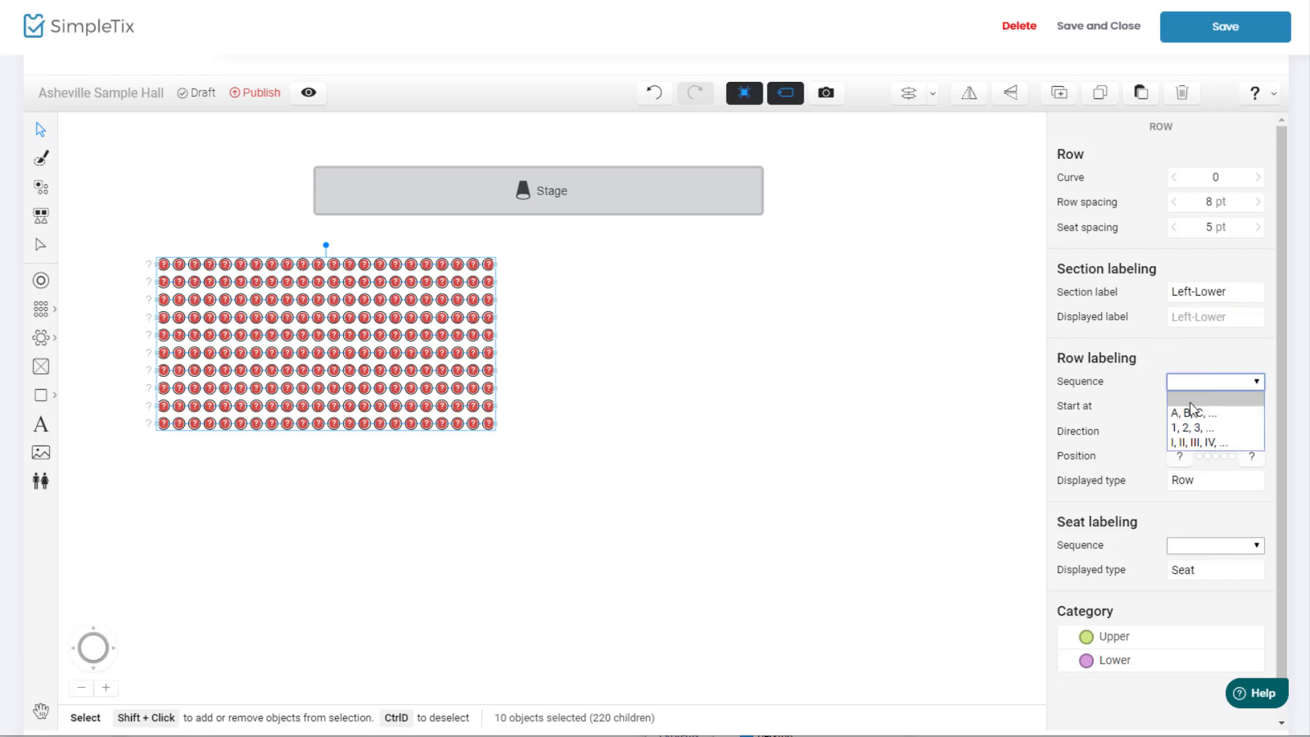
pyautogui.click(1191, 413)
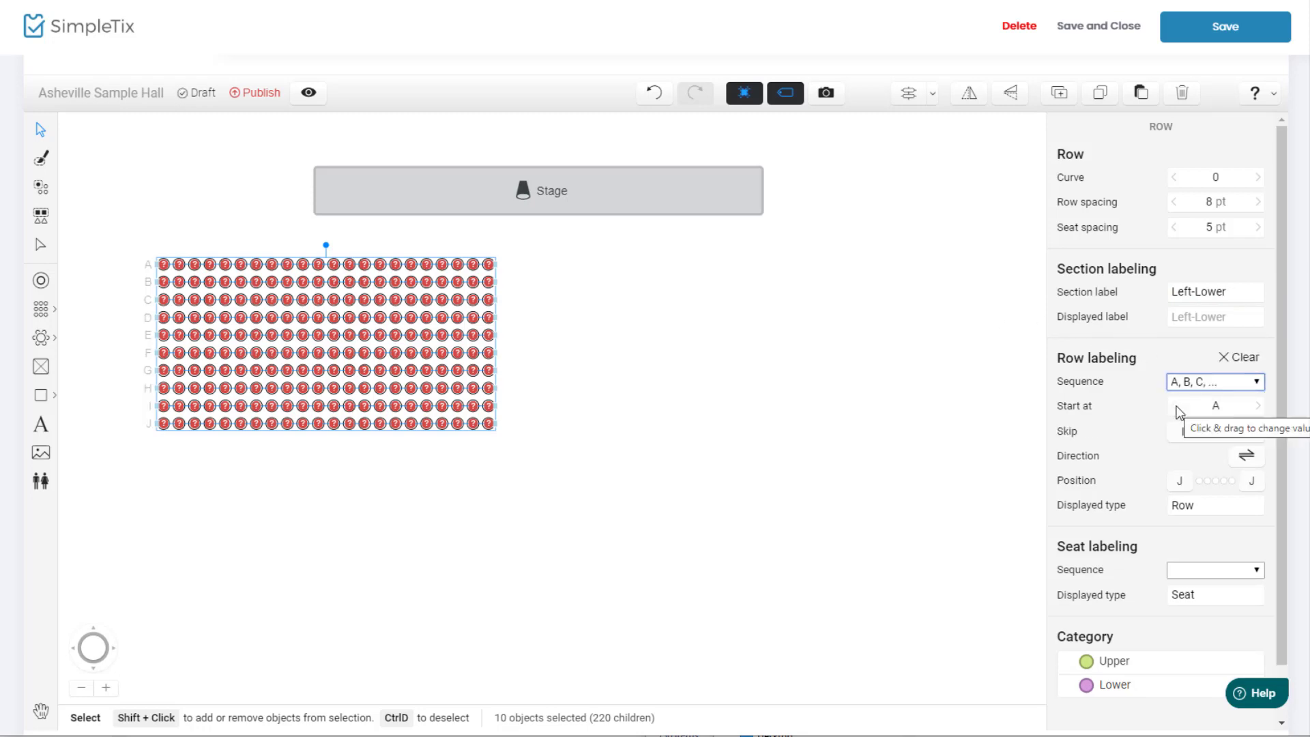
pyautogui.click(1188, 570)
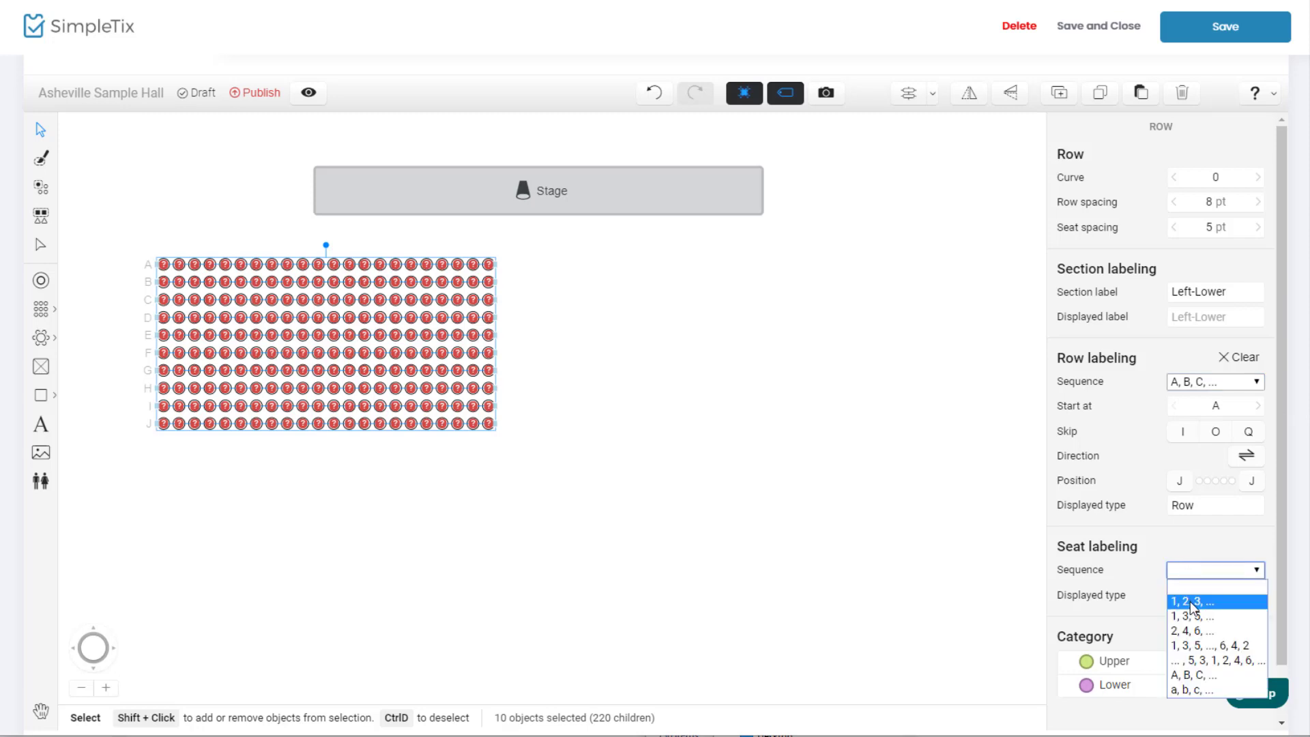
pyautogui.click(1191, 601)
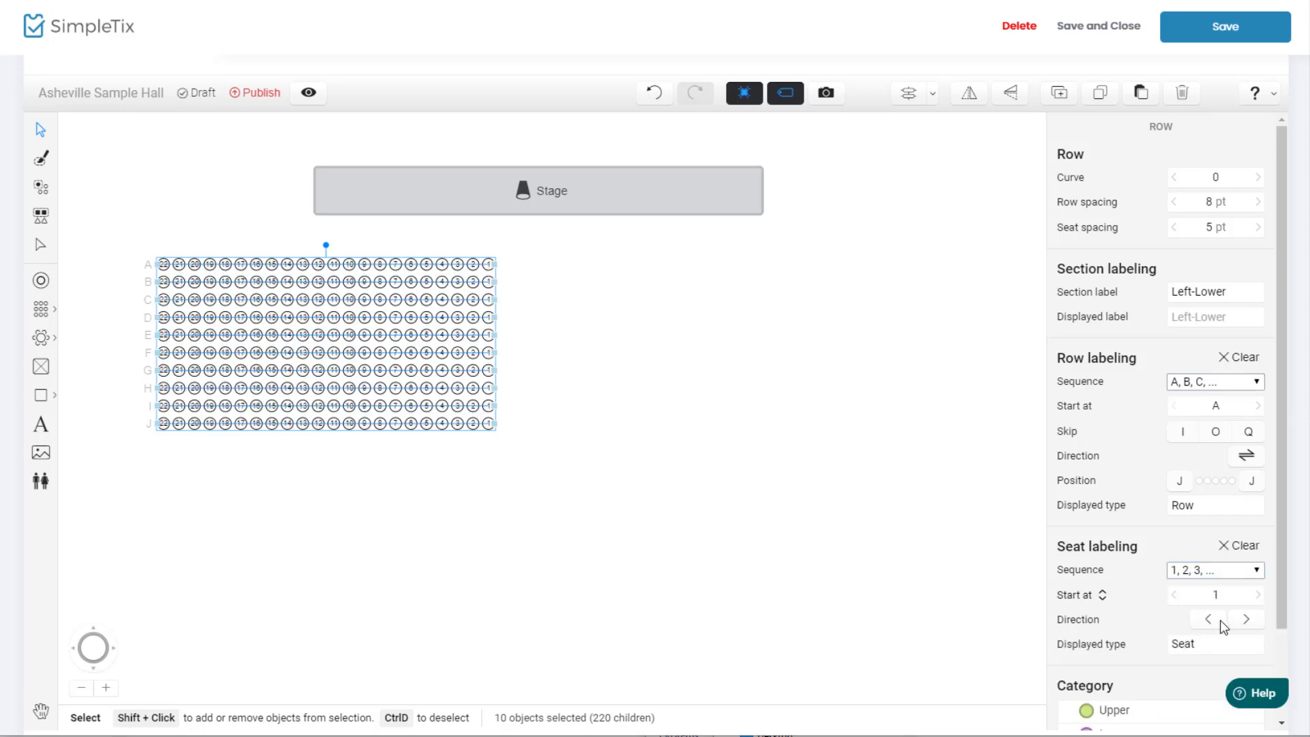
pyautogui.click(1246, 620)
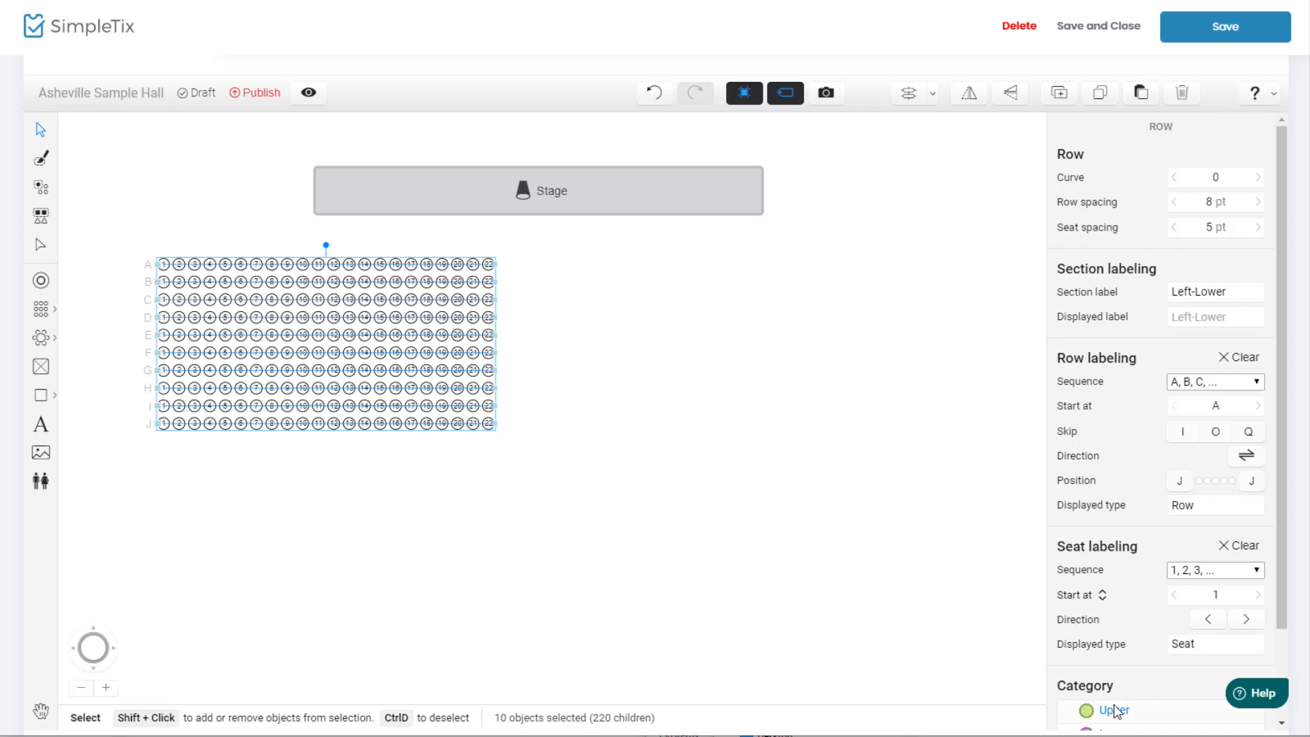
# Step: Assign the Left-Lower seat block to the Lower category and deselect it
pyautogui.scroll(-1, 1118, 709)
pyautogui.scroll(1, 1125, 706)
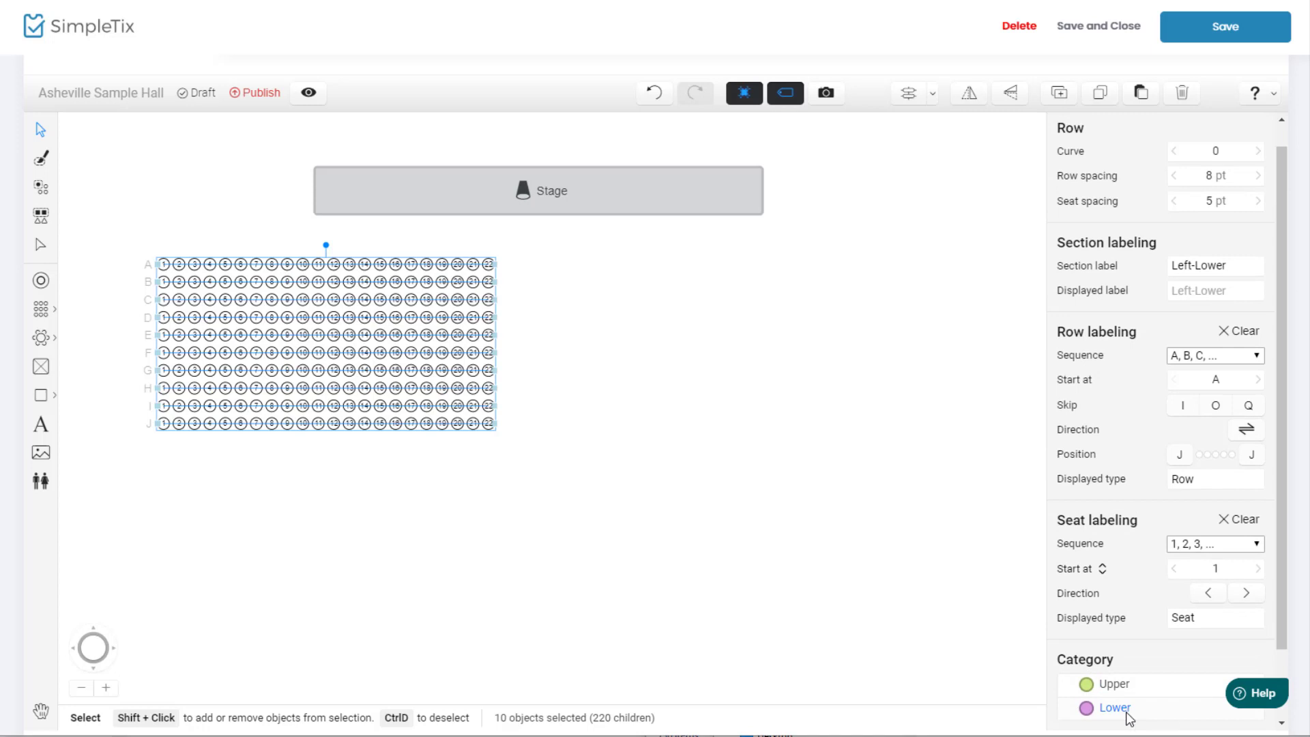
pyautogui.click(1105, 708)
pyautogui.click(646, 529)
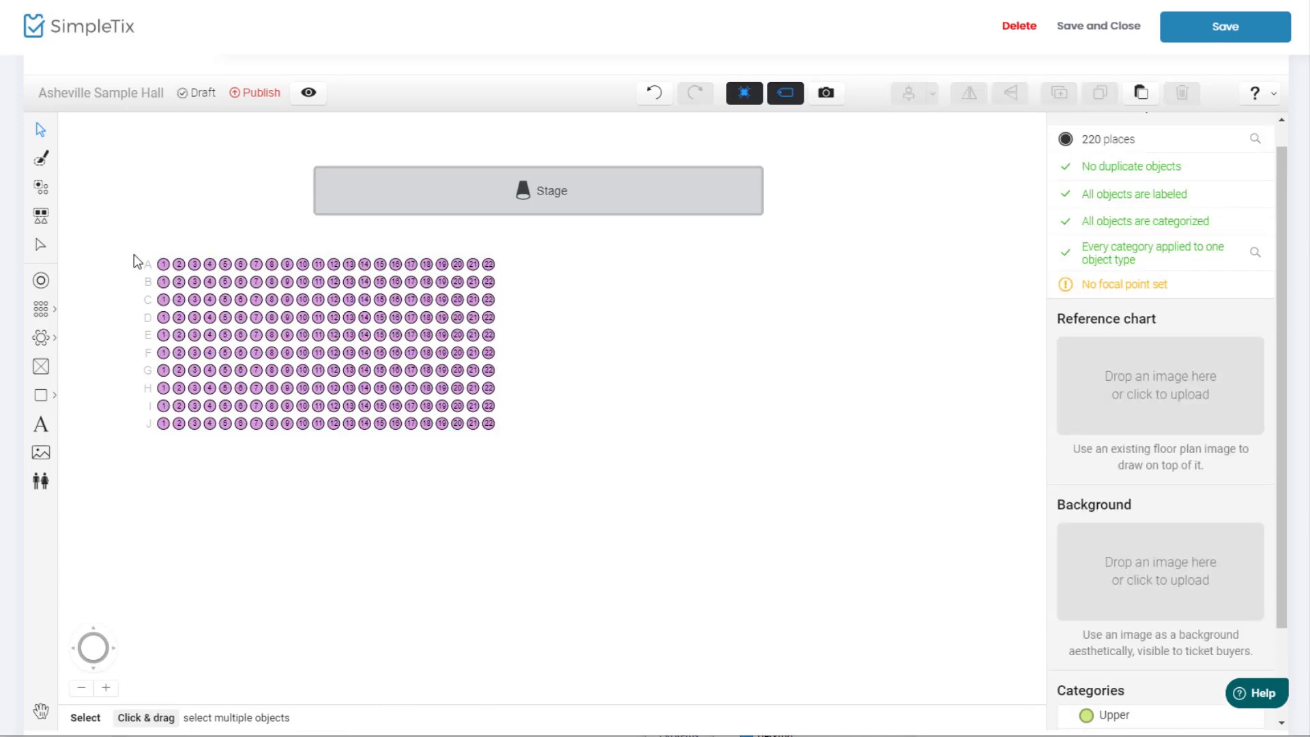
# Step: Duplicate the Left-Lower seat block and place the copy beside it on the right, level with the original rows
pyautogui.moveTo(132, 257); pyautogui.dragTo(502, 442)
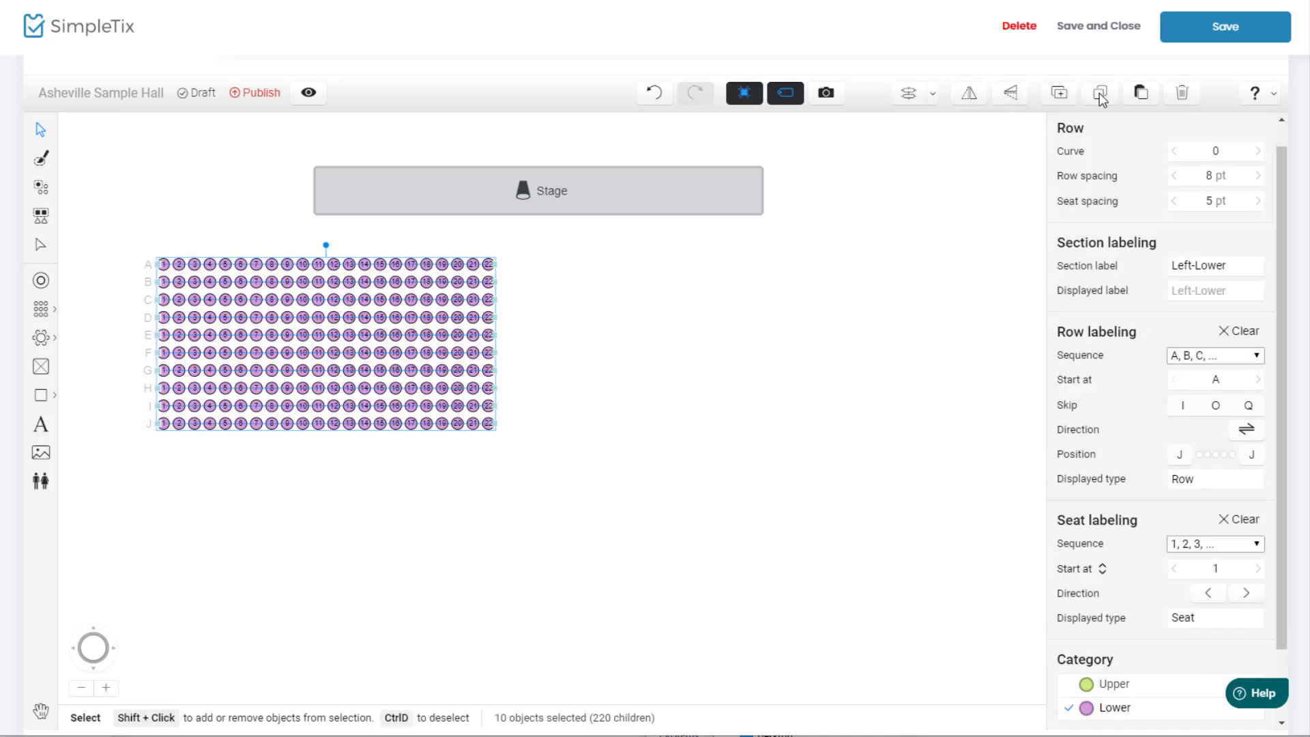
pyautogui.click(1059, 93)
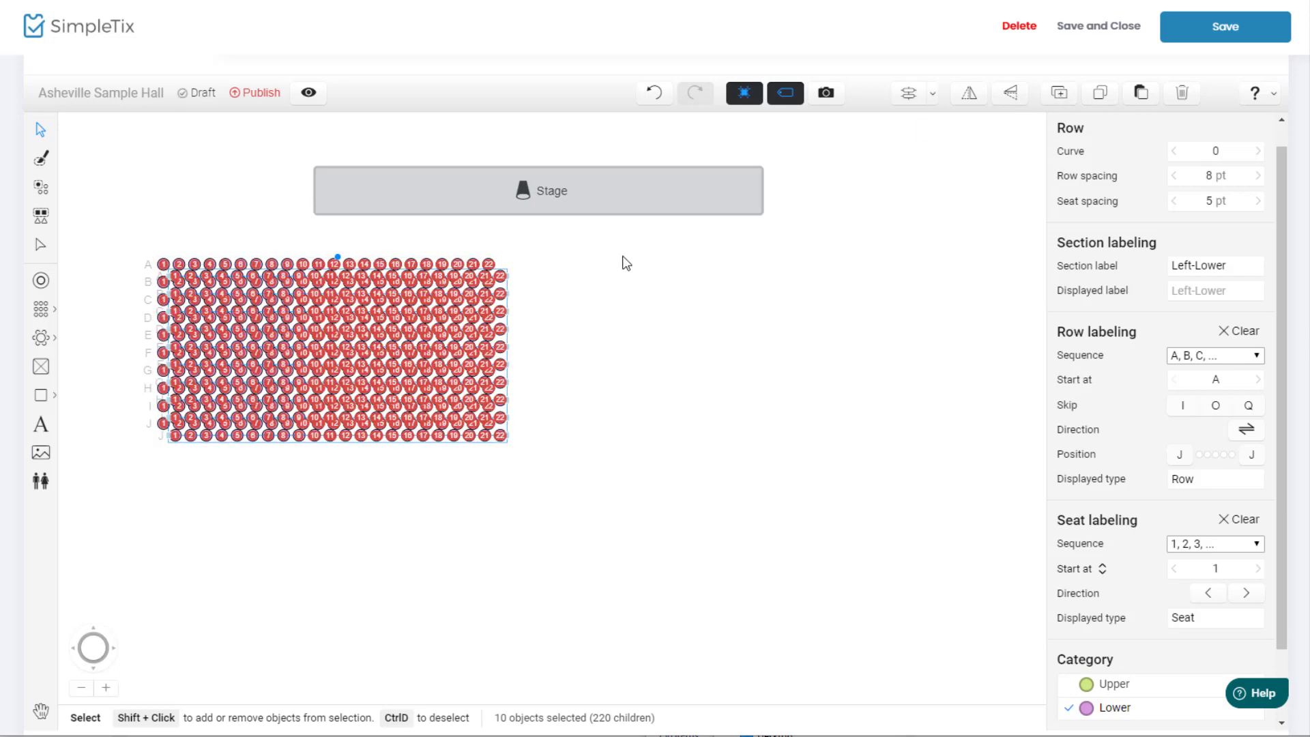
pyautogui.moveTo(426, 316); pyautogui.dragTo(771, 304)
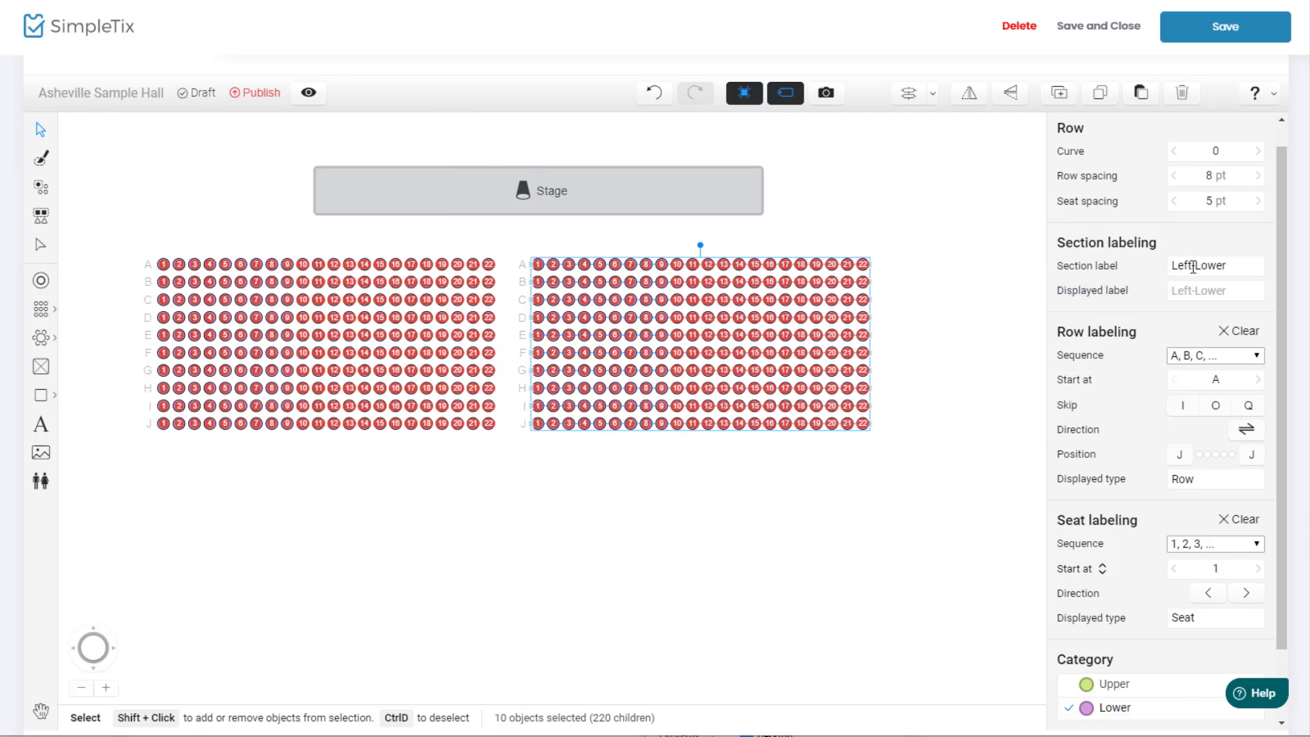
# Step: Change the section label of the duplicated seat block to Right-Lower
pyautogui.click(1193, 266)
pyautogui.click(1191, 267)
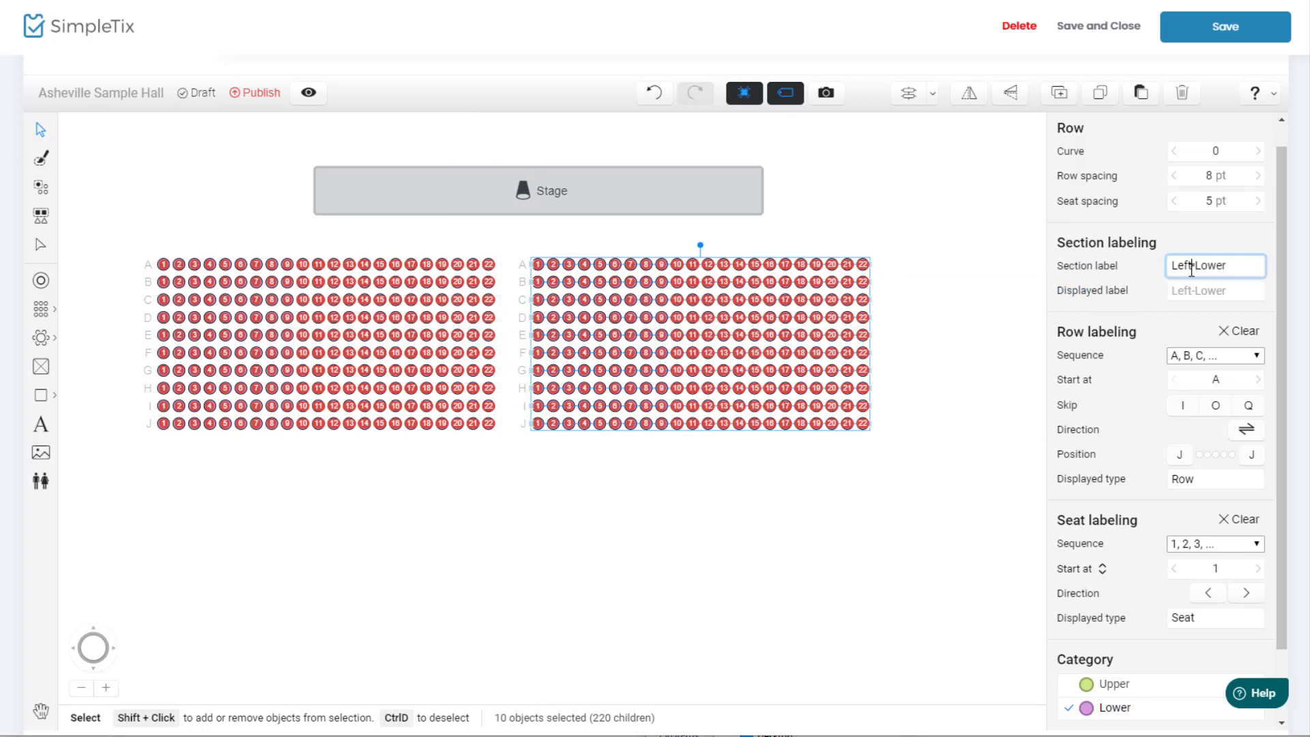
pyautogui.click(1076, 270)
pyautogui.write('Righ')
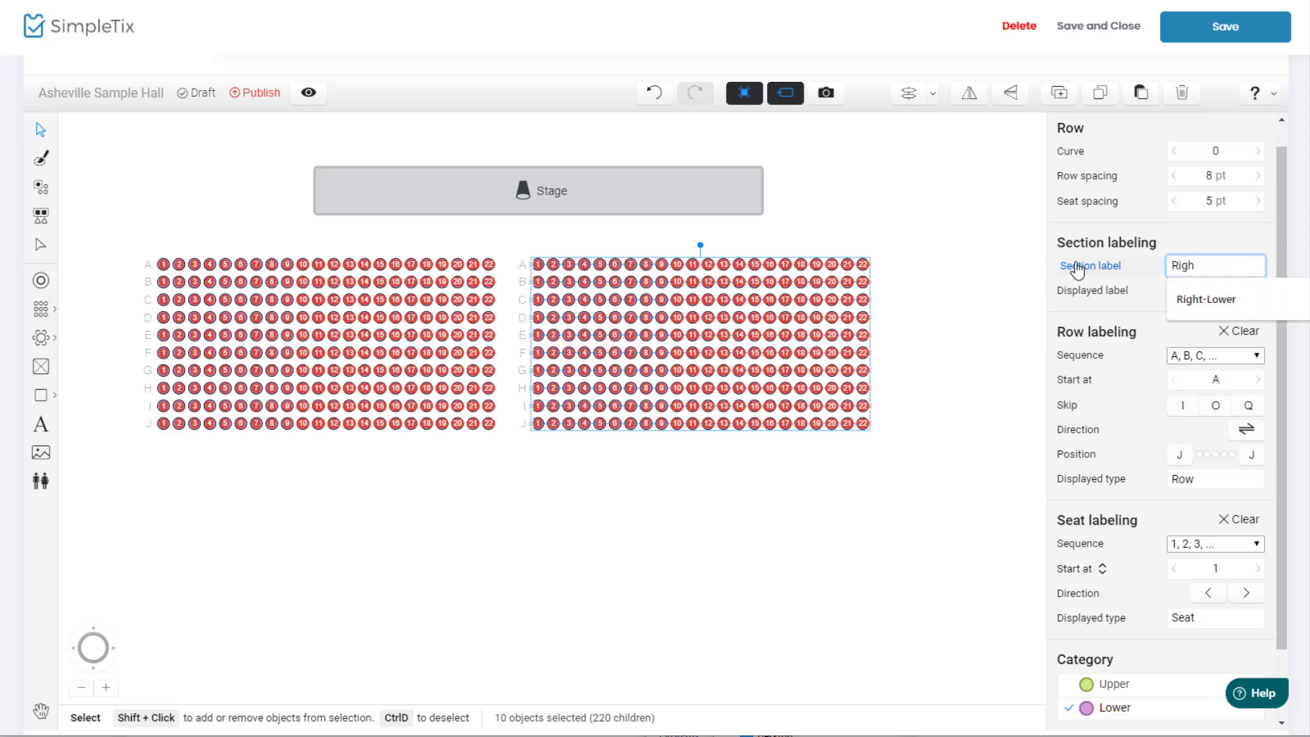
pyautogui.press('Down')
pyautogui.press('Return')
pyautogui.press('Tab')
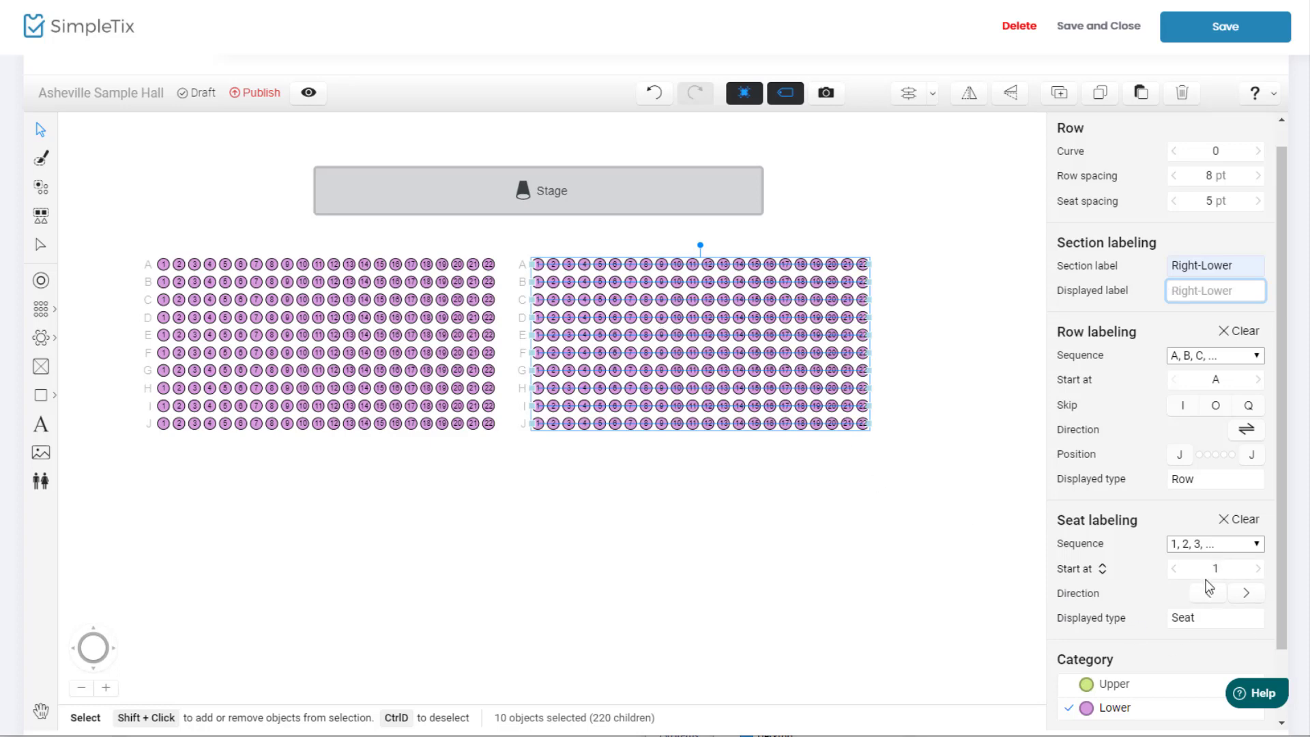
# Step: Start the seat numbering of the Right-Lower block at 23 and deselect the block
pyautogui.click(1221, 568)
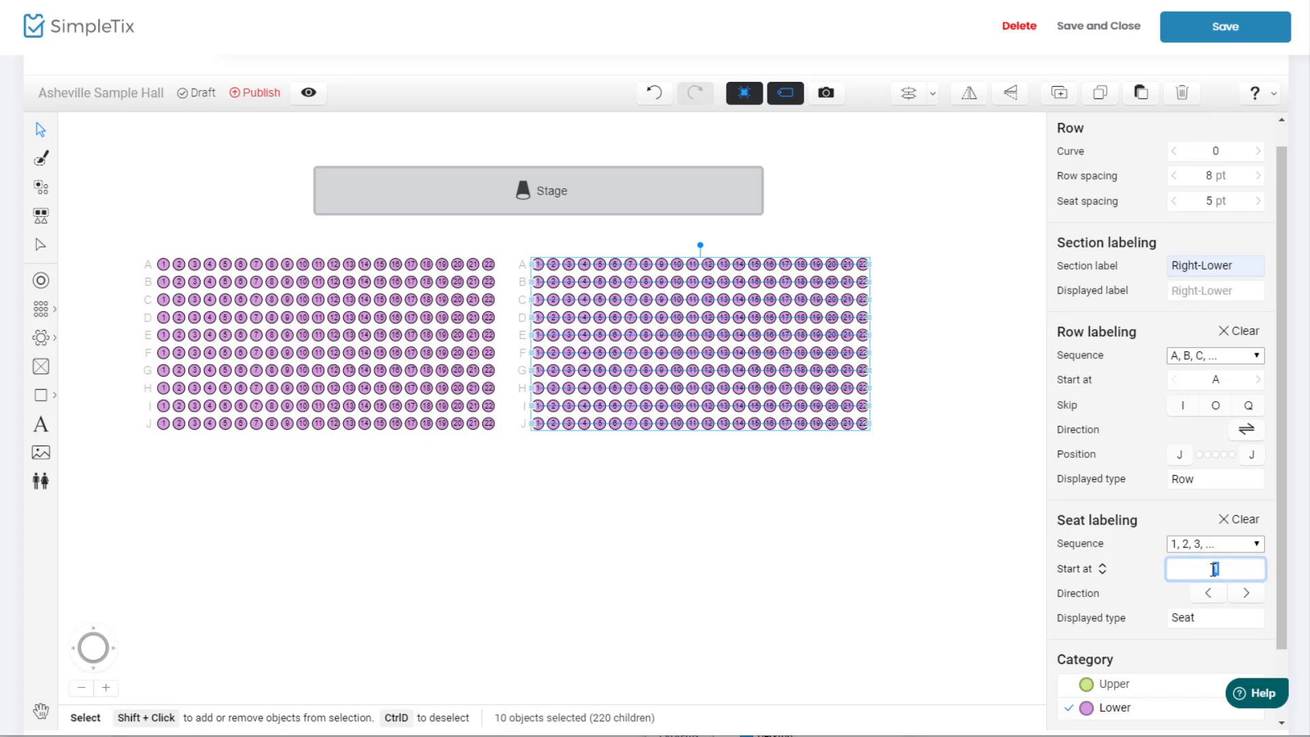
pyautogui.press('Return')
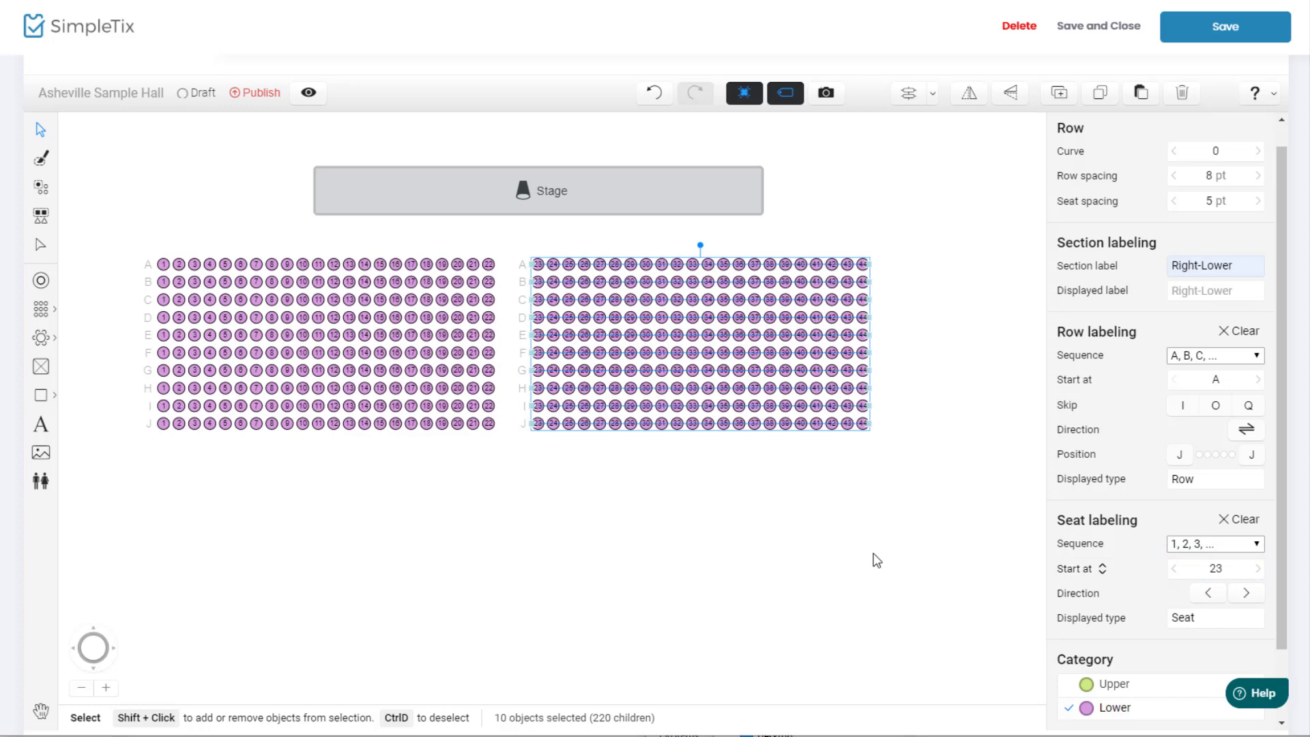
pyautogui.click(873, 558)
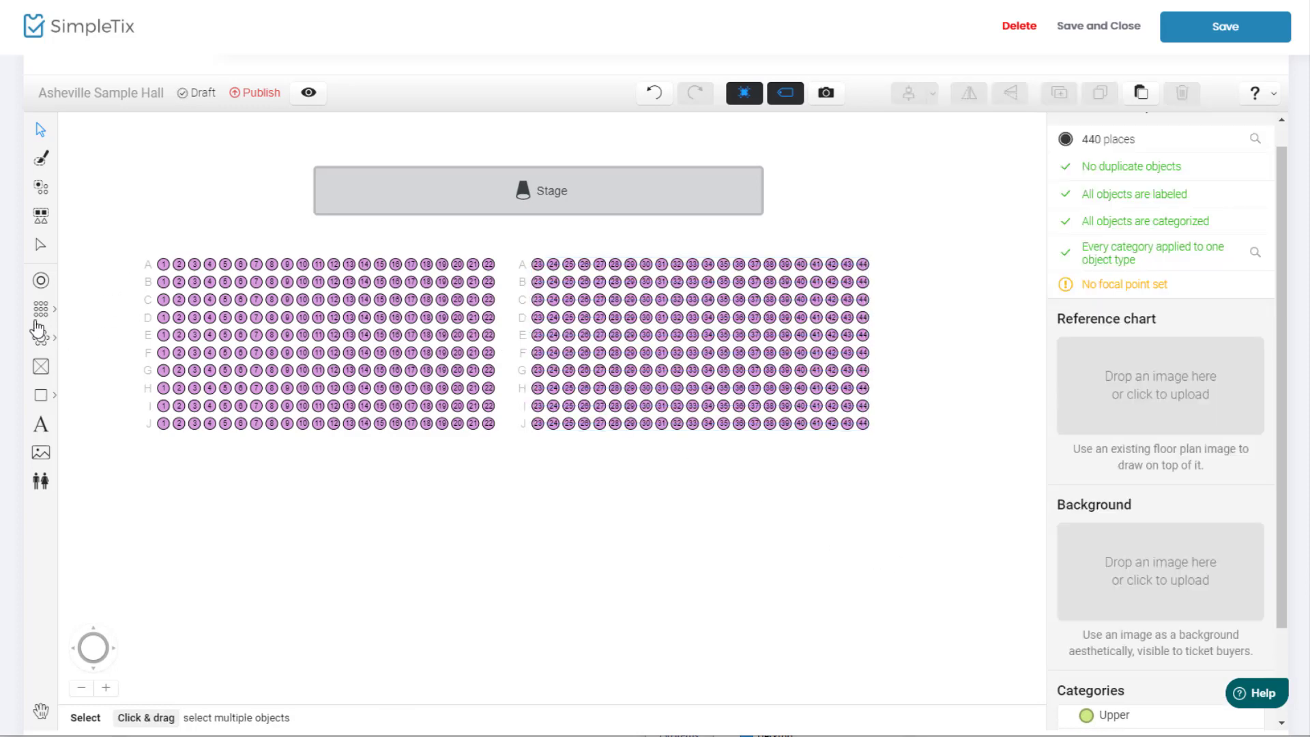
# Step: Draw a block of 4 rows by 29 seats in the empty area below the Left-Lower section
pyautogui.click(39, 315)
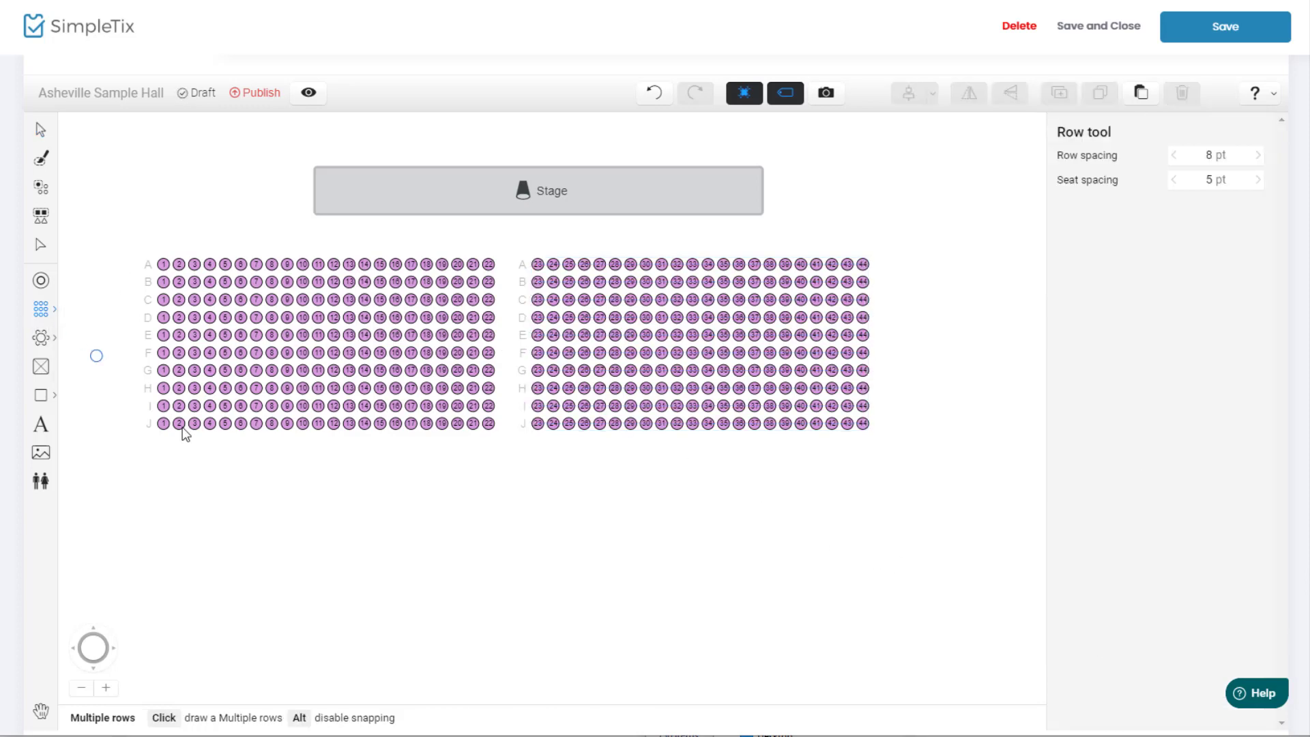
pyautogui.click(502, 550)
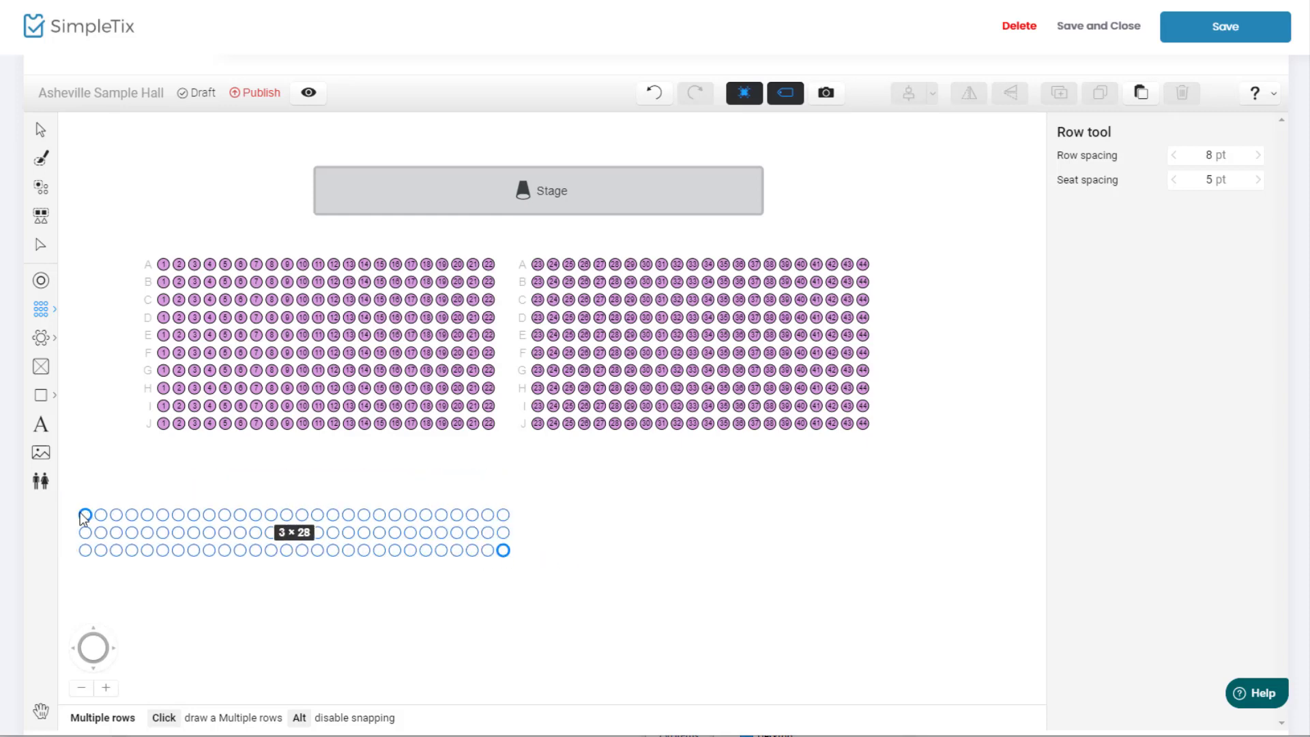
pyautogui.moveTo(84, 517); pyautogui.dragTo(68, 496)
pyautogui.click(40, 132)
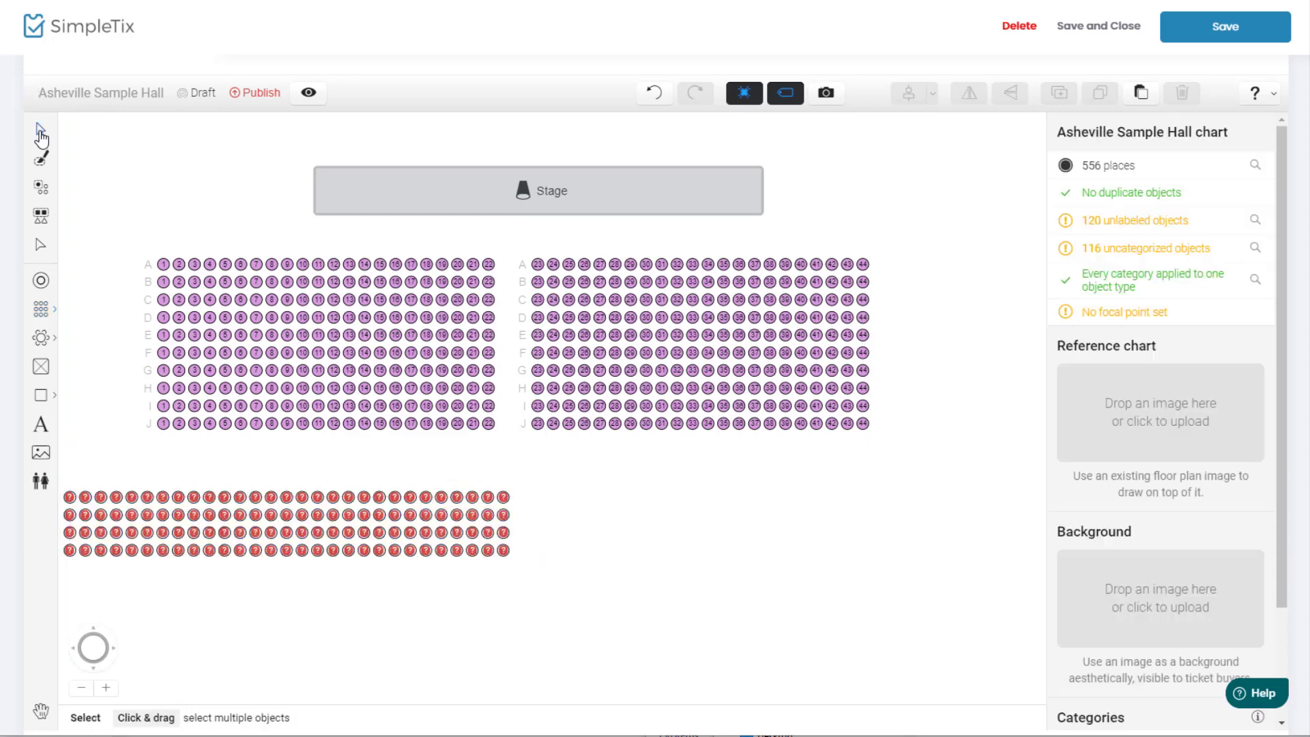
# Step: Move the four-row block to the centre beneath the two lower sections and set its row curve to 3
pyautogui.moveTo(555, 473); pyautogui.dragTo(75, 589)
pyautogui.moveTo(127, 534); pyautogui.dragTo(369, 549)
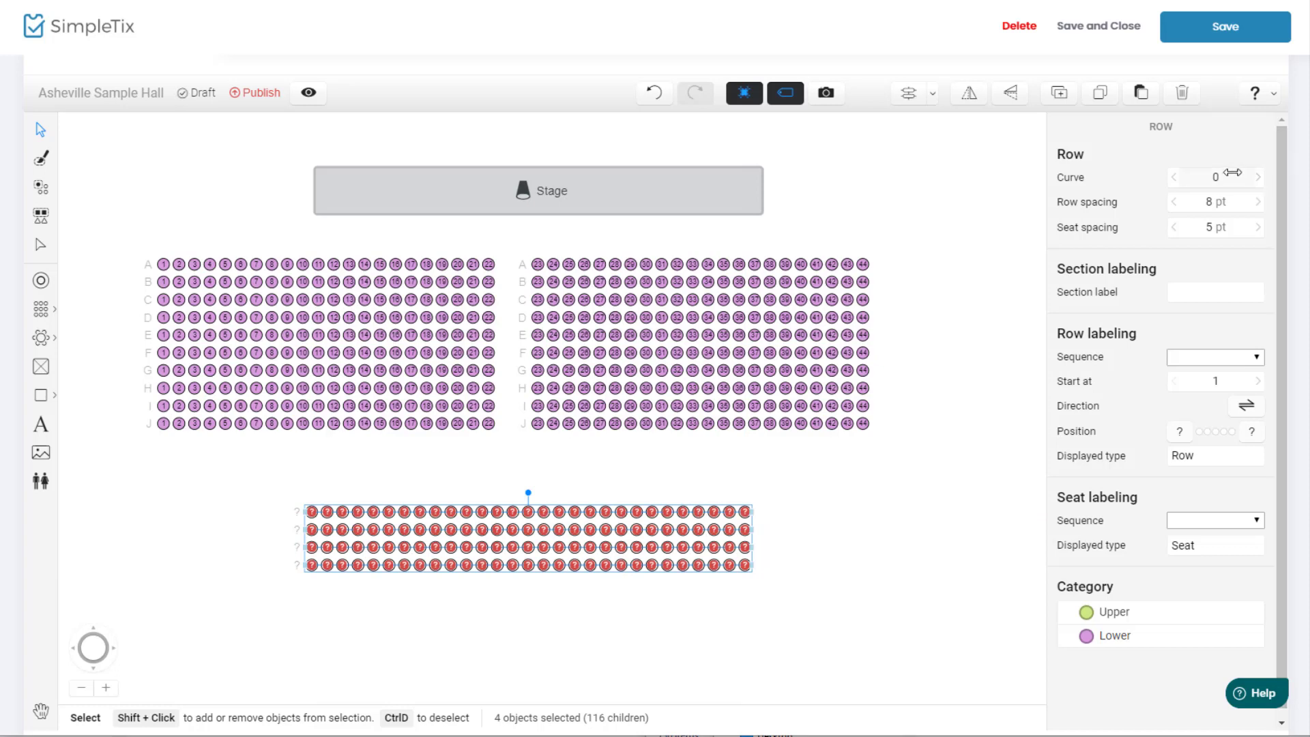
pyautogui.moveTo(1225, 177); pyautogui.dragTo(1232, 177)
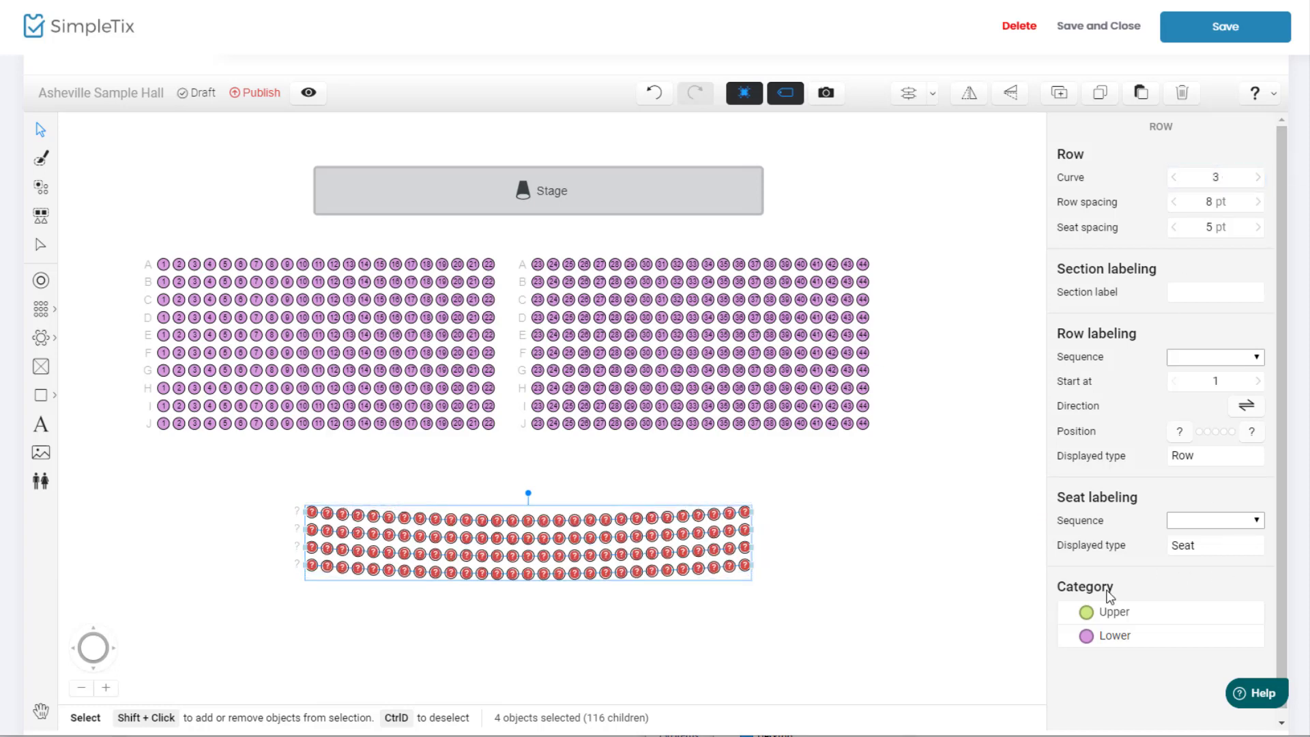
# Step: Assign the curved four-row block to the Upper category and label its rows A, B, C
pyautogui.click(1108, 612)
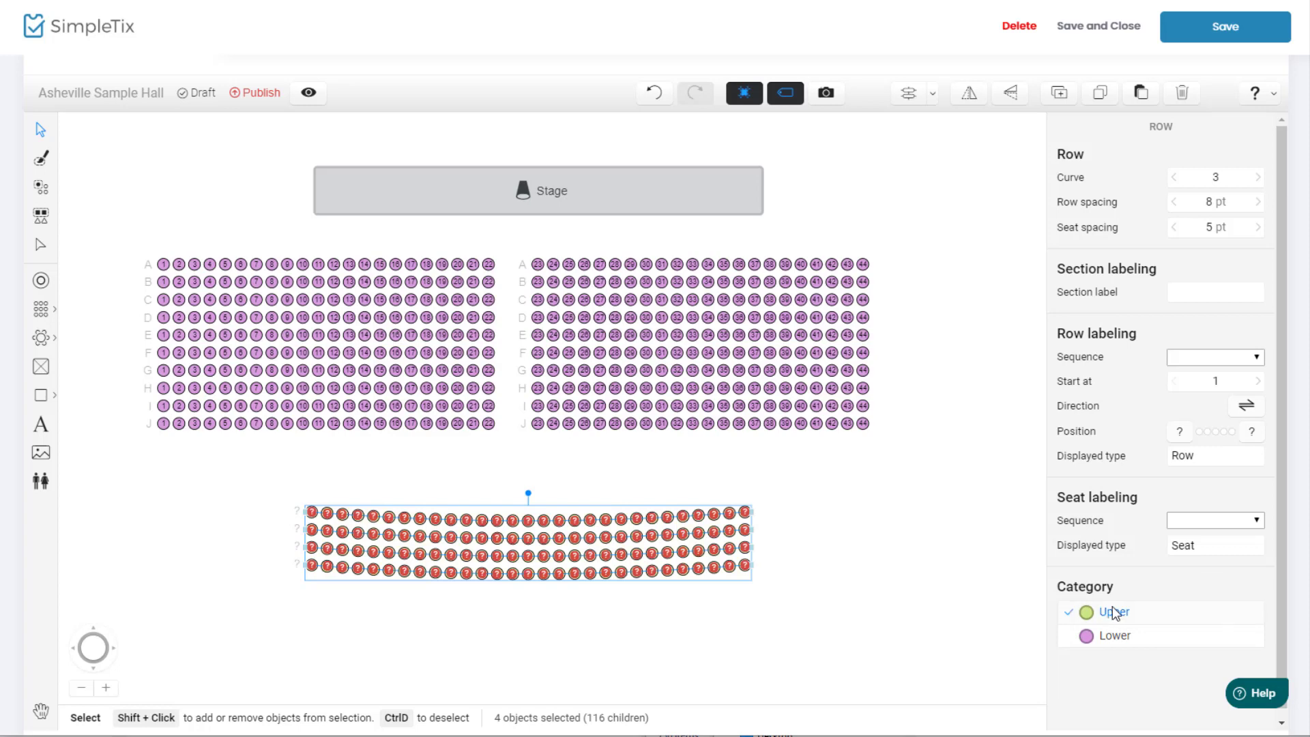
pyautogui.click(1257, 359)
pyautogui.click(1193, 391)
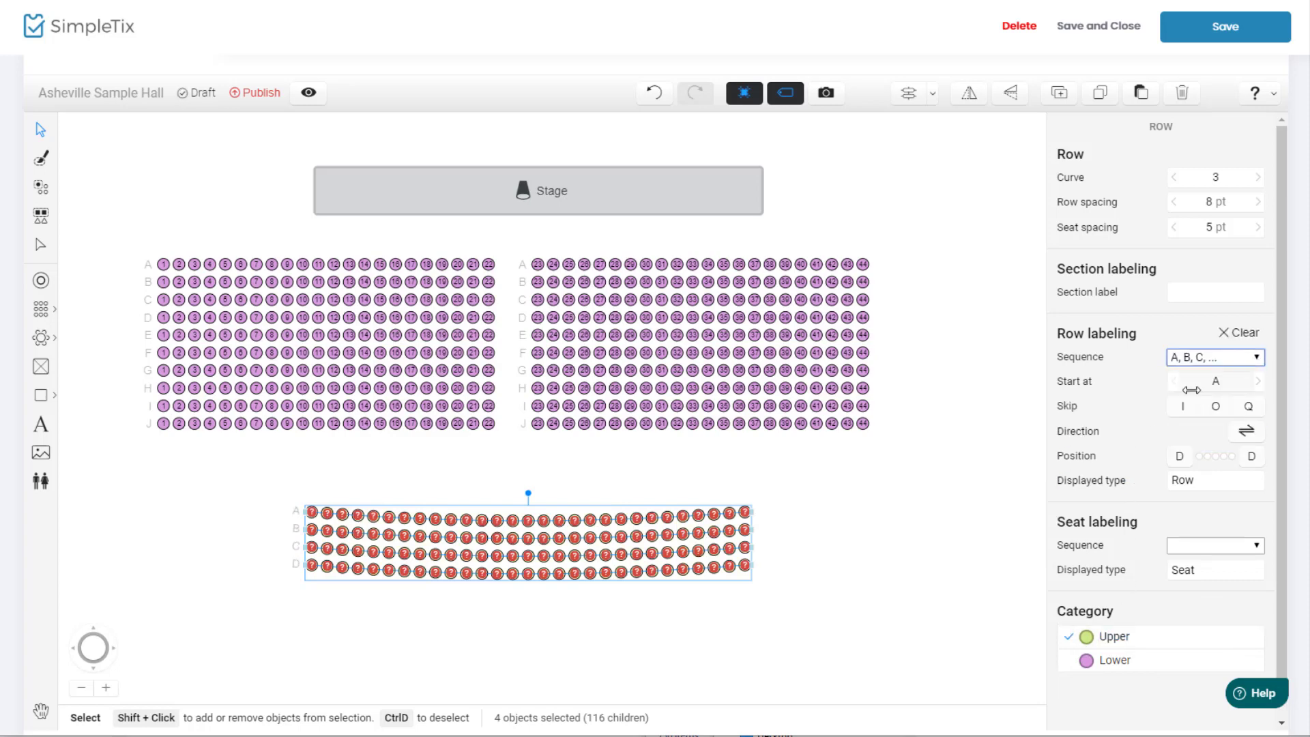
# Step: Number the seats of the curved Upper block 1, 2, 3 from left to right
pyautogui.click(1257, 546)
pyautogui.click(1183, 577)
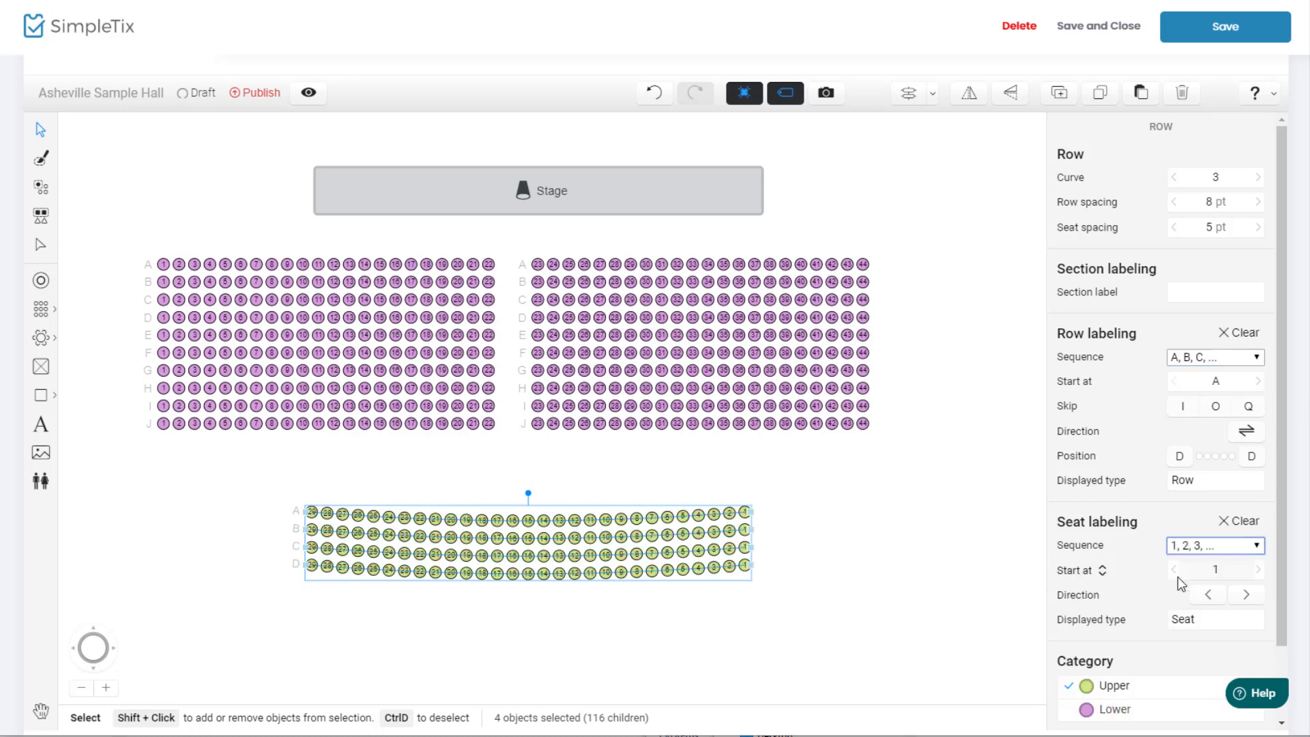
pyautogui.click(1245, 595)
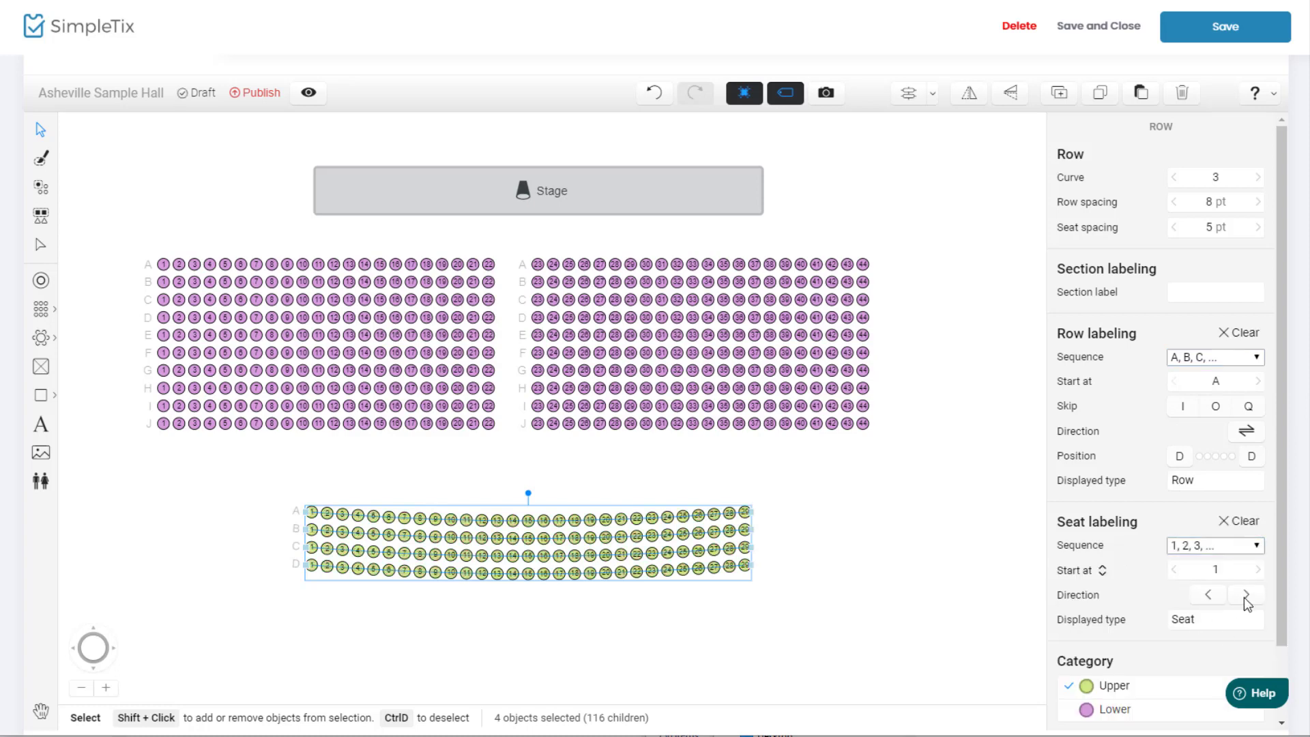
# Step: Place the seating chart's focal point between the stage and the front rows, and publish the chart
pyautogui.click(952, 594)
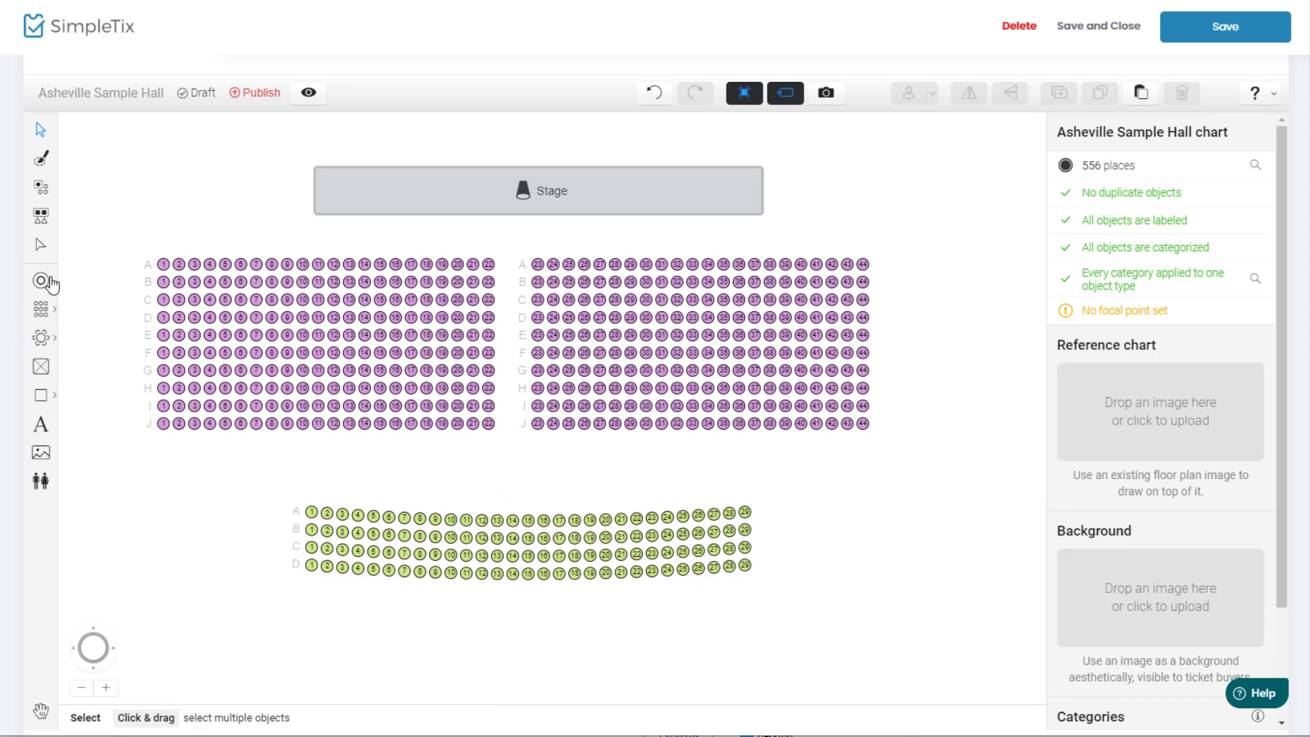
pyautogui.click(41, 281)
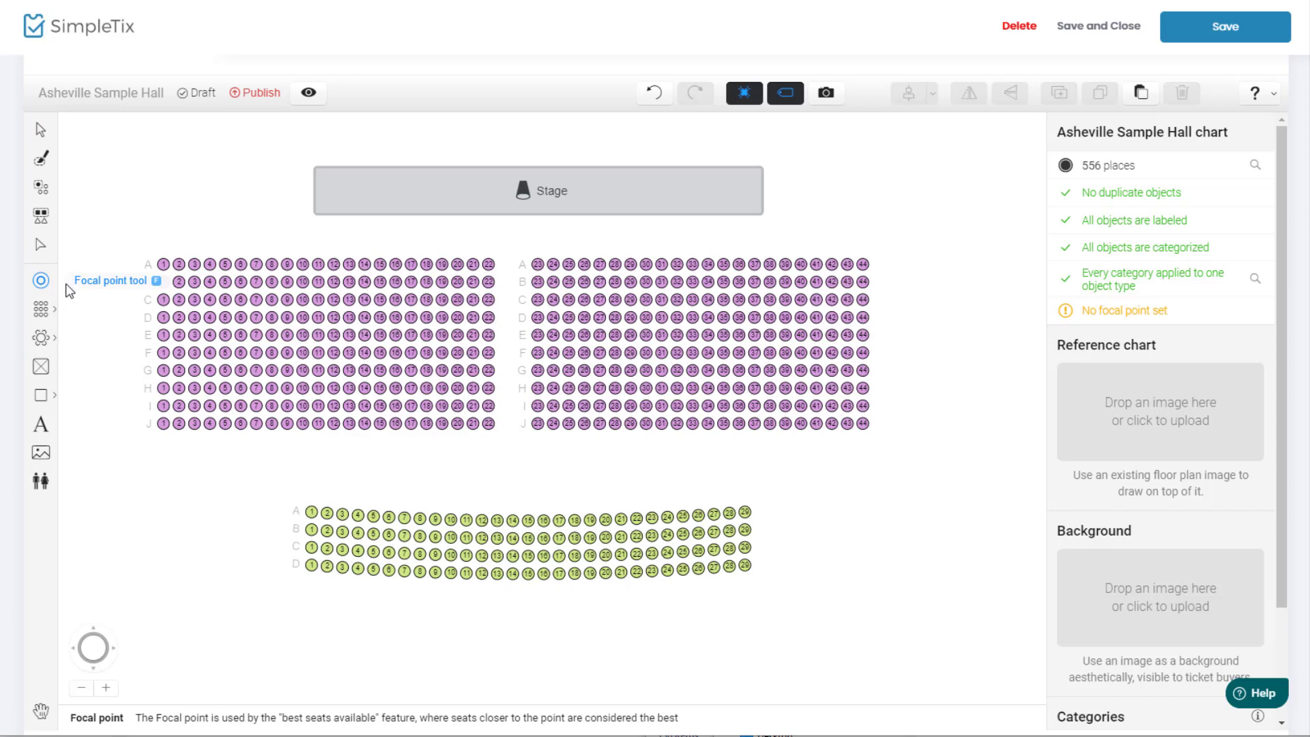
pyautogui.click(544, 244)
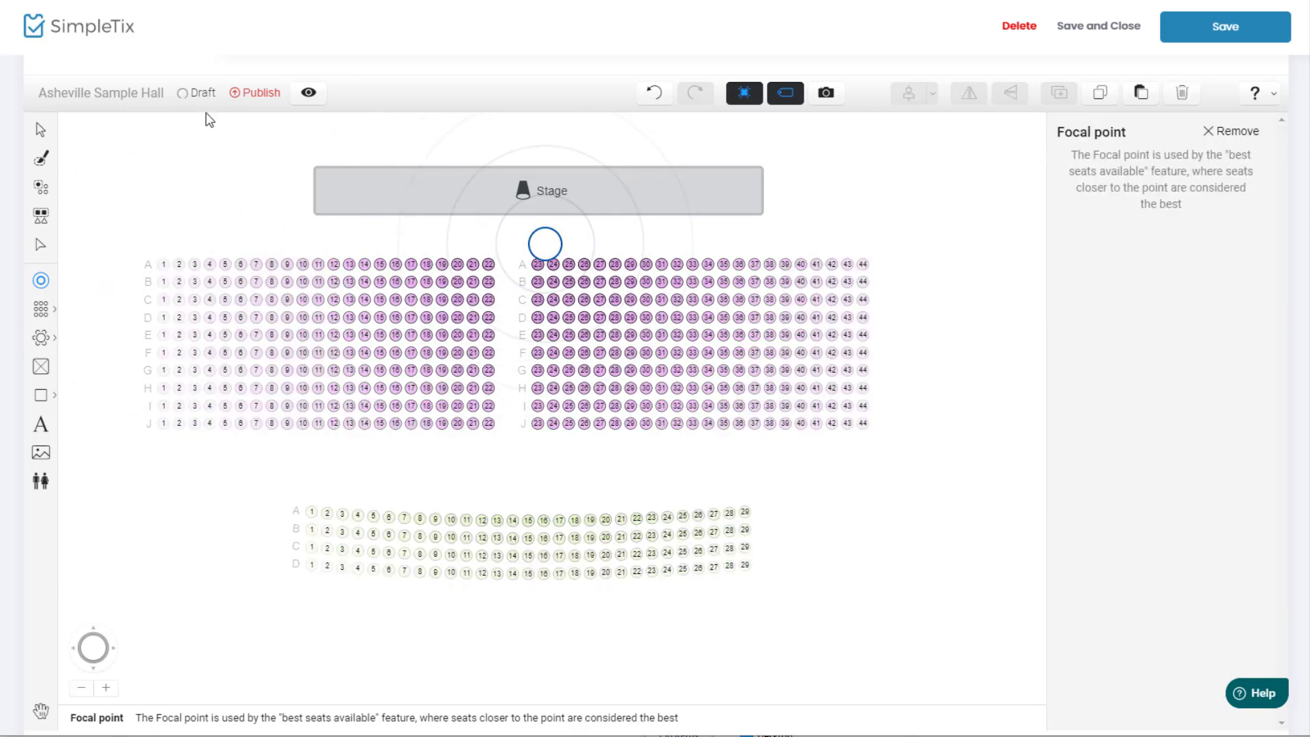
pyautogui.click(252, 99)
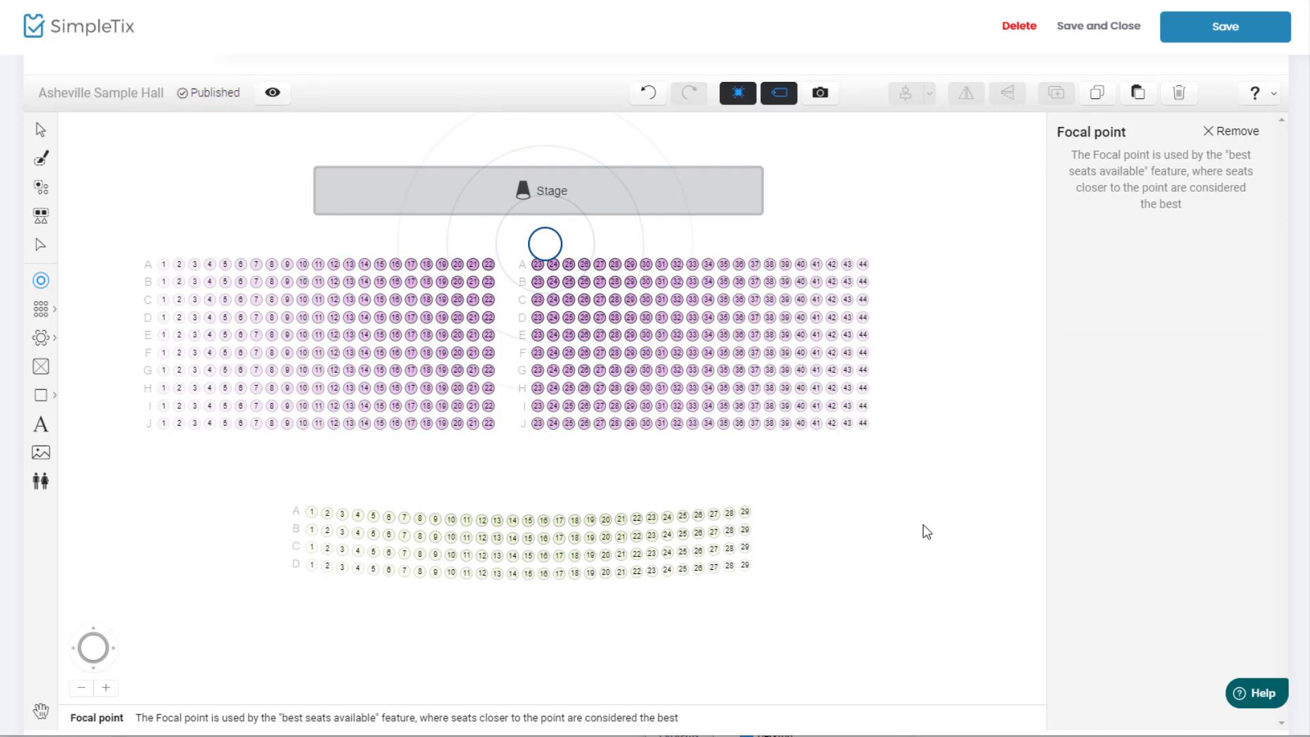
# Step: Save the event with its published seating chart and close the event editor
pyautogui.scroll(-5, 927, 530)
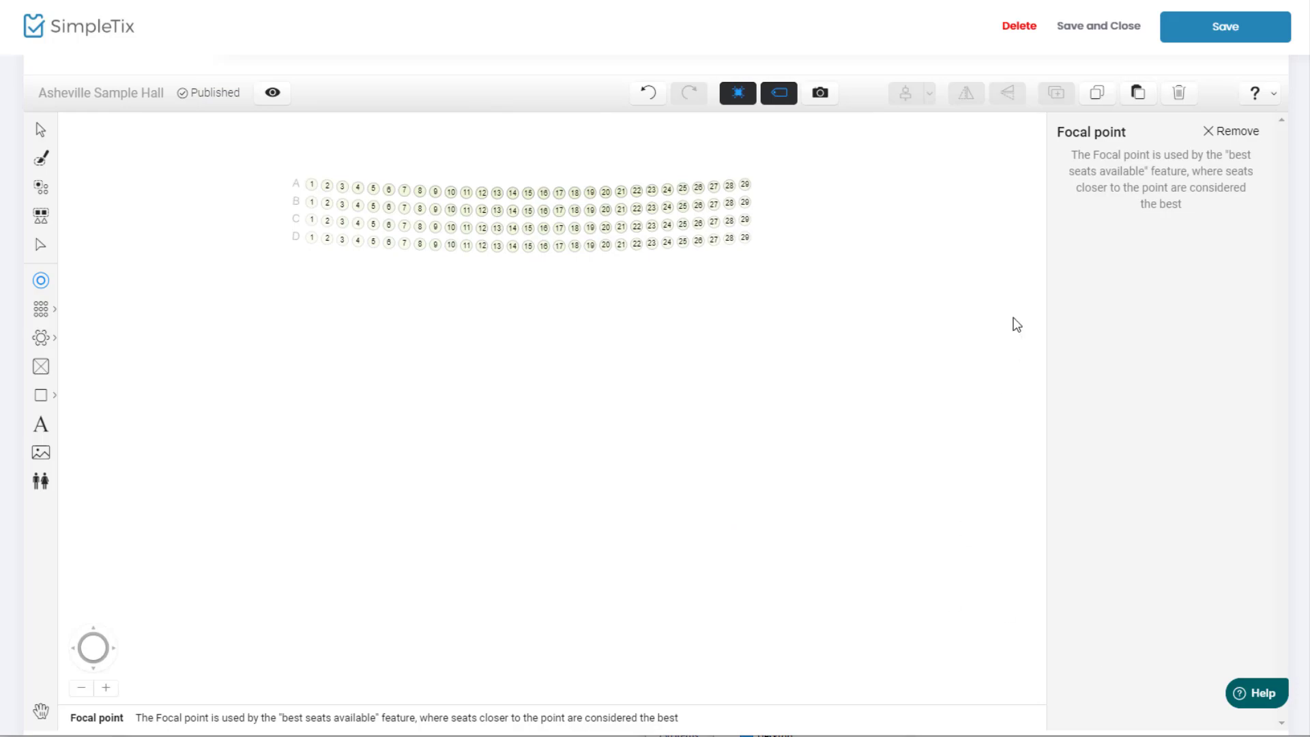
pyautogui.scroll(4, 1017, 324)
pyautogui.click(1192, 47)
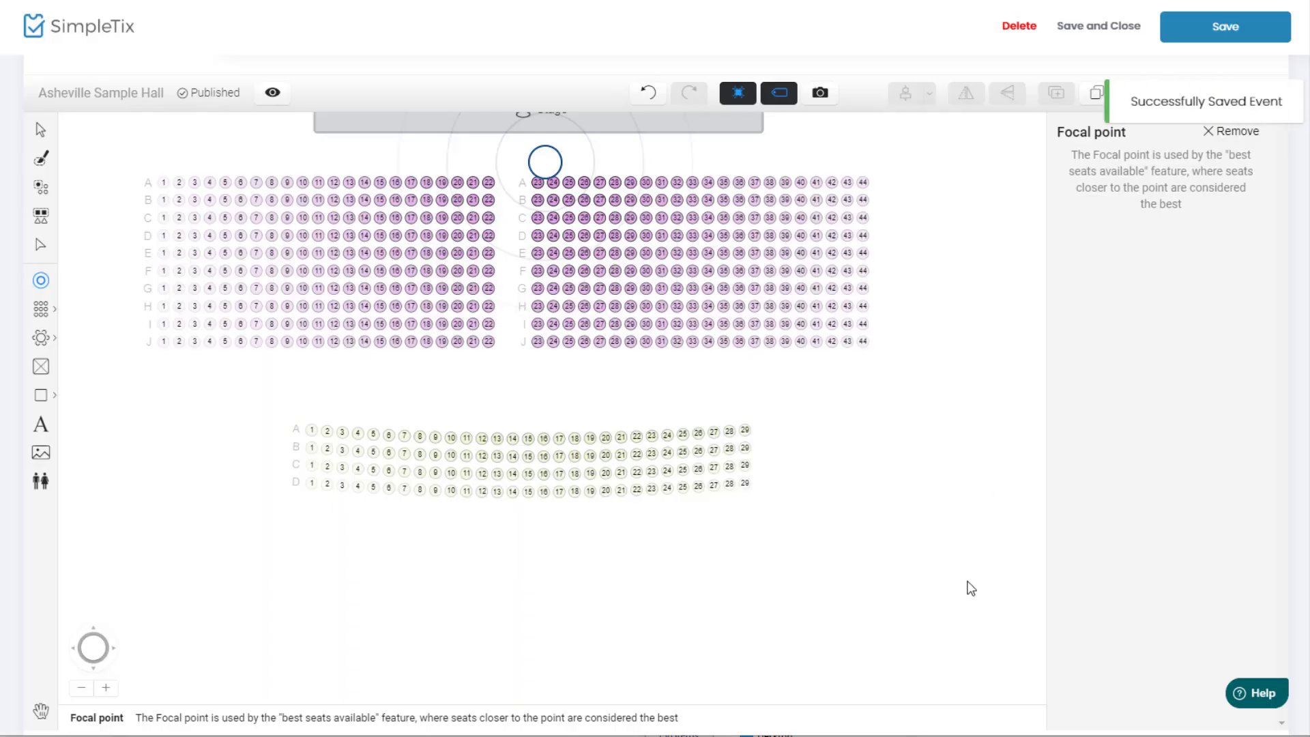
pyautogui.click(1098, 25)
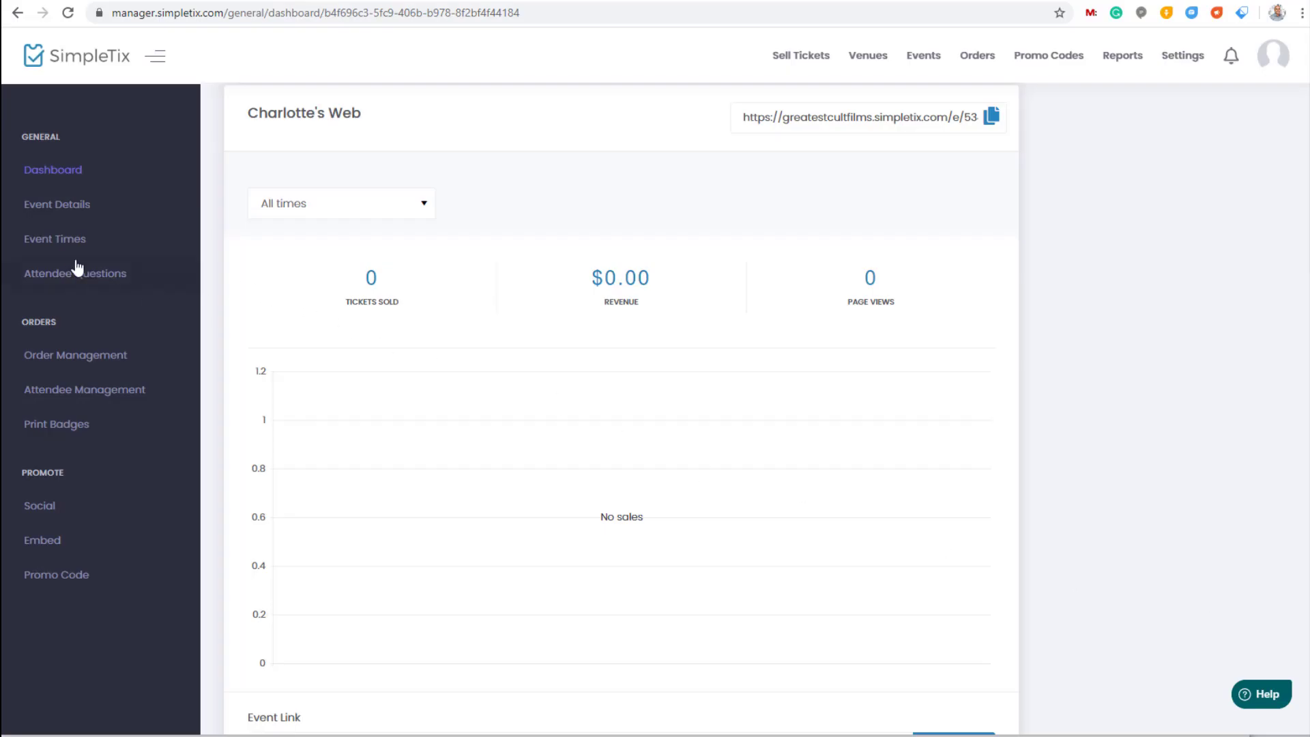
# Step: Open the seat-hold chart for the 6/5/2020 6:00 PM event time and select the show time ID in its web address
pyautogui.click(49, 246)
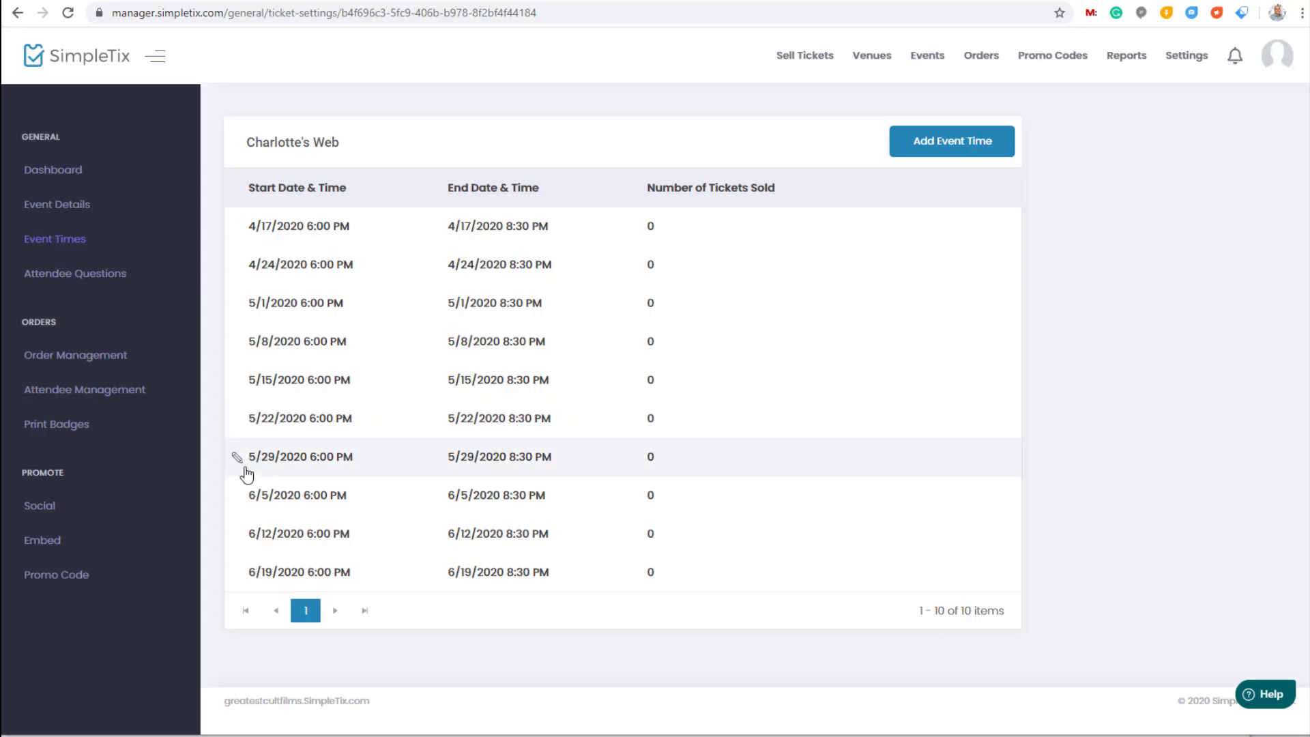
pyautogui.click(285, 502)
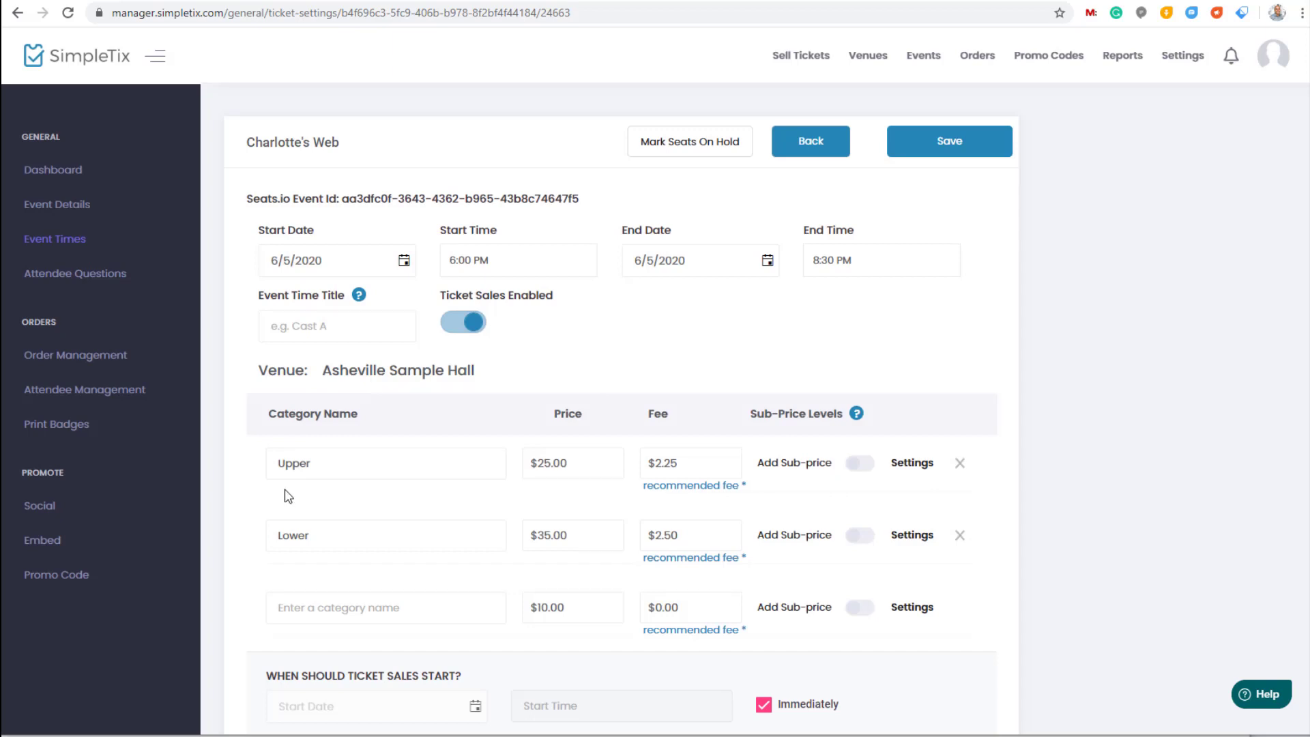
pyautogui.click(686, 145)
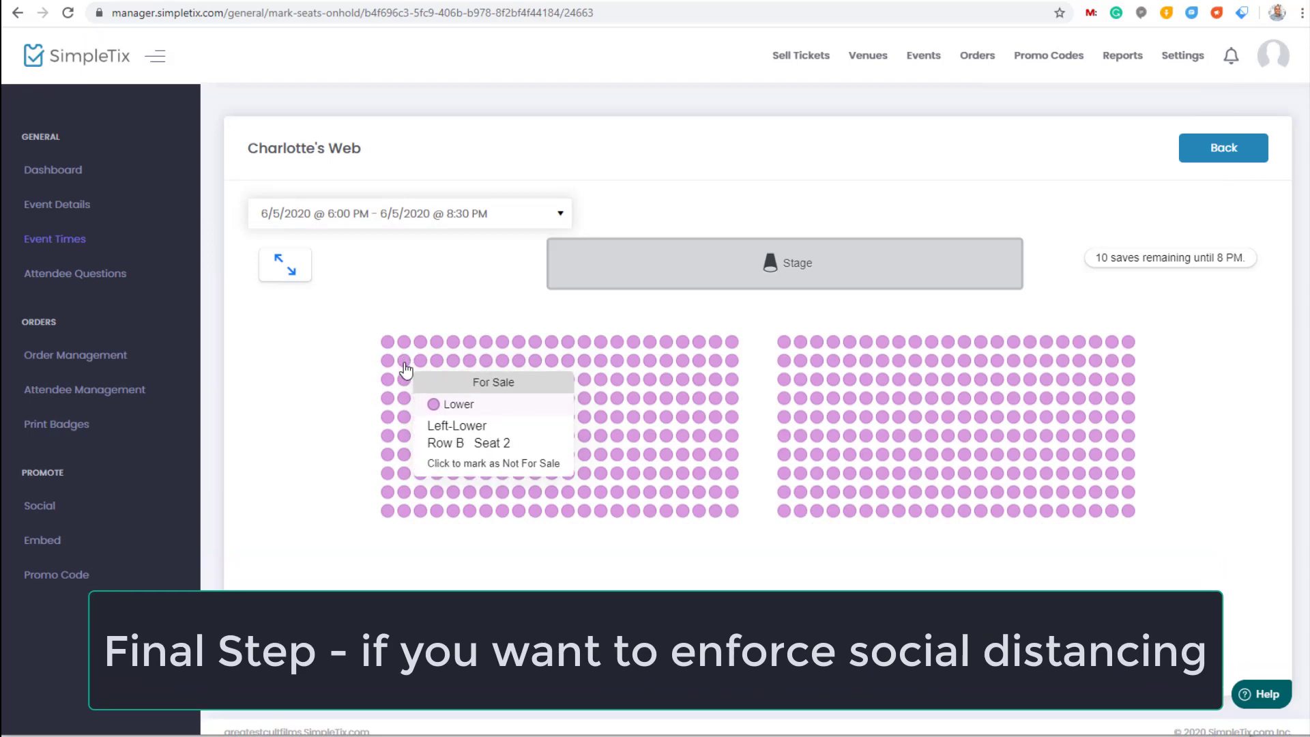
pyautogui.click(404, 360)
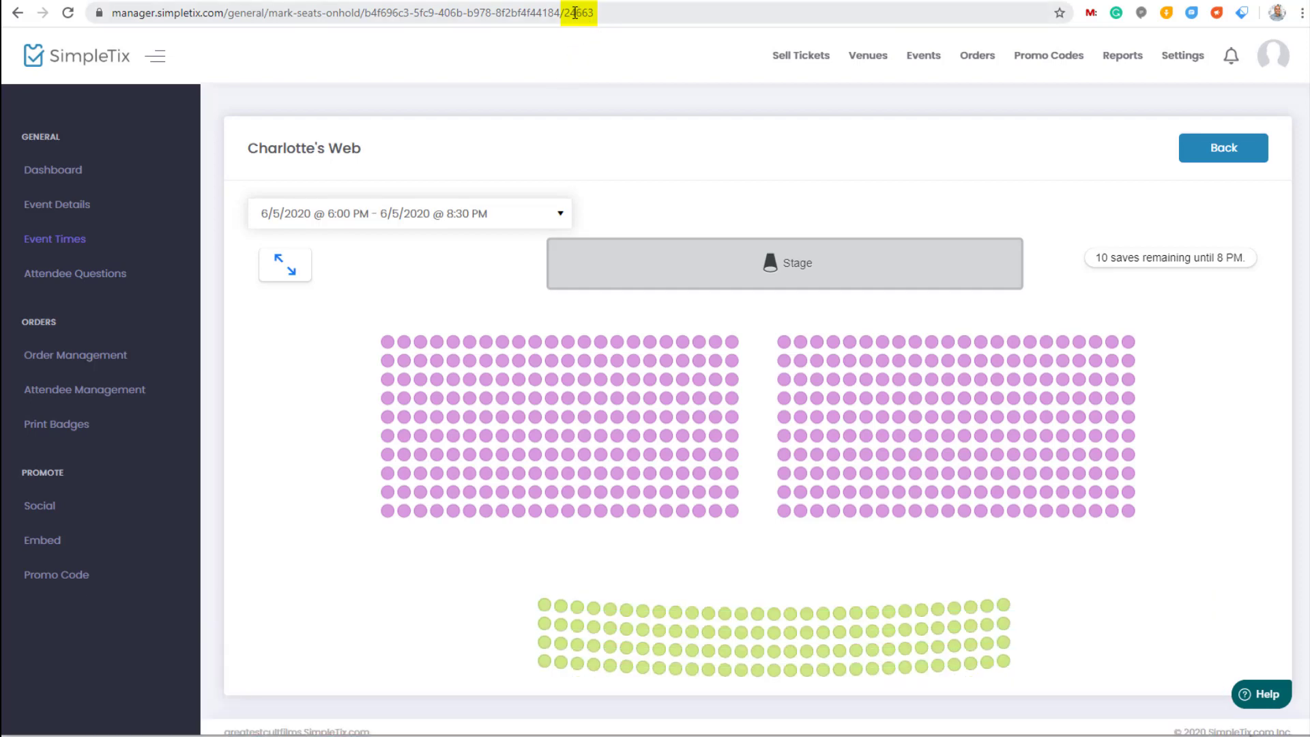
pyautogui.doubleClick(575, 12)
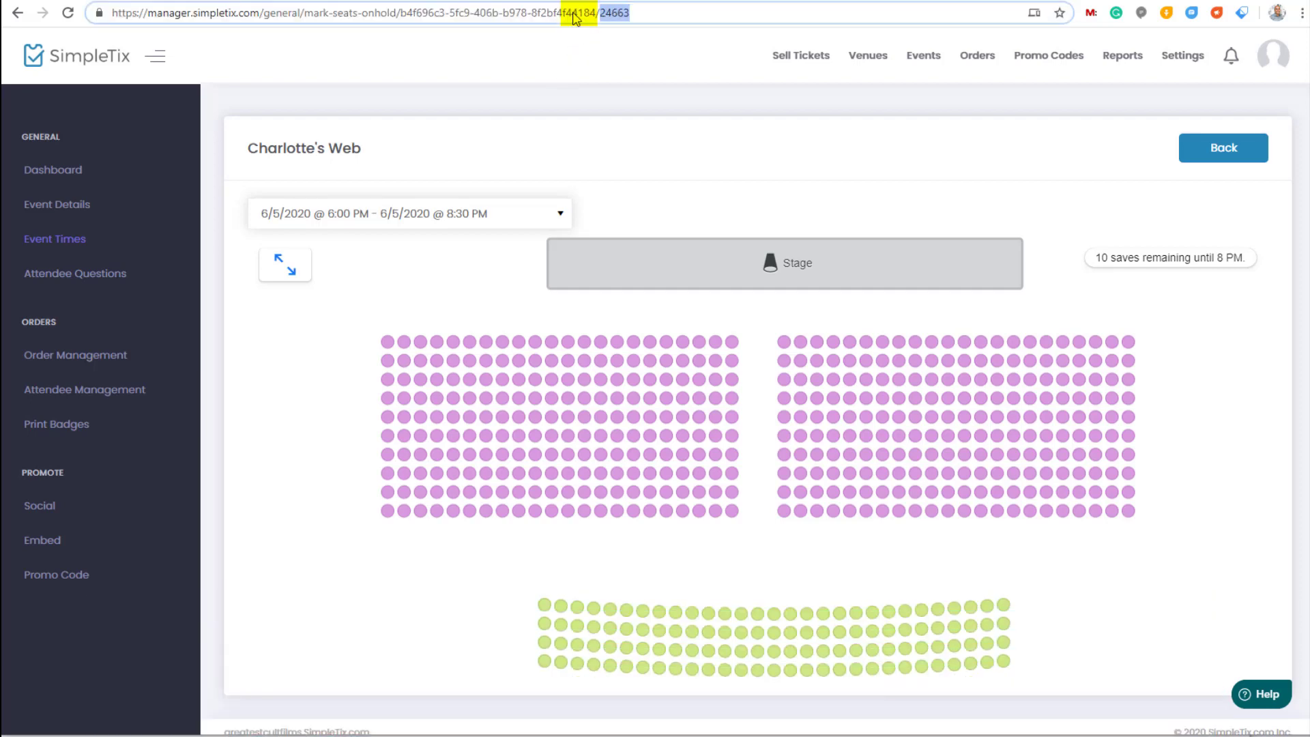
pyautogui.click(608, 13)
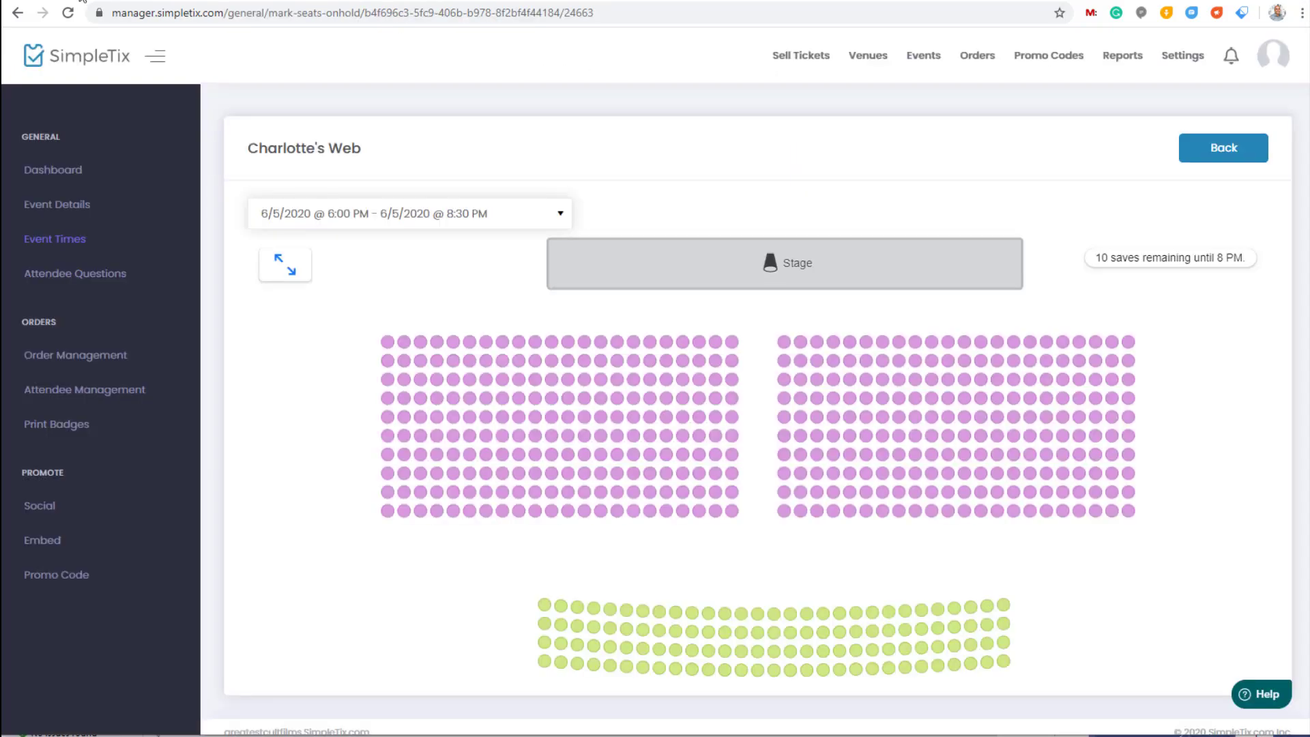
# Step: Copy the account's API key from the Zapier settings and paste it into the API key field of the Create social distance page
pyautogui.click(1174, 57)
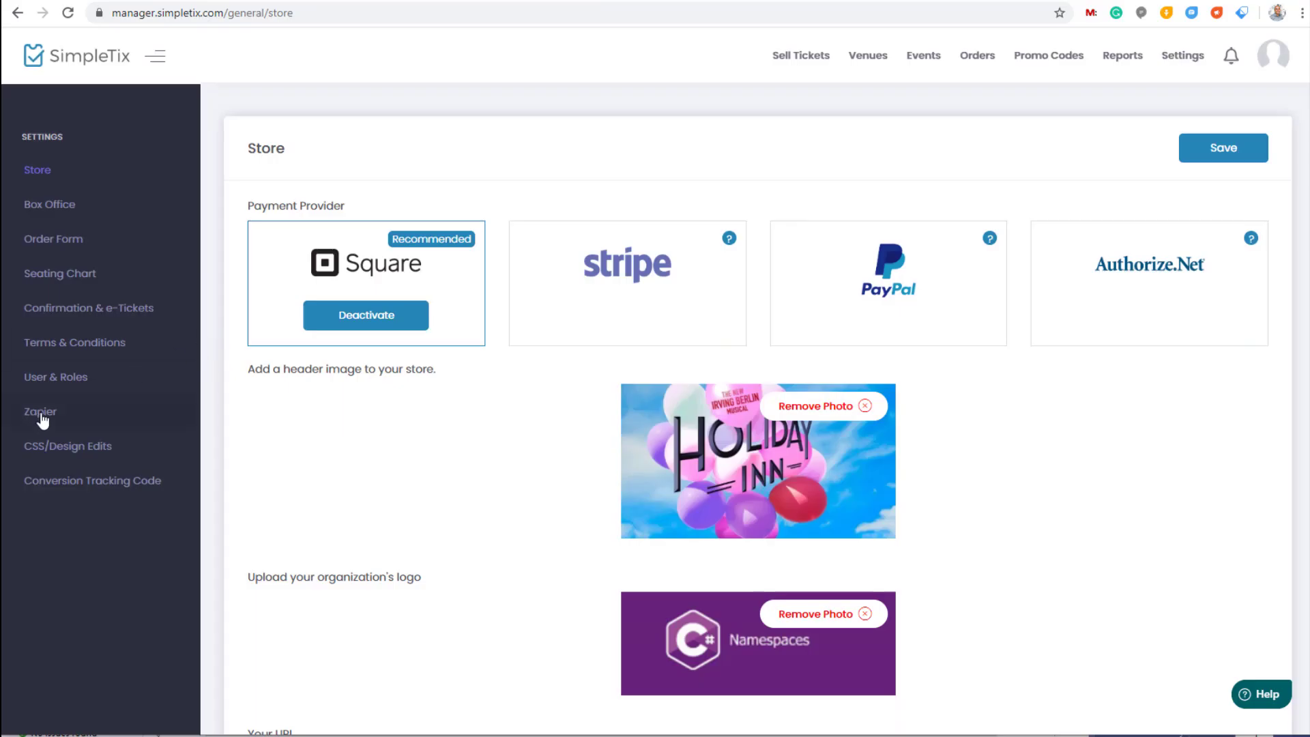
pyautogui.click(41, 413)
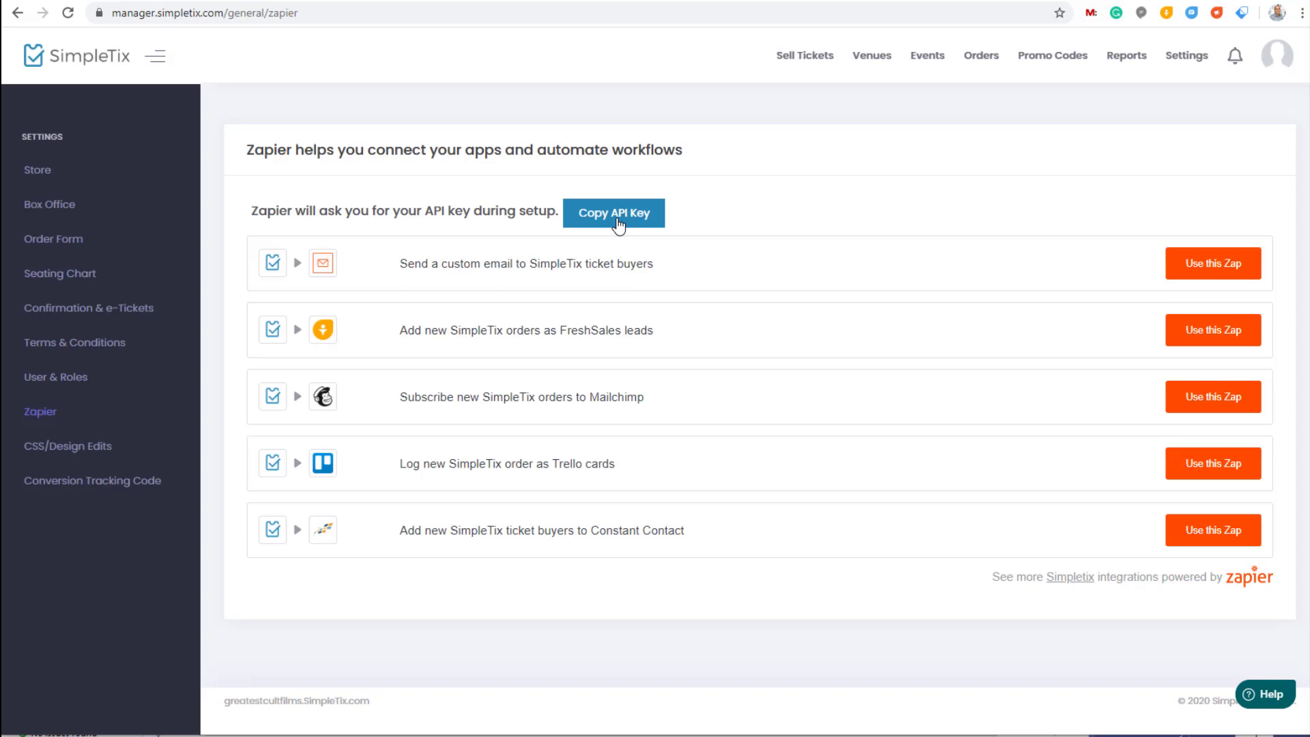
pyautogui.click(618, 225)
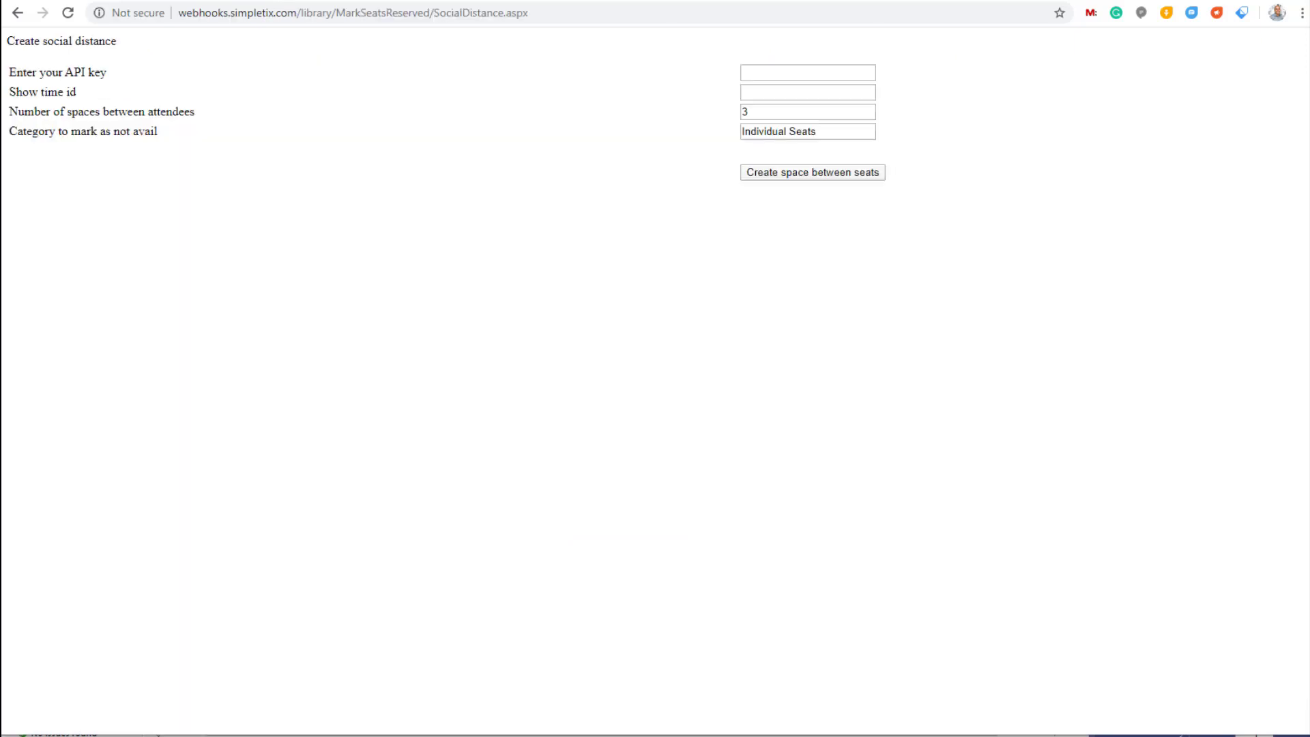
pyautogui.click(766, 77)
pyautogui.hotkey('ctrl', 'v')
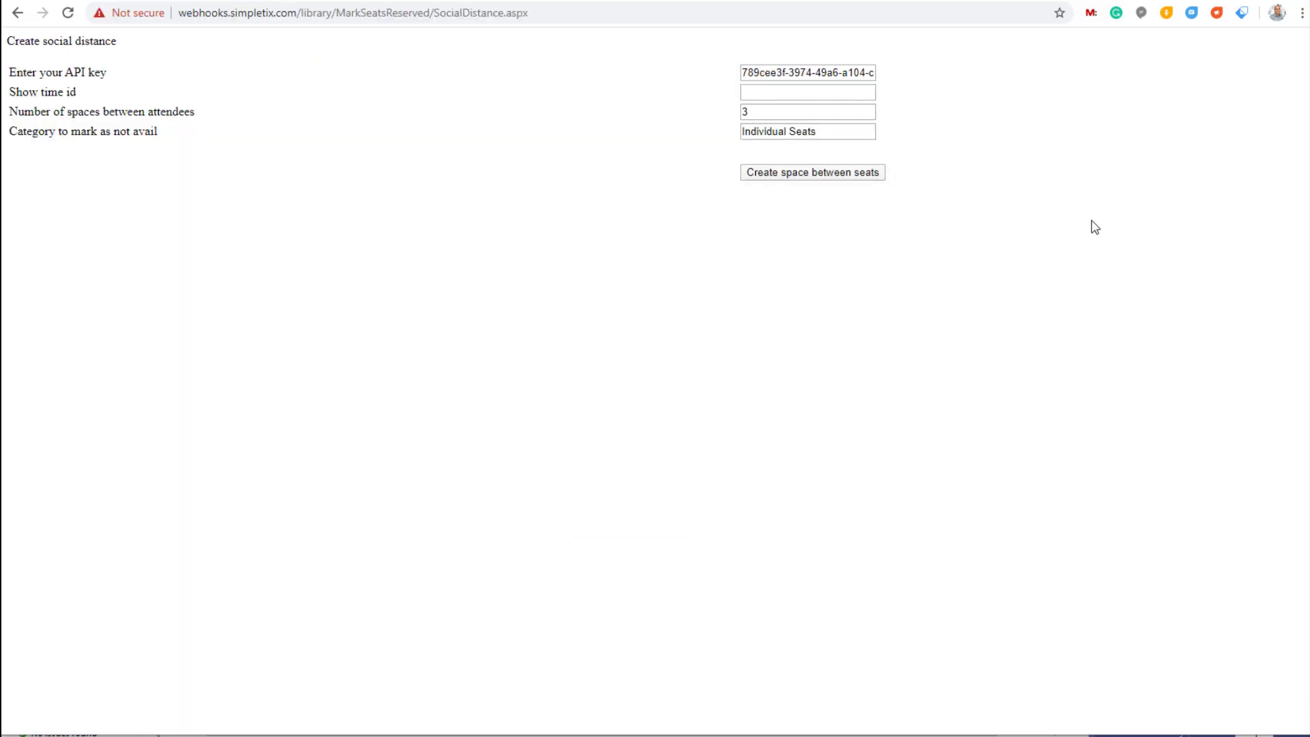
# Step: Enter show time ID 24663 and the category Lower, and create the space between seats
pyautogui.click(755, 94)
pyautogui.write('24663')
pyautogui.moveTo(839, 132); pyautogui.dragTo(560, 133)
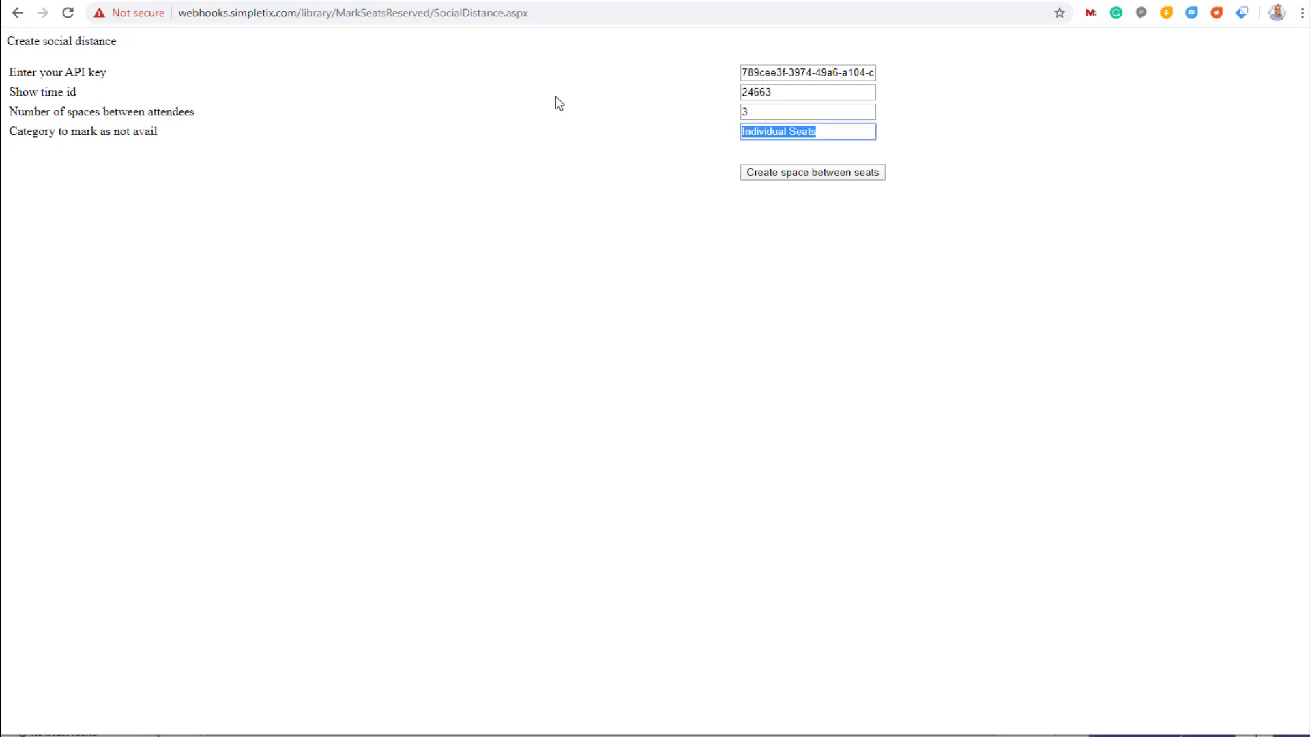
pyautogui.write('Lower')
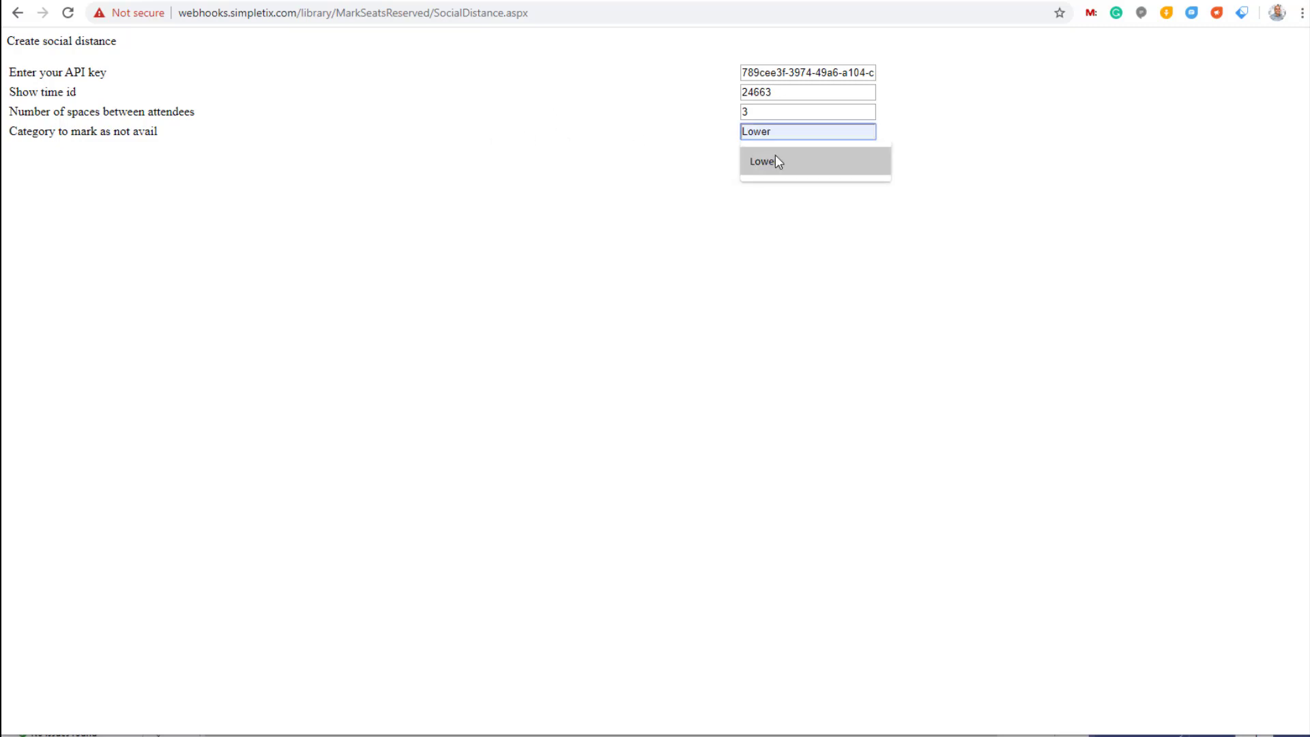
pyautogui.click(775, 160)
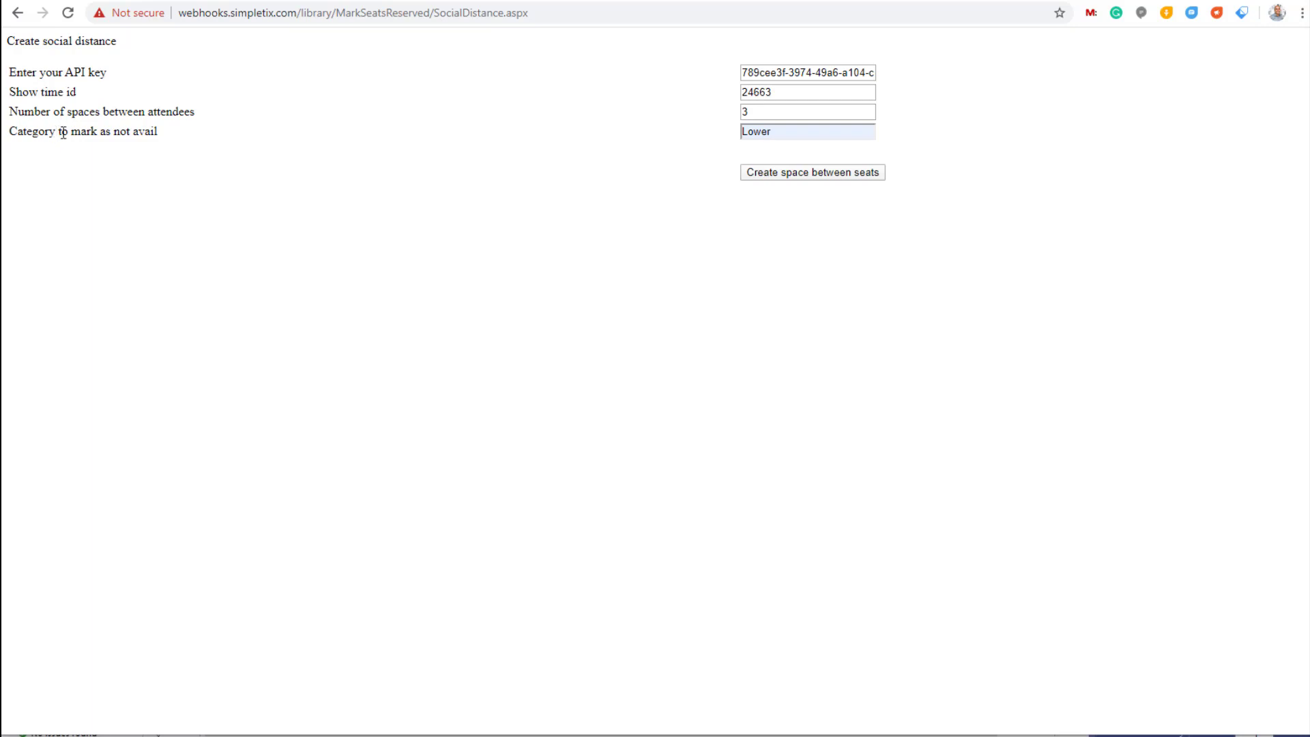
pyautogui.click(828, 181)
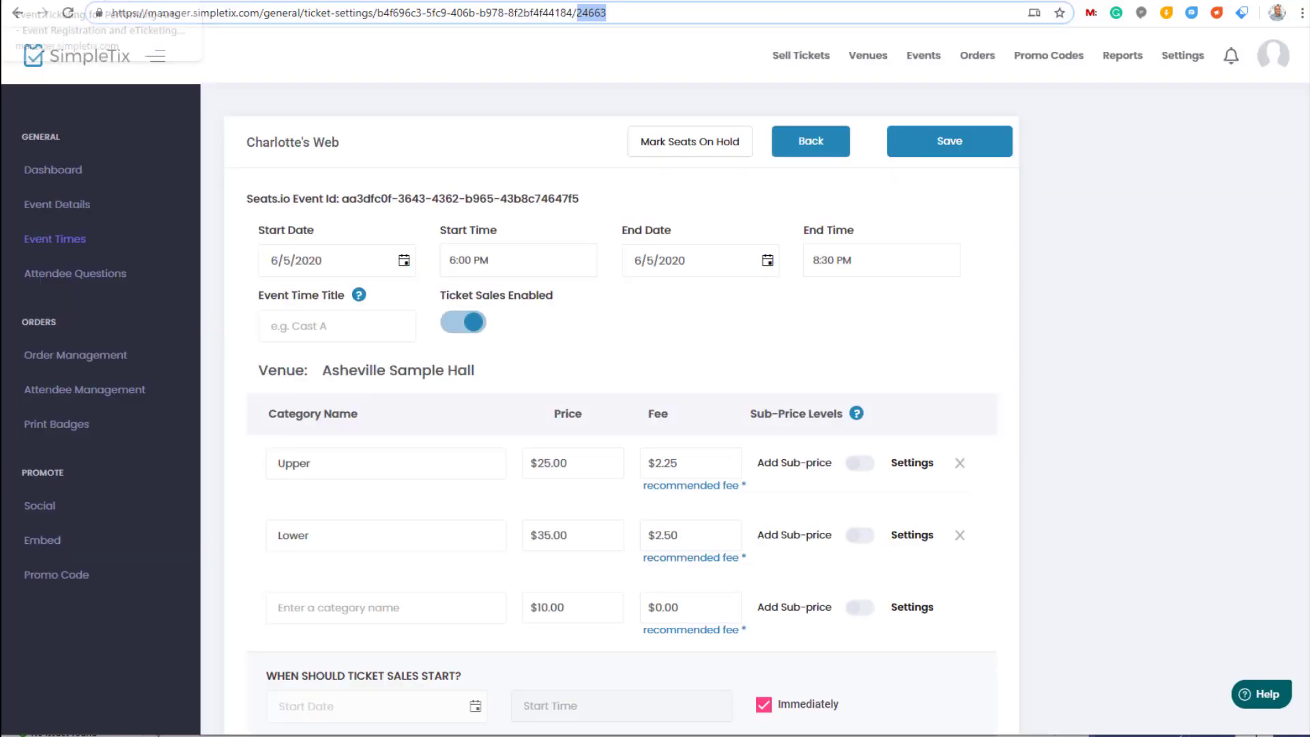
# Step: Open the seat-hold chart for the 6/5/2020 event time and mark Left-Lower seats A2, C4, D20 and H4 as for sale
pyautogui.click(679, 148)
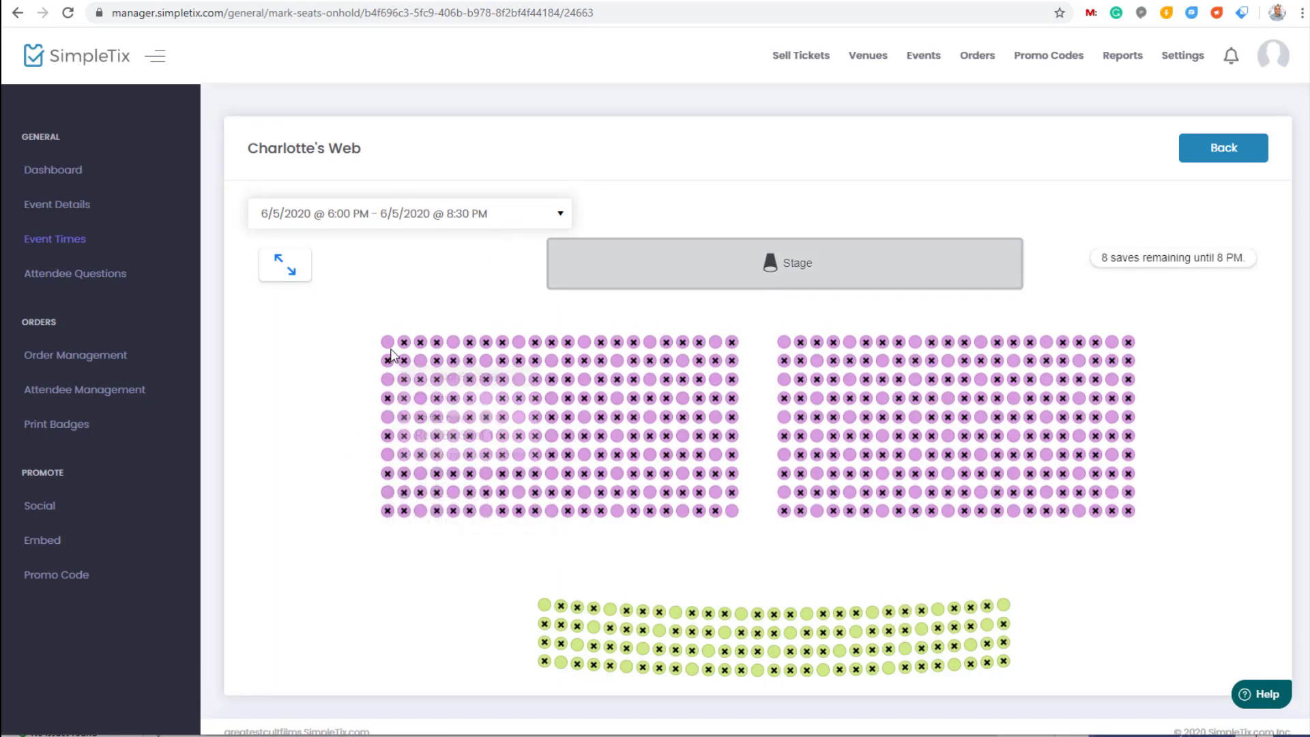
pyautogui.moveTo(404, 345)
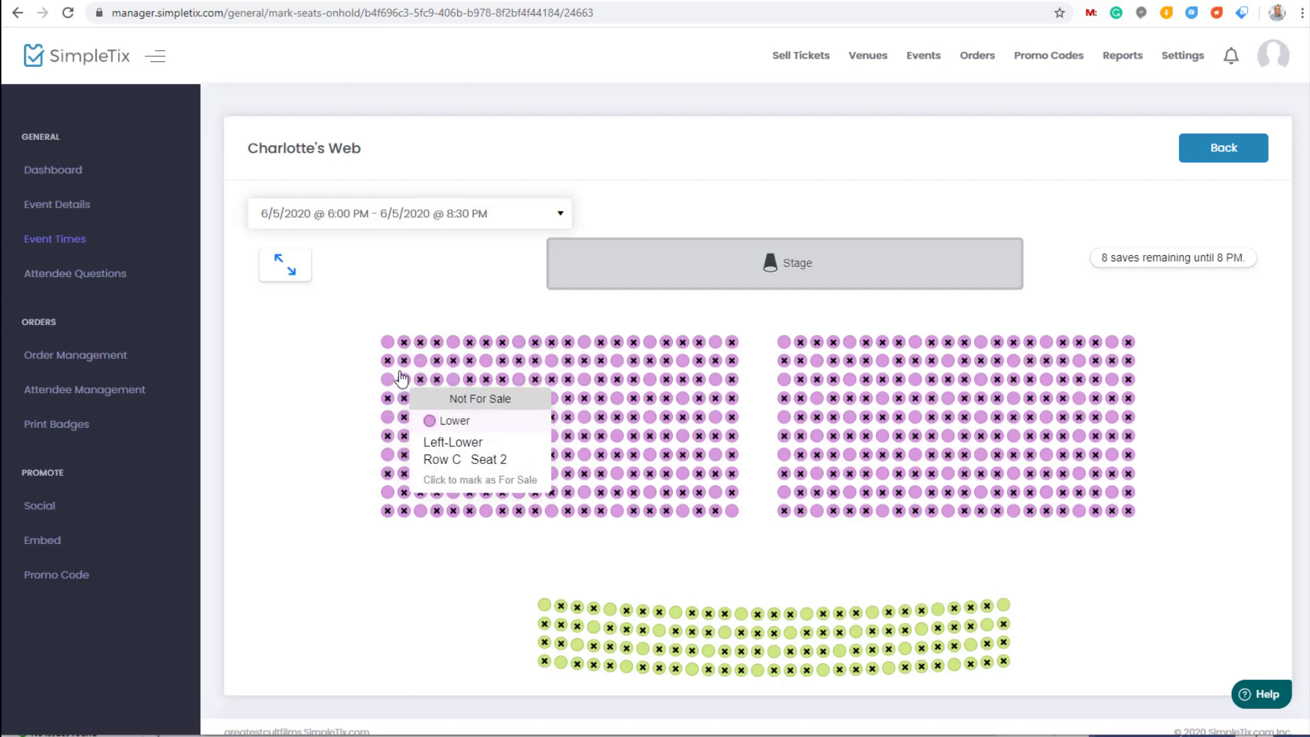
pyautogui.click(404, 342)
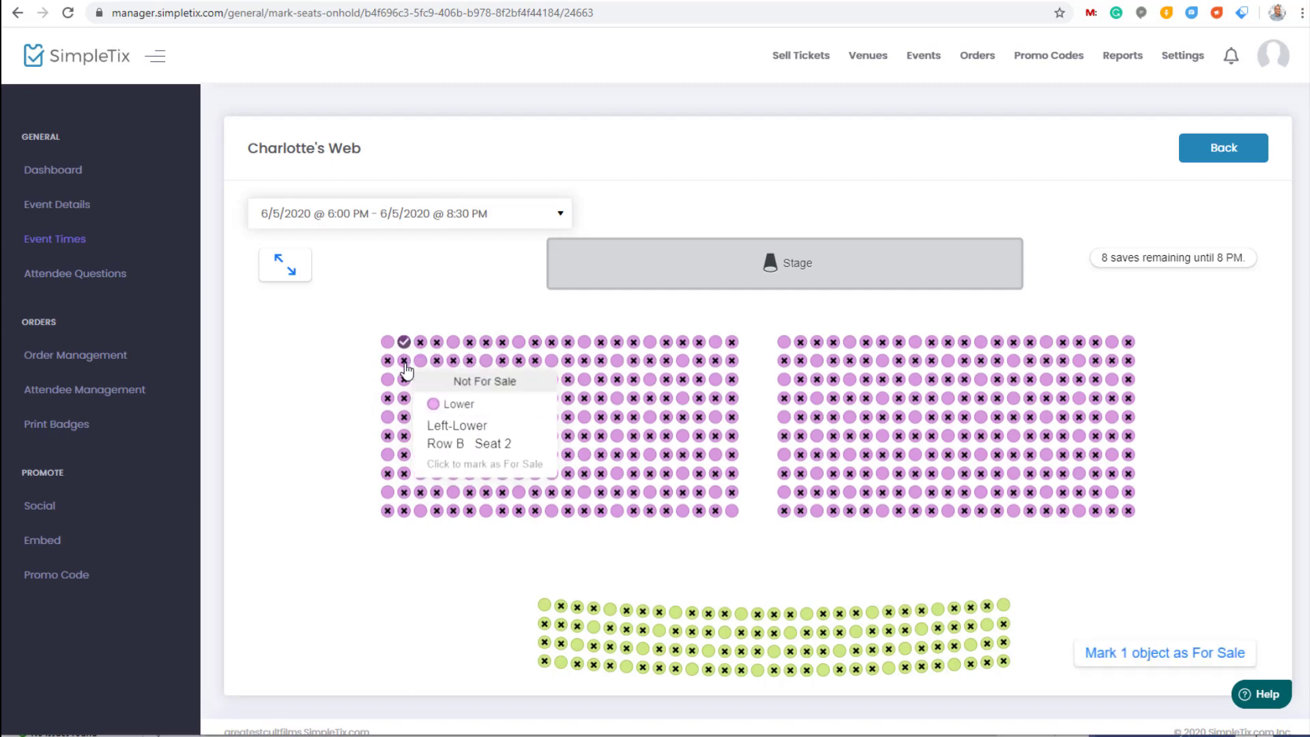
pyautogui.click(437, 473)
pyautogui.scroll(-1, 437, 473)
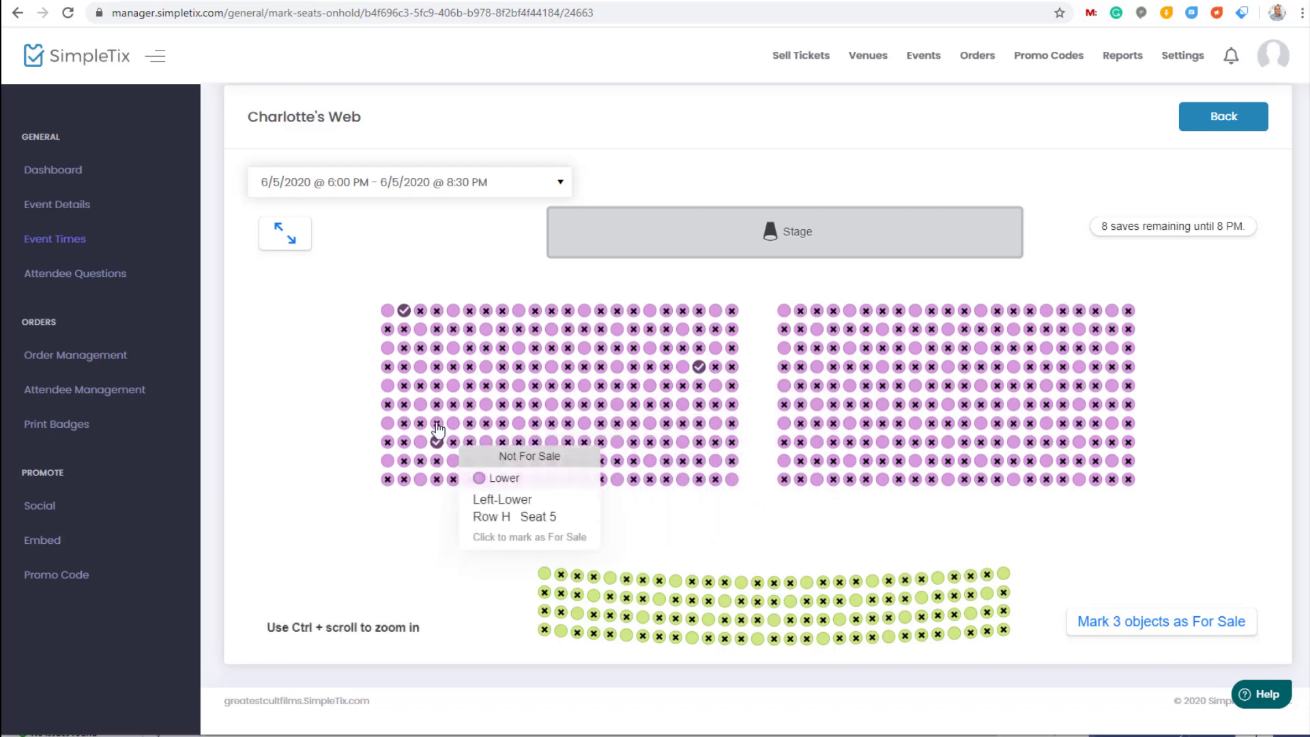
pyautogui.click(437, 348)
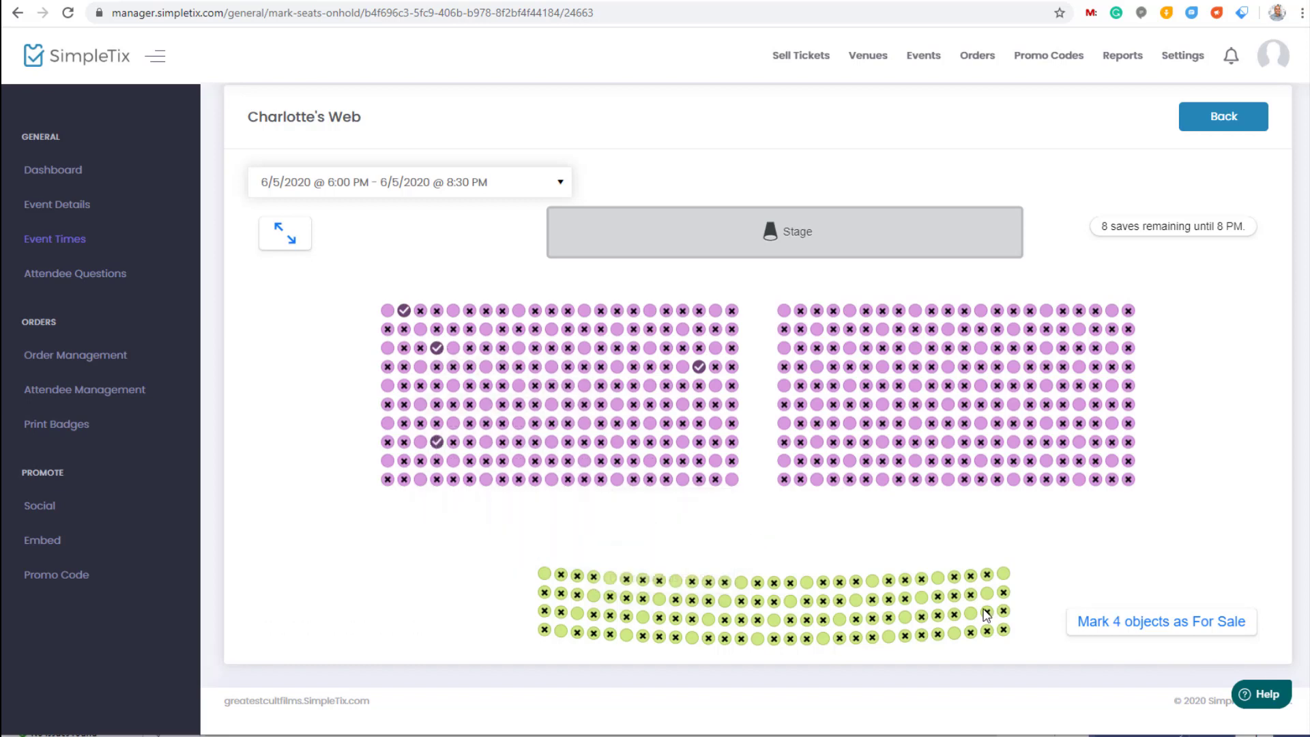
pyautogui.click(1121, 628)
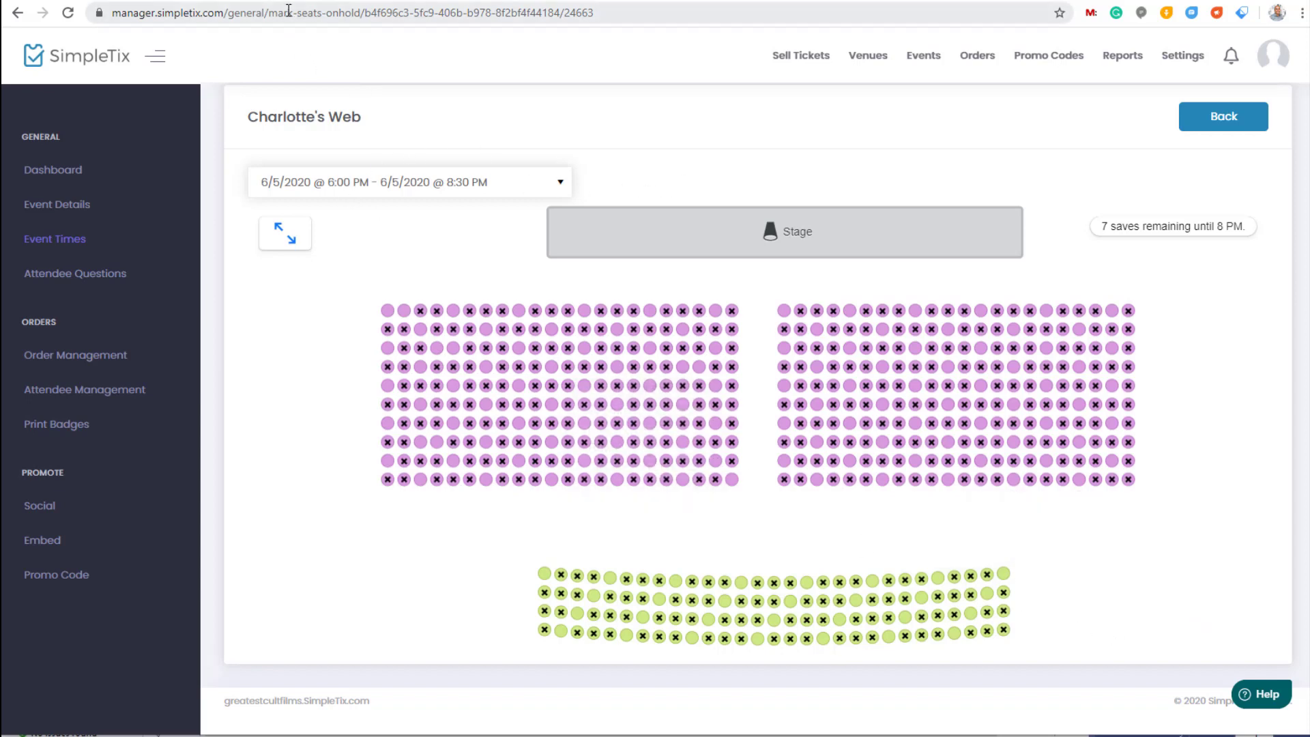
# Step: Switch back to the Create social distance page
pyautogui.click(252, 0)
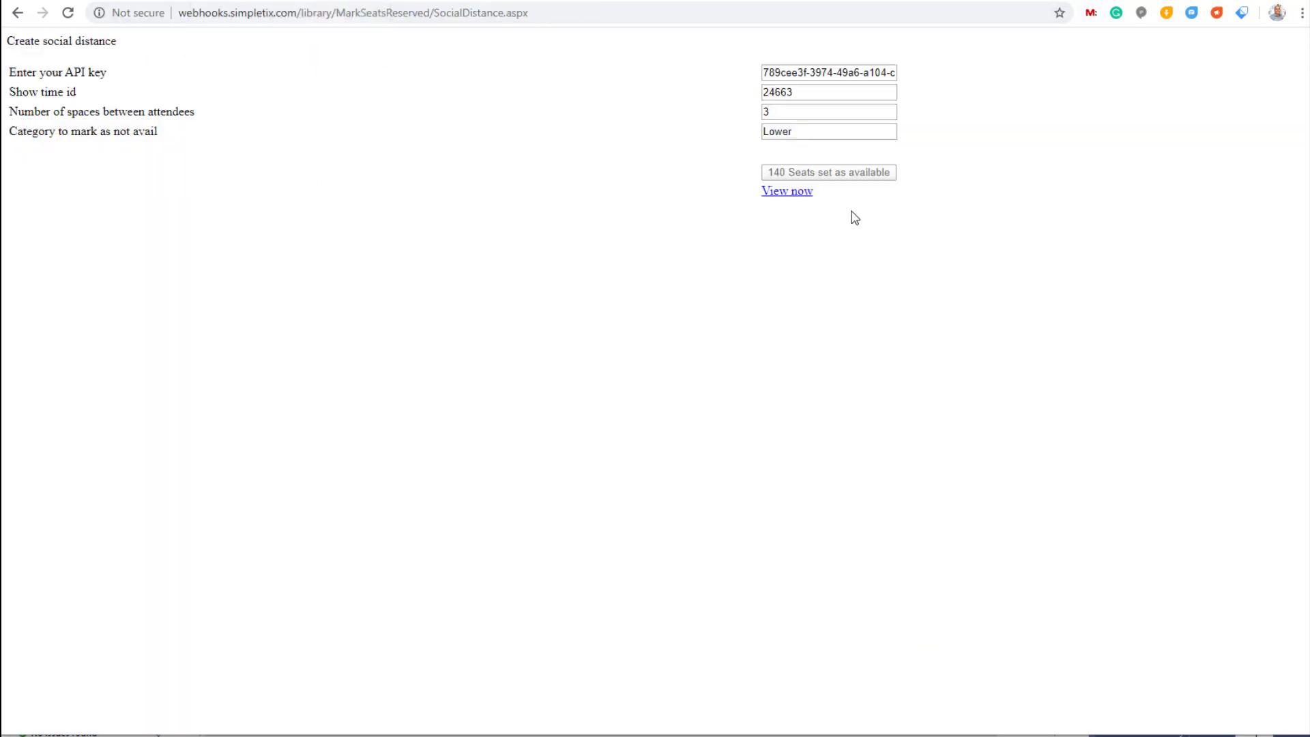